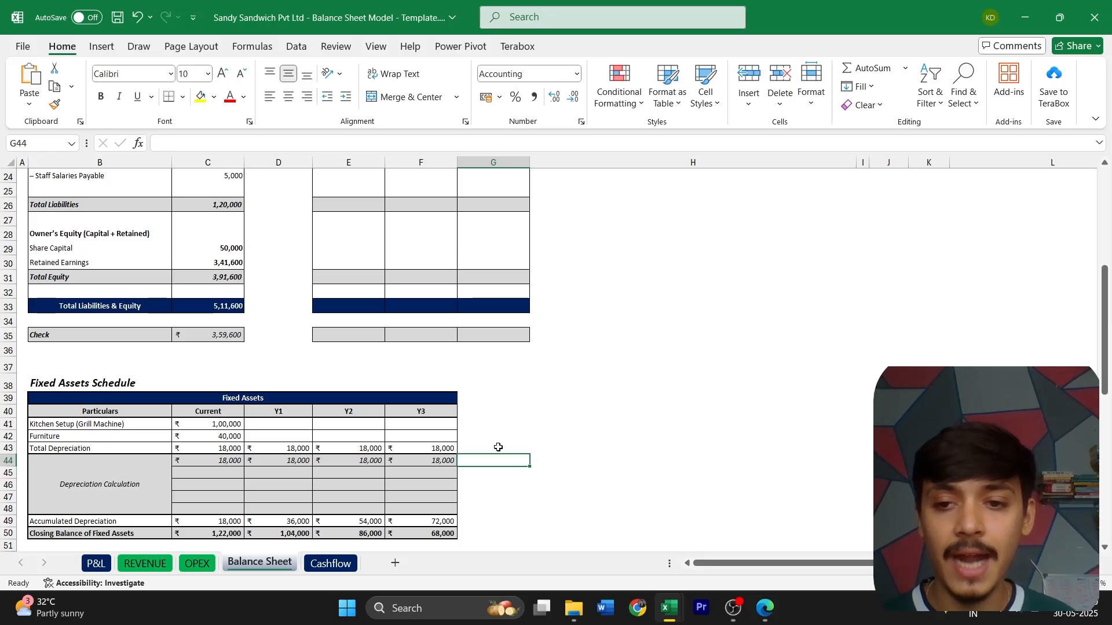
# - Enter 2,25,000 as the Y1 Kitchen Setup amount in cell D41 of the Fixed Assets schedule
pyautogui.press('Left')
pyautogui.press('Left')
pyautogui.press('Left')
pyautogui.press('Up')
pyautogui.press('Up')
pyautogui.press('Up')
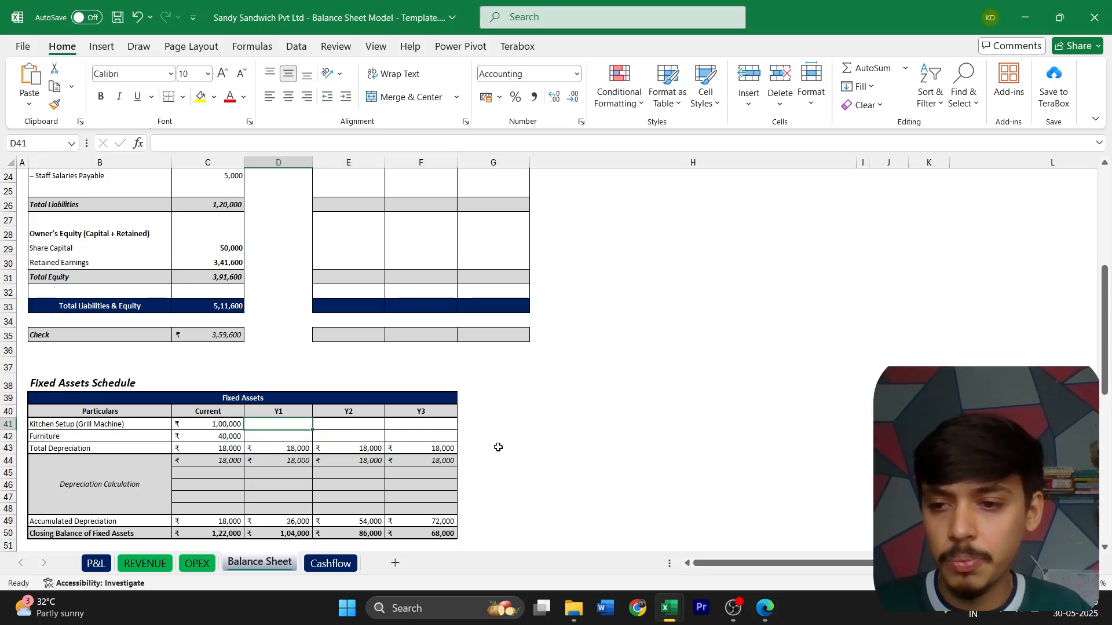
pyautogui.write('2,25,000')
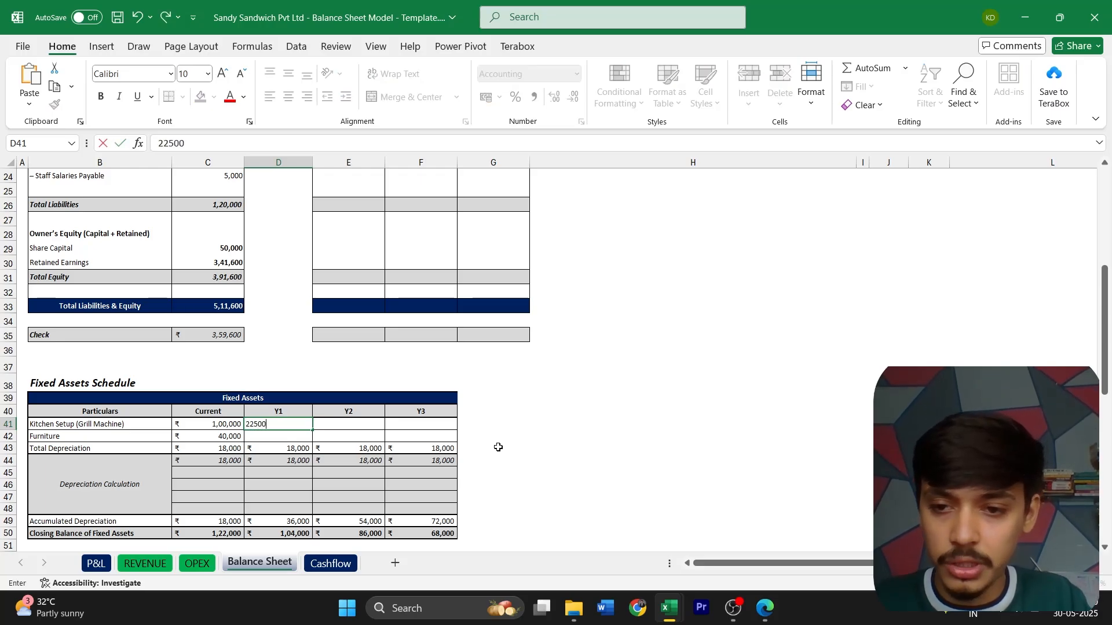
pyautogui.press('Return')
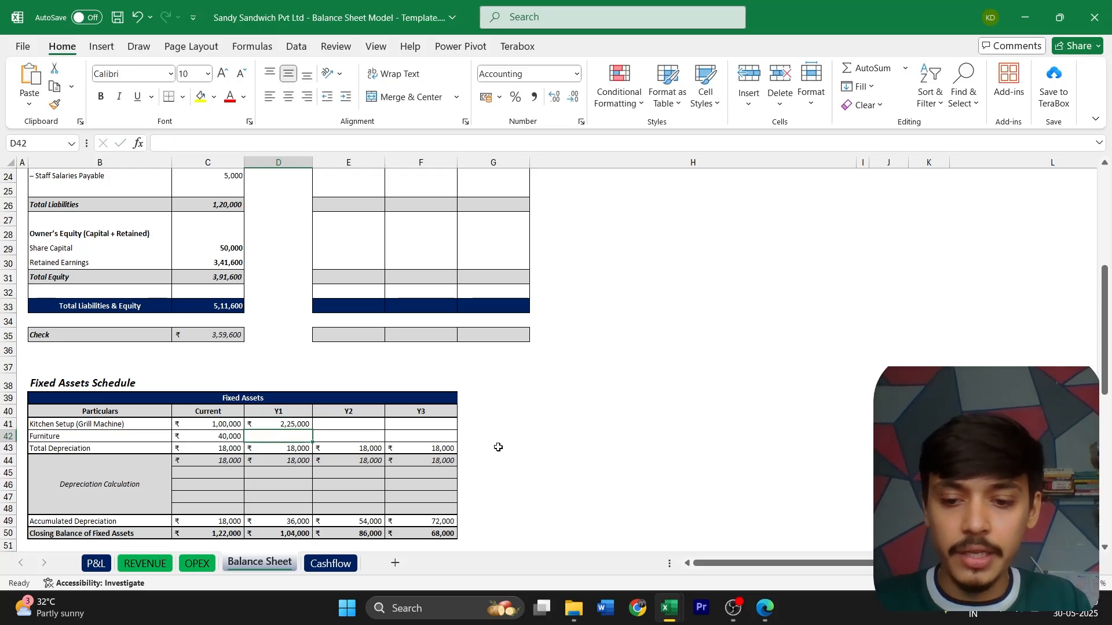
# - Enter 1,20,000 as the Y1 Furniture amount in cell D42
pyautogui.hotkey('alt', 'Tab')
pyautogui.hotkey('alt', 'Tab')
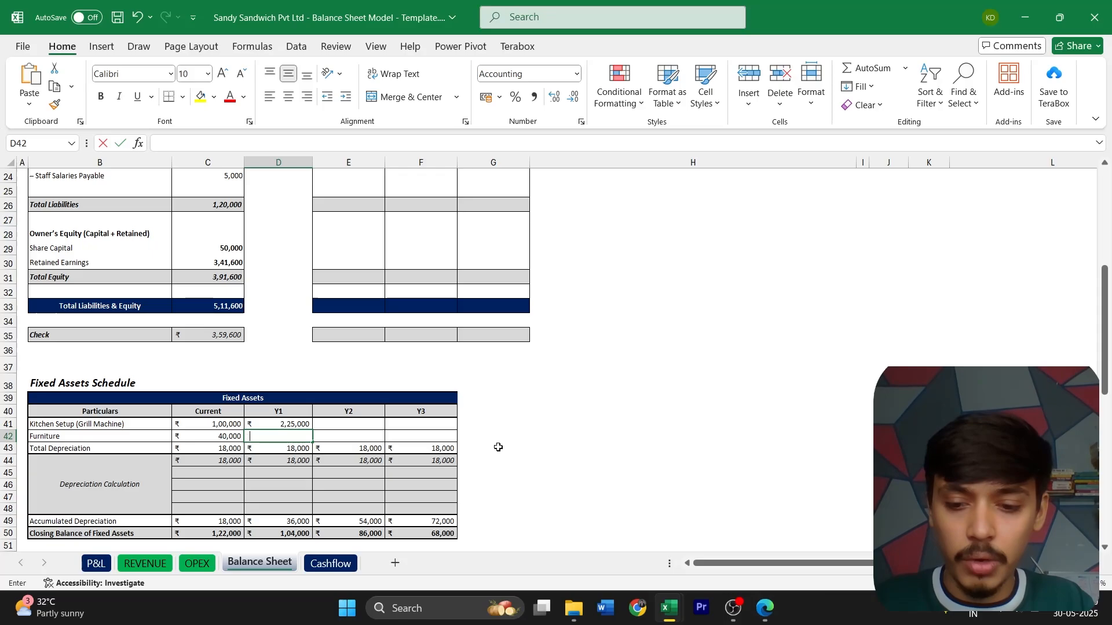
pyautogui.write('120000')
pyautogui.press('Return')
pyautogui.press('Return')
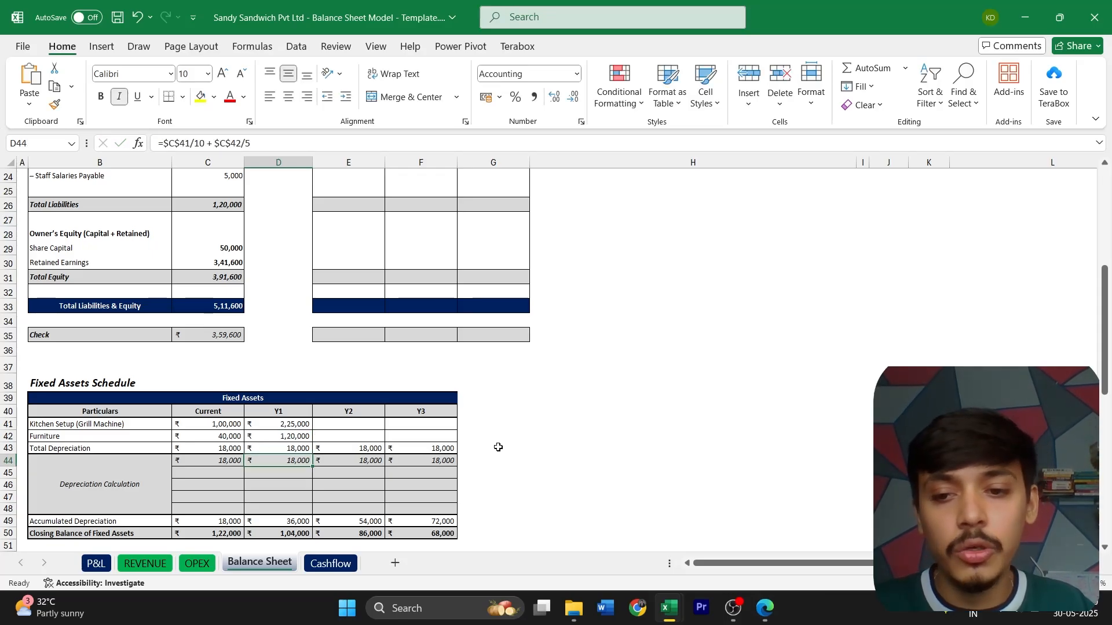
# - Copy the depreciation formula from C44 into D45 and repoint it to the Y1 assets as =$D$41/10 + $D$42/5
pyautogui.press('Left')
pyautogui.press('F2')
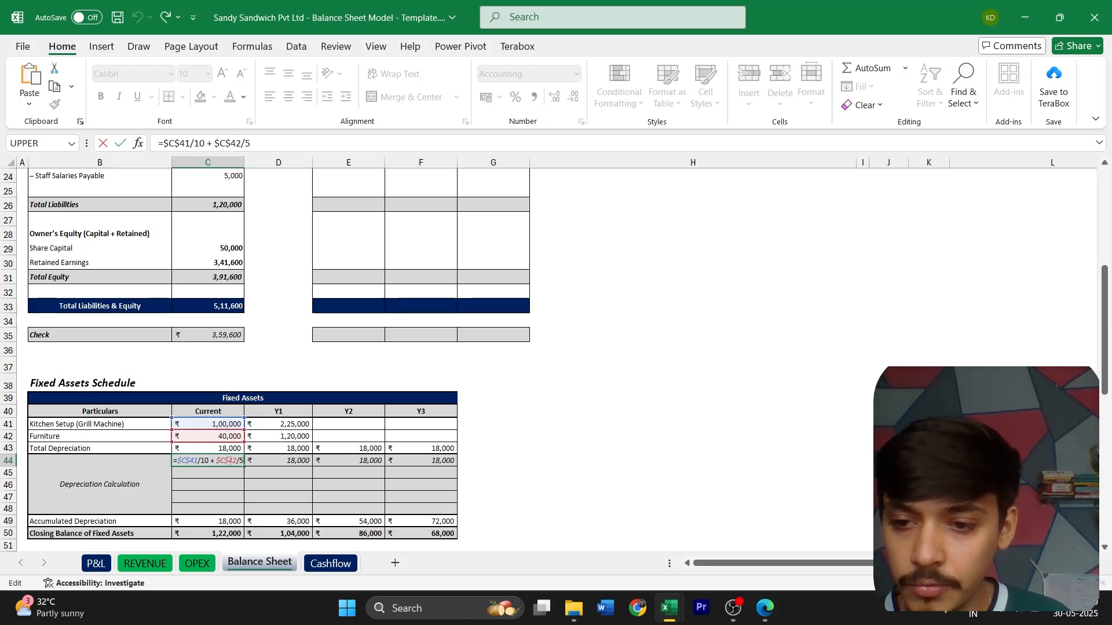
pyautogui.press('Return')
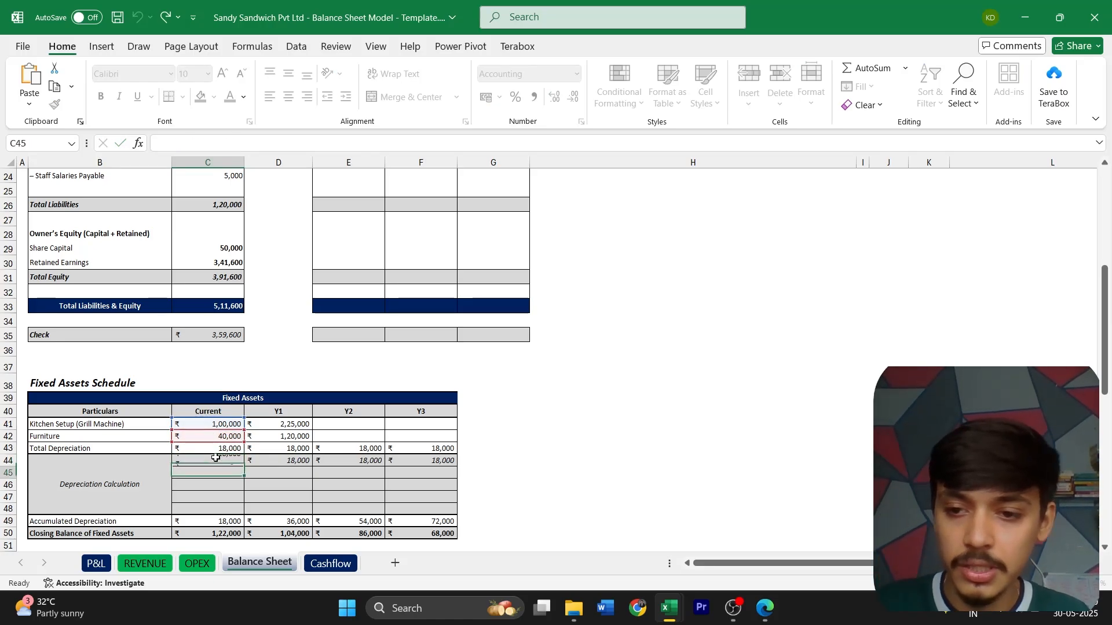
pyautogui.press('Up')
pyautogui.hotkey('ctrl', 'c')
pyautogui.press('Right')
pyautogui.press('Down')
pyautogui.hotkey('ctrl', 'v')
pyautogui.press('F2')
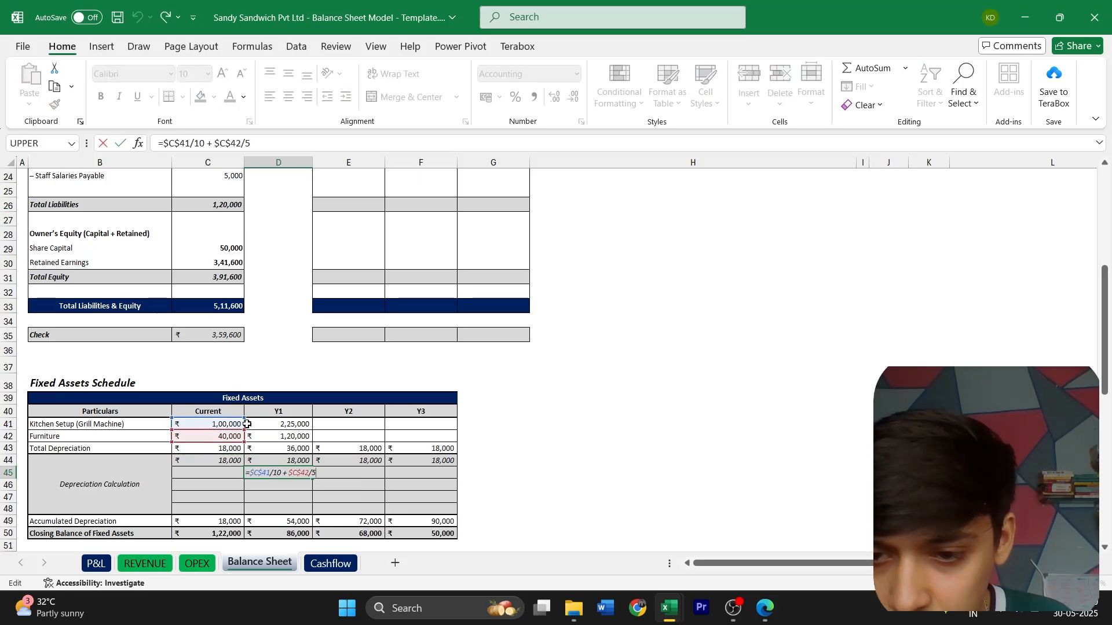
pyautogui.moveTo(245, 426); pyautogui.dragTo(280, 439)
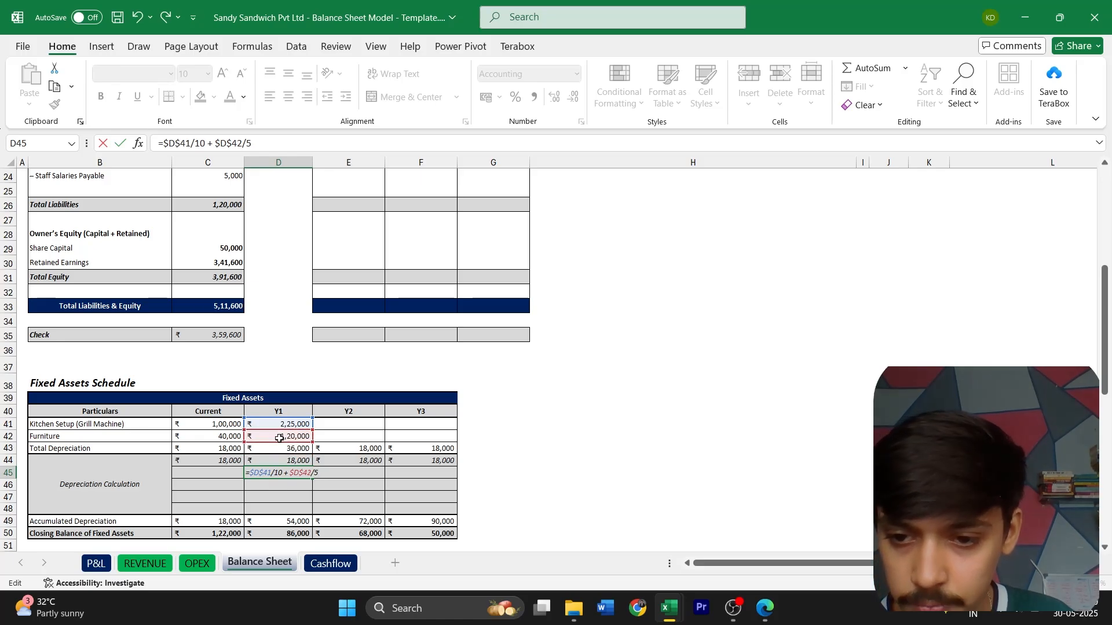
pyautogui.press('Return')
pyautogui.press('Up')
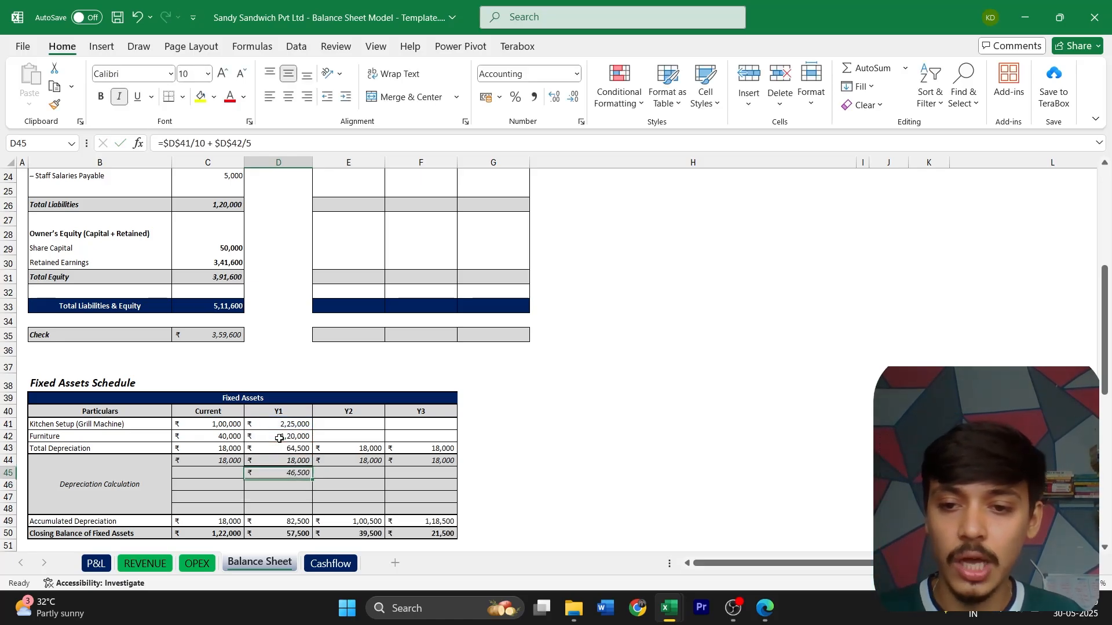
# - Apply all borders to the Y1 depreciation cell D45
pyautogui.hotkey('alt', 'h')
pyautogui.press('b')
pyautogui.press('a')
pyautogui.press('Down')
pyautogui.press('Right')
pyautogui.press('Up')
pyautogui.press('Left')
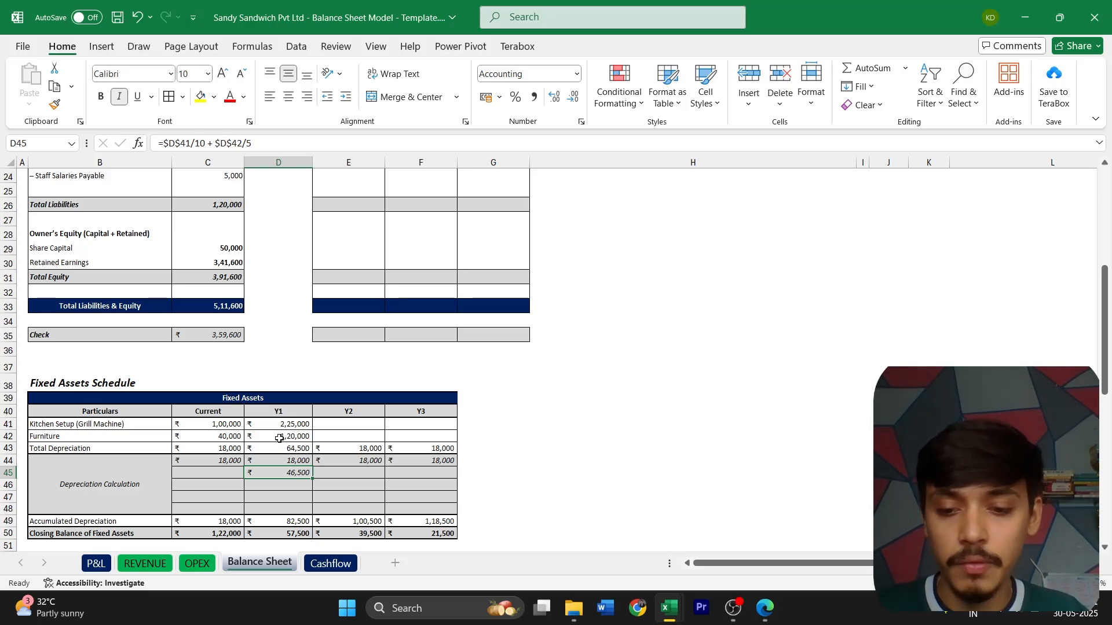
# - Paste the depreciation formula from D45 across the Y2 and Y3 cells E45 and F45
pyautogui.hotkey('ctrl', 'c')
pyautogui.hotkey('shift', 'Right')
pyautogui.hotkey('shift', 'Right')
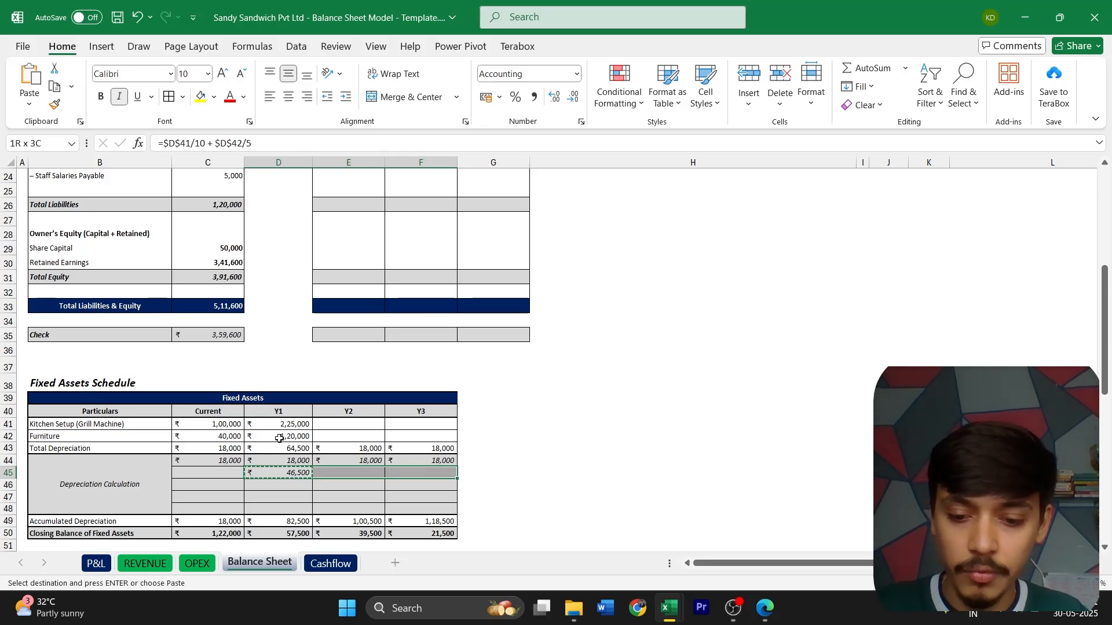
pyautogui.hotkey('ctrl', 'alt', 'v')
pyautogui.press('Return')
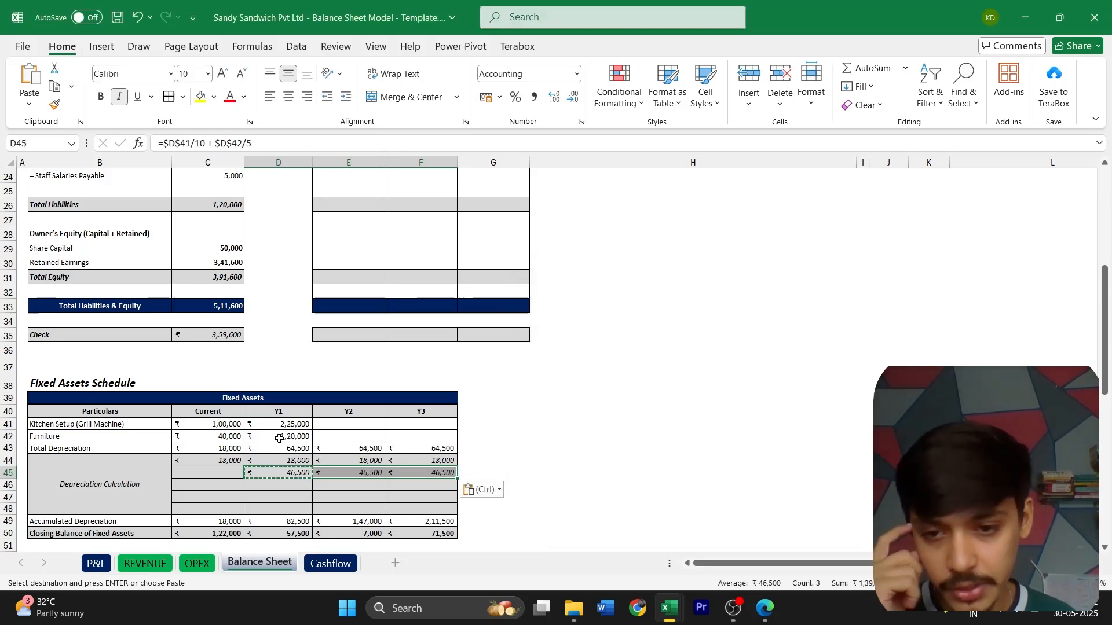
pyautogui.press('Escape')
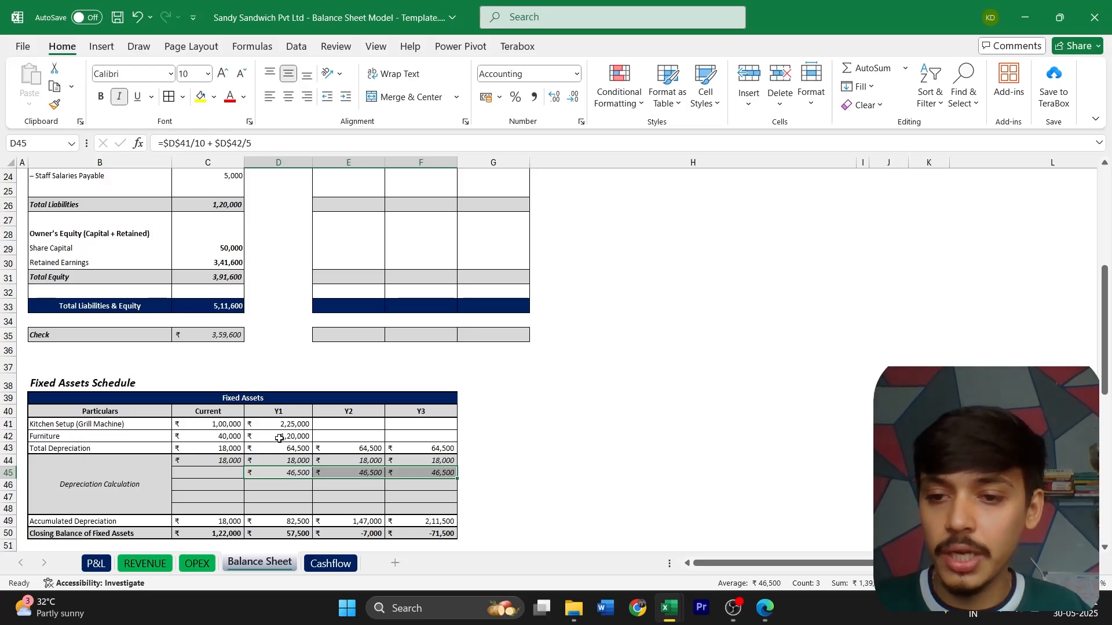
# - Enter 3,00,000 as the Y2 Kitchen Setup amount in cell E41
pyautogui.press('Right')
pyautogui.press('Up')
pyautogui.press('Up')
pyautogui.press('Up')
pyautogui.press('Up')
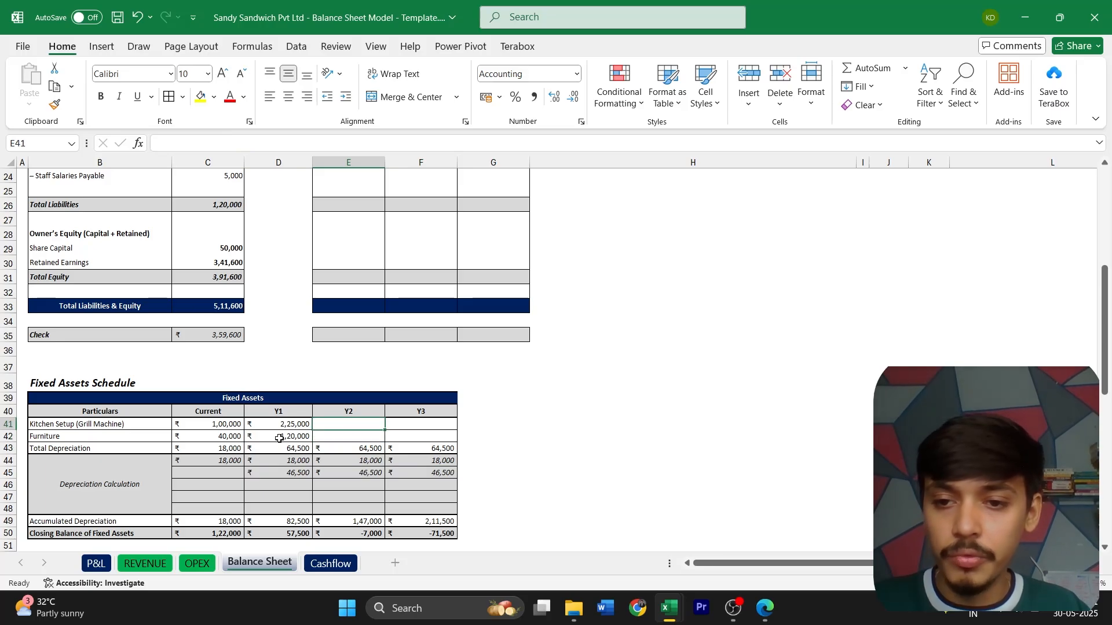
pyautogui.write('300000')
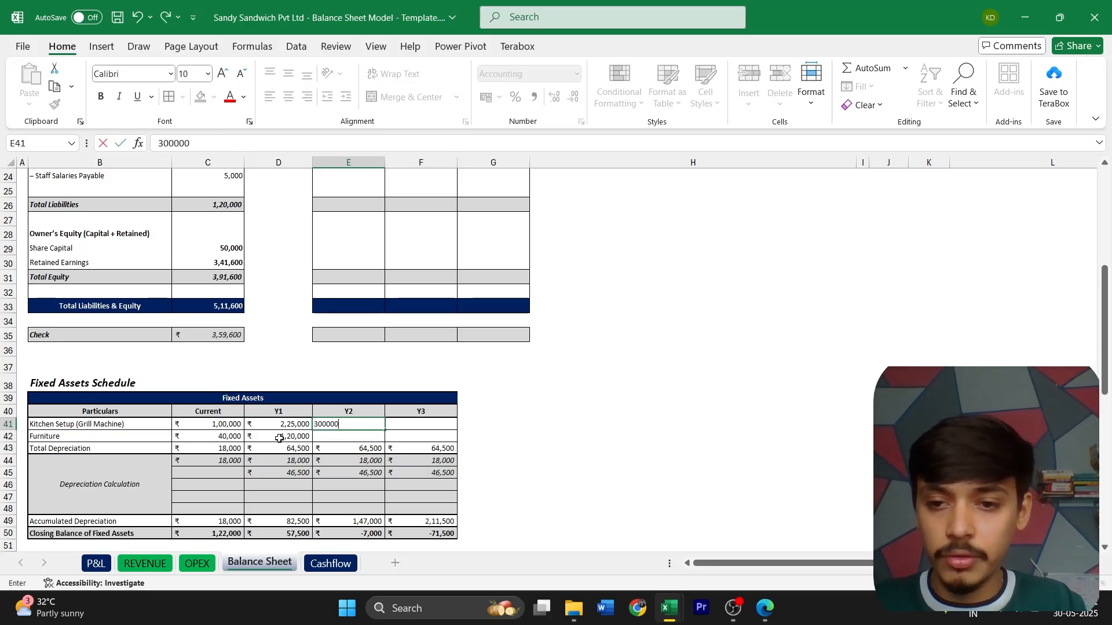
pyautogui.press('Return')
# - Check the Y2 furniture figure on the Capex slide, return to the workbook and enter 1,75,000 in cell E42
pyautogui.hotkey('alt', 'Tab')
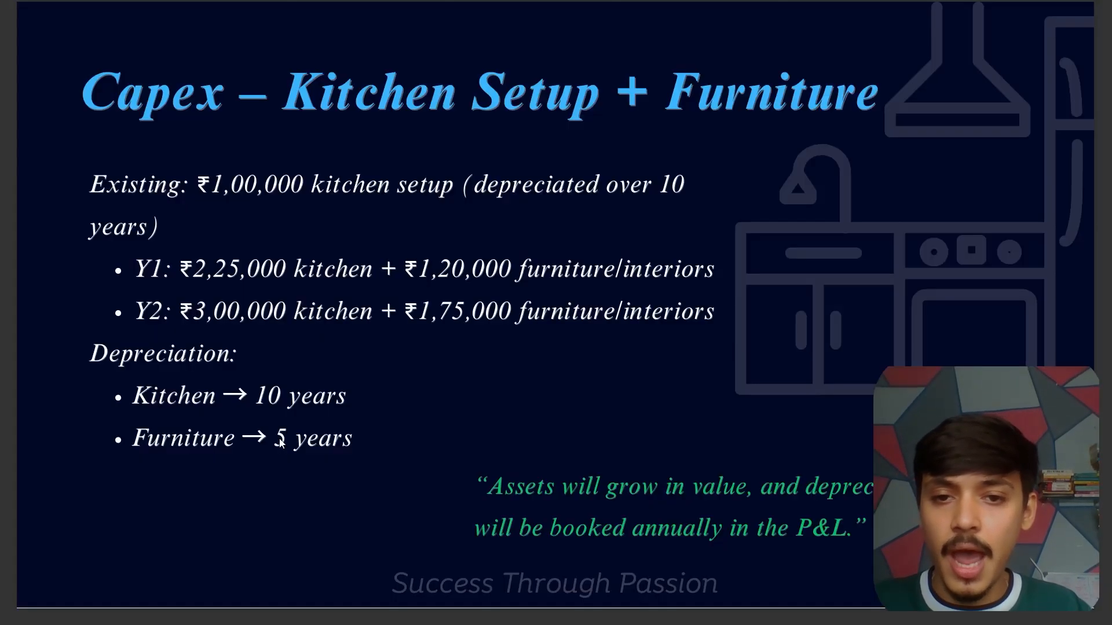
pyautogui.hotkey('alt', 'Tab')
pyautogui.write('1')
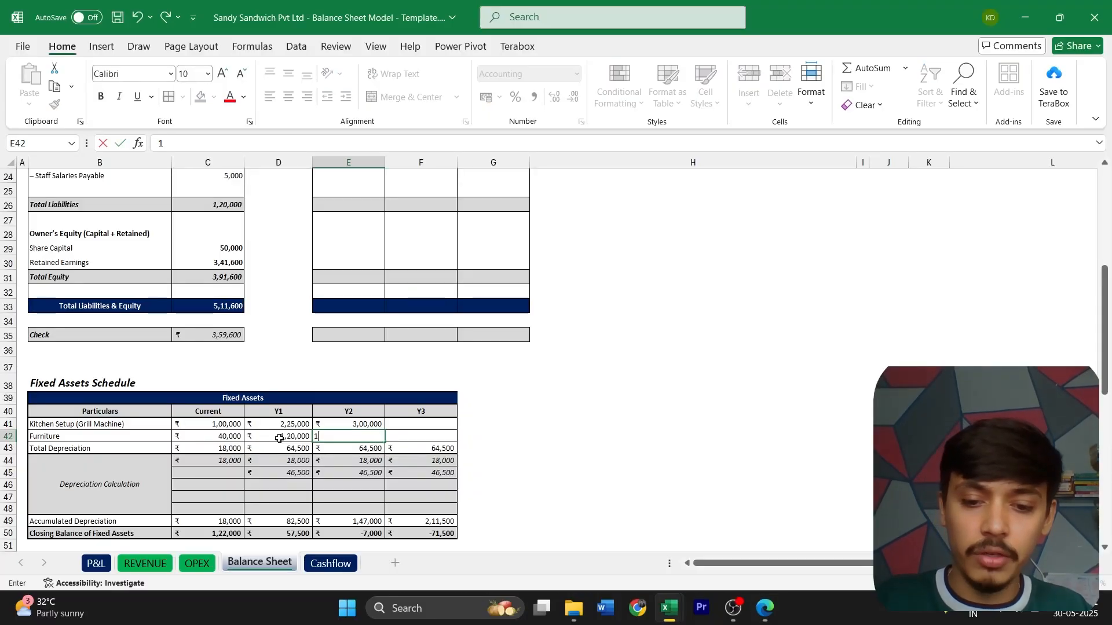
pyautogui.write(',75,000')
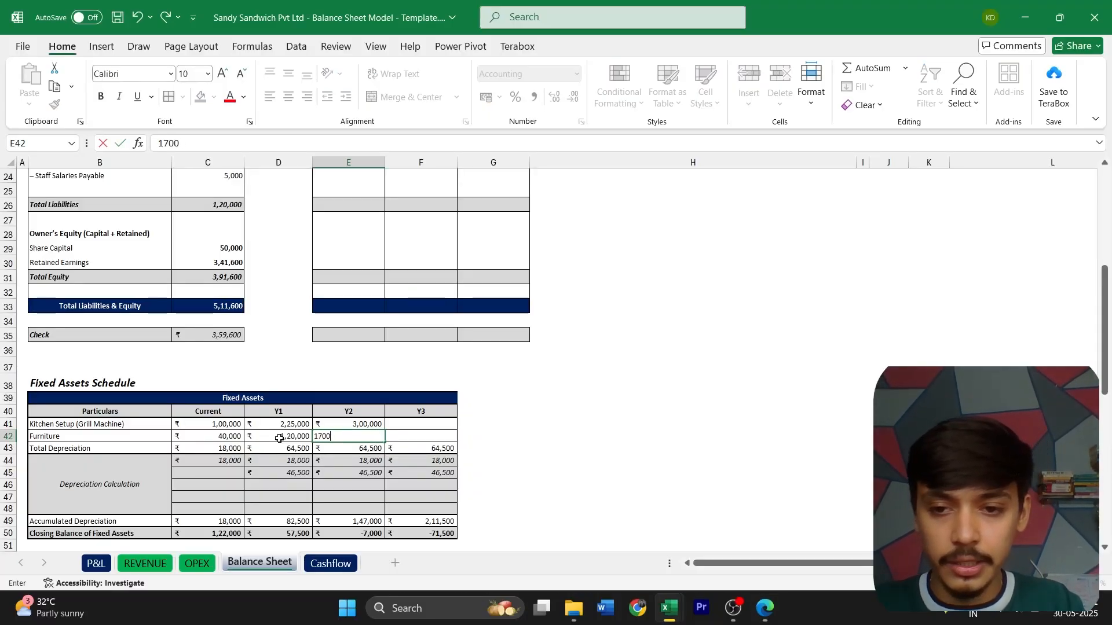
pyautogui.press('Return')
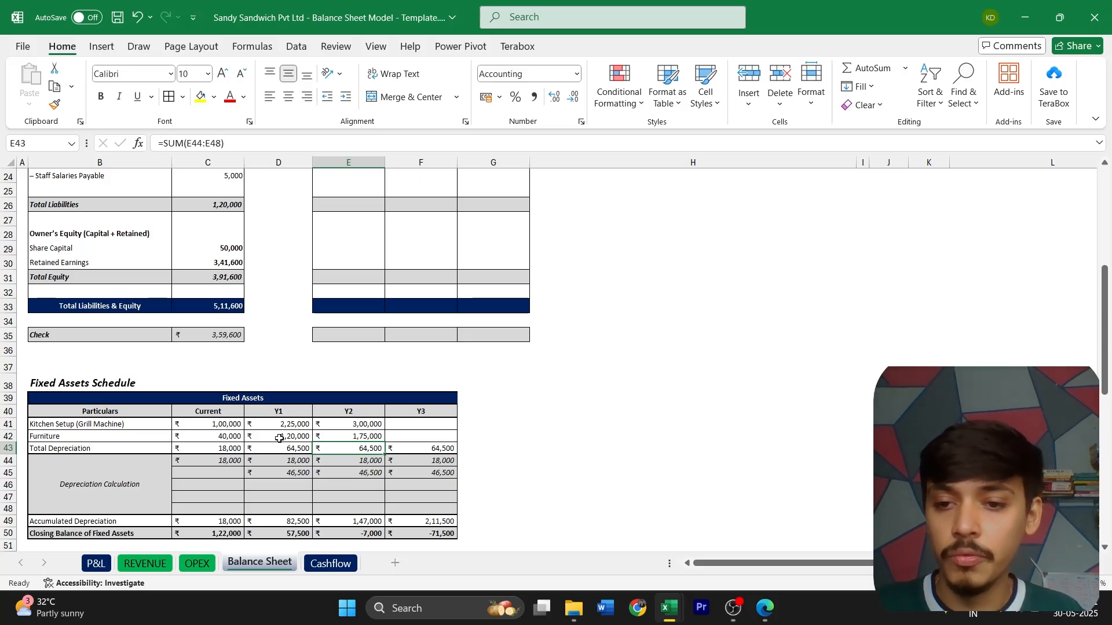
# - Copy the depreciation formula from D45 into E46 and repoint it to the Y2 assets as =$E$41/10 + $E$42/5
pyautogui.press('Left')
pyautogui.press('Down')
pyautogui.press('Down')
pyautogui.hotkey('ctrl', 'c')
pyautogui.press('Right')
pyautogui.press('Down')
pyautogui.hotkey('ctrl', 'v')
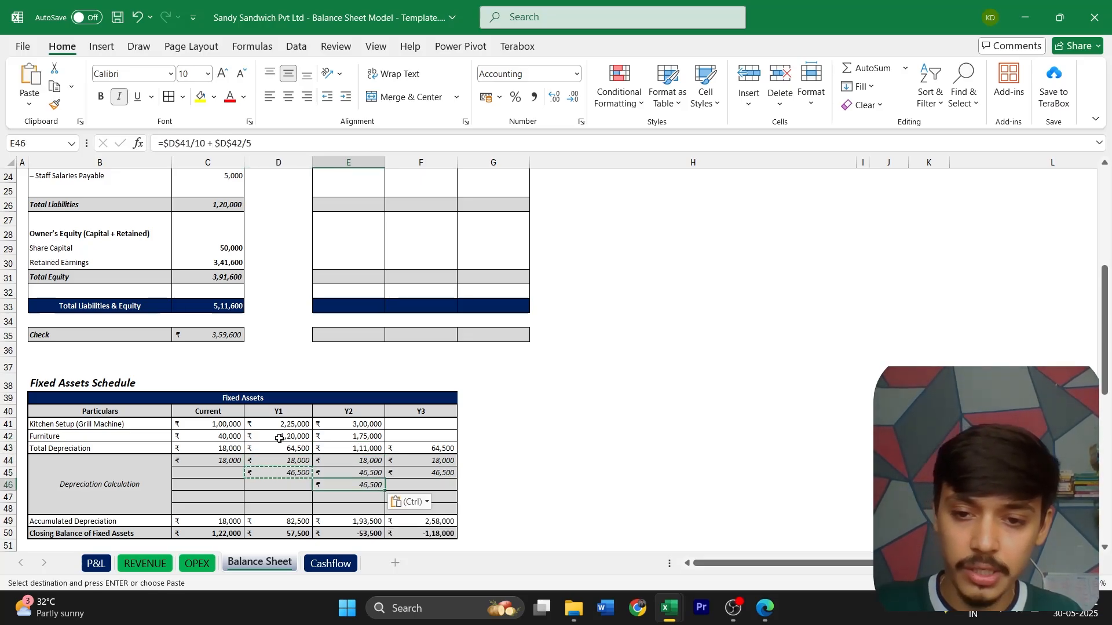
pyautogui.press('F2')
pyautogui.moveTo(301, 419); pyautogui.dragTo(366, 435)
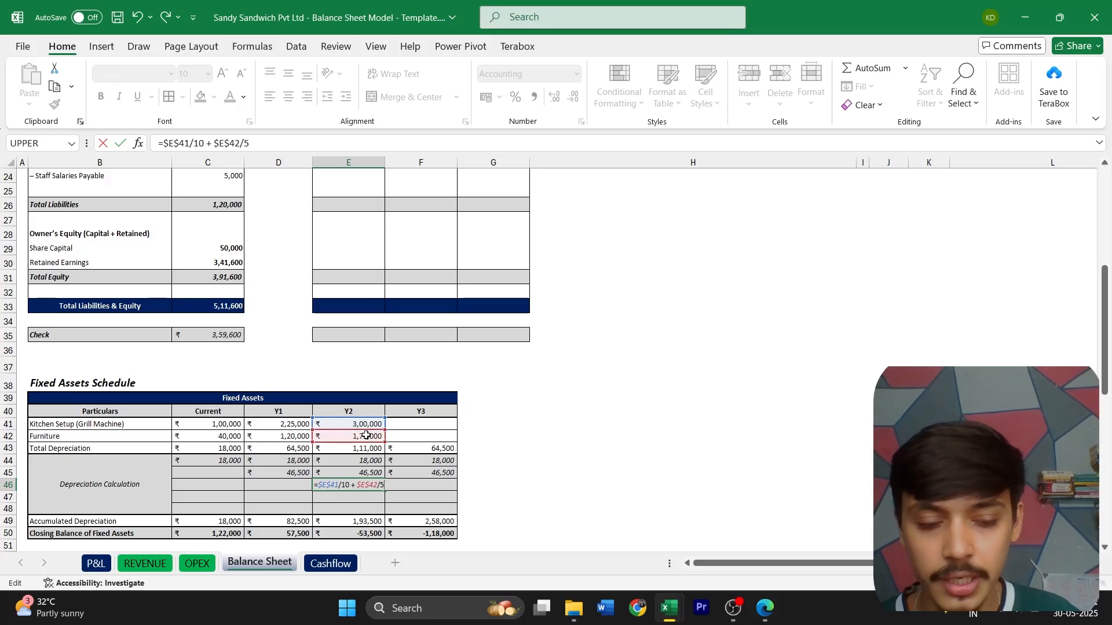
pyautogui.press('Return')
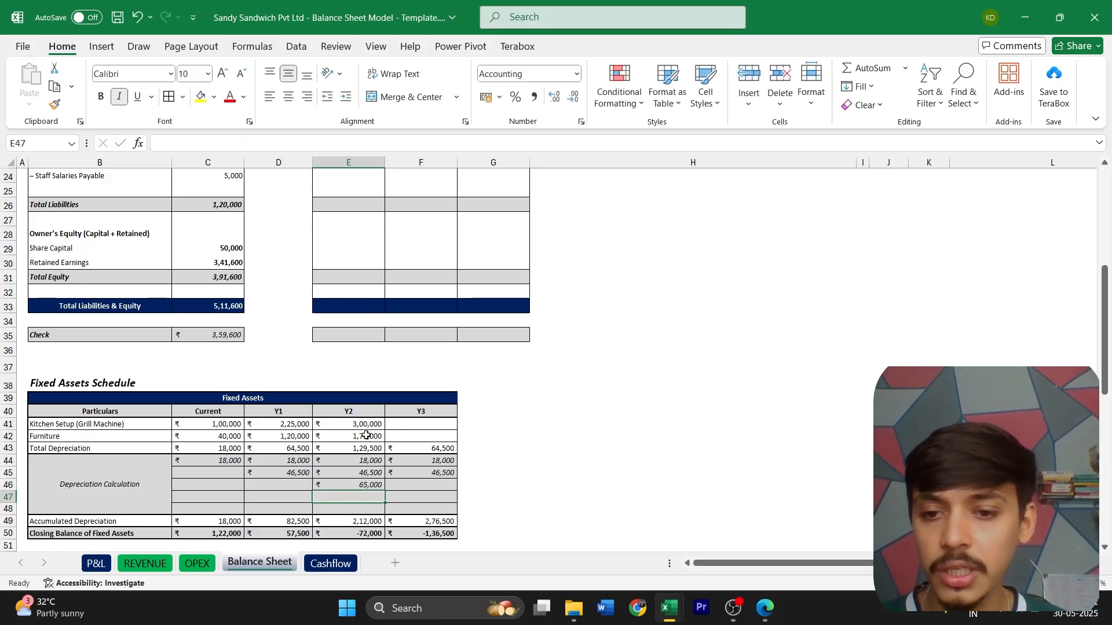
# - Paste the Y2 asset depreciation formula from E46 into the Y3 cell F46
pyautogui.press('Up')
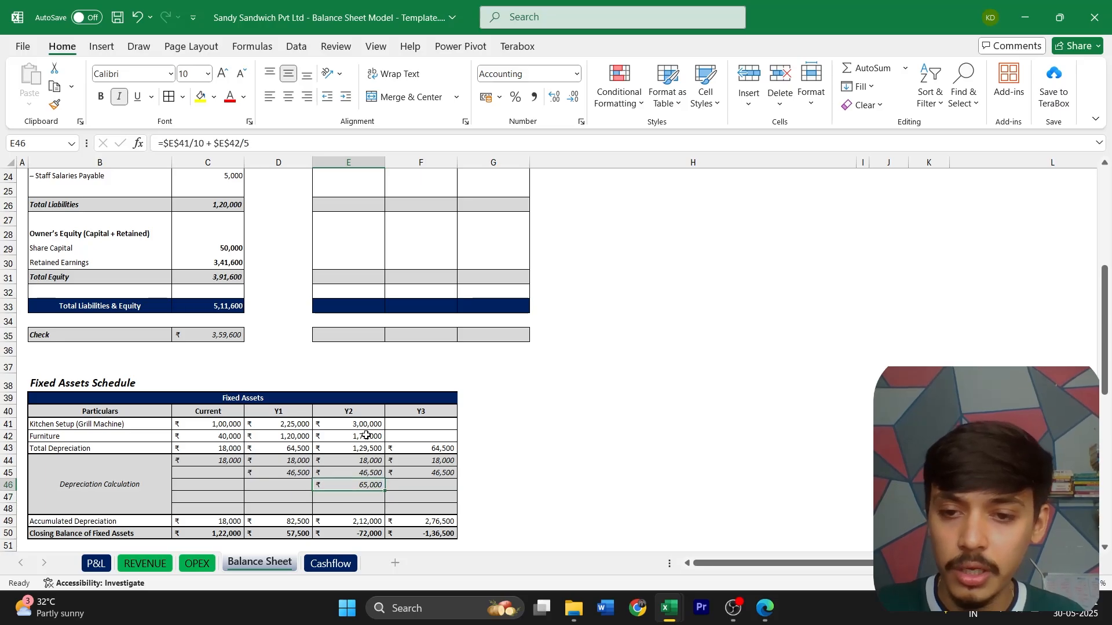
pyautogui.hotkey('ctrl', 'c')
pyautogui.press('Right')
pyautogui.hotkey('ctrl', 'alt', 'v')
pyautogui.press('Return')
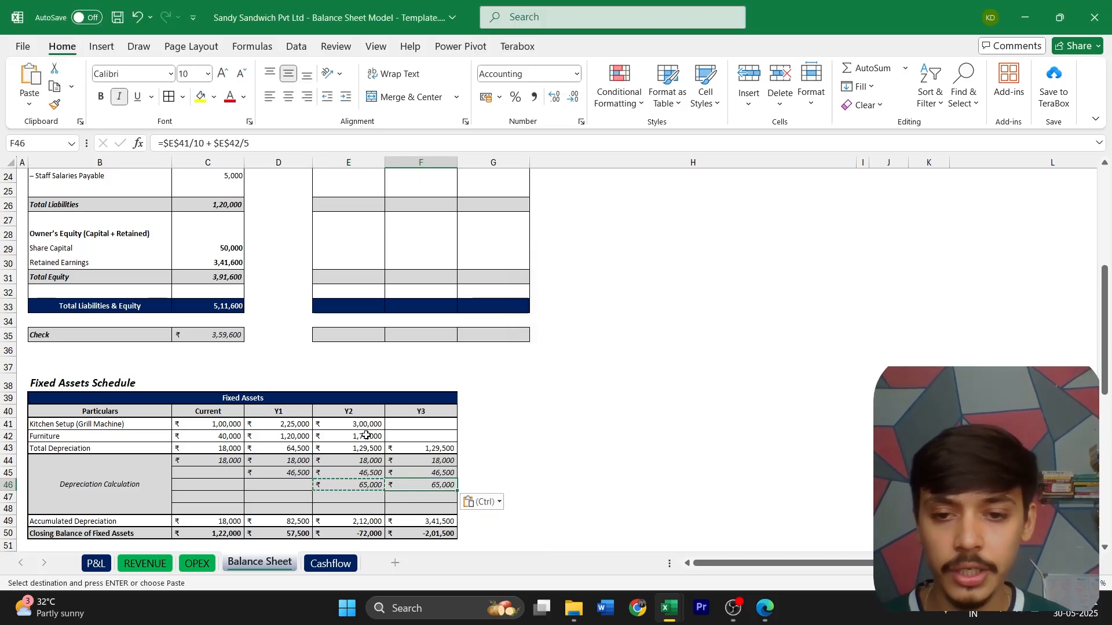
pyautogui.press('Escape')
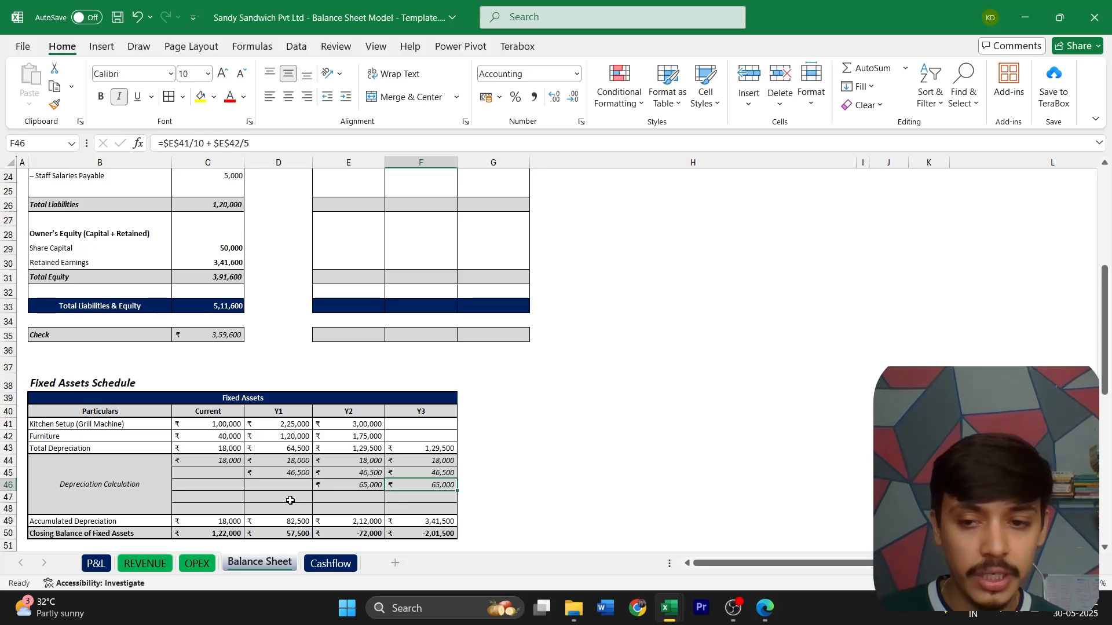
# - Inspect the closing balance formula for the Current year in cell C50 of the Fixed Assets schedule
pyautogui.click(226, 533)
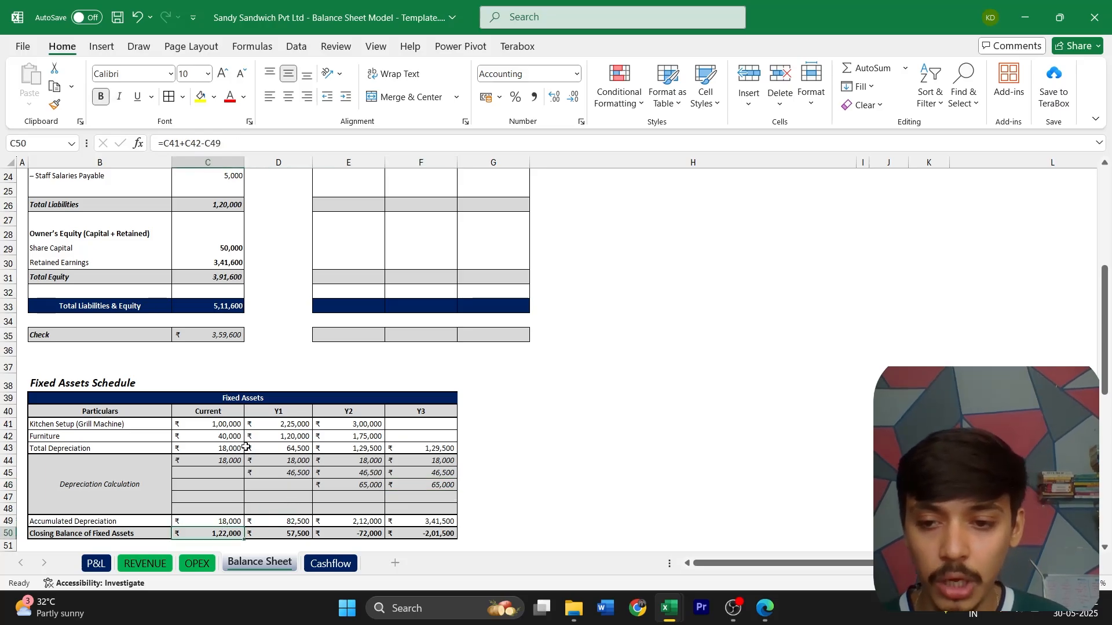
pyautogui.click(320, 144)
pyautogui.press('Escape')
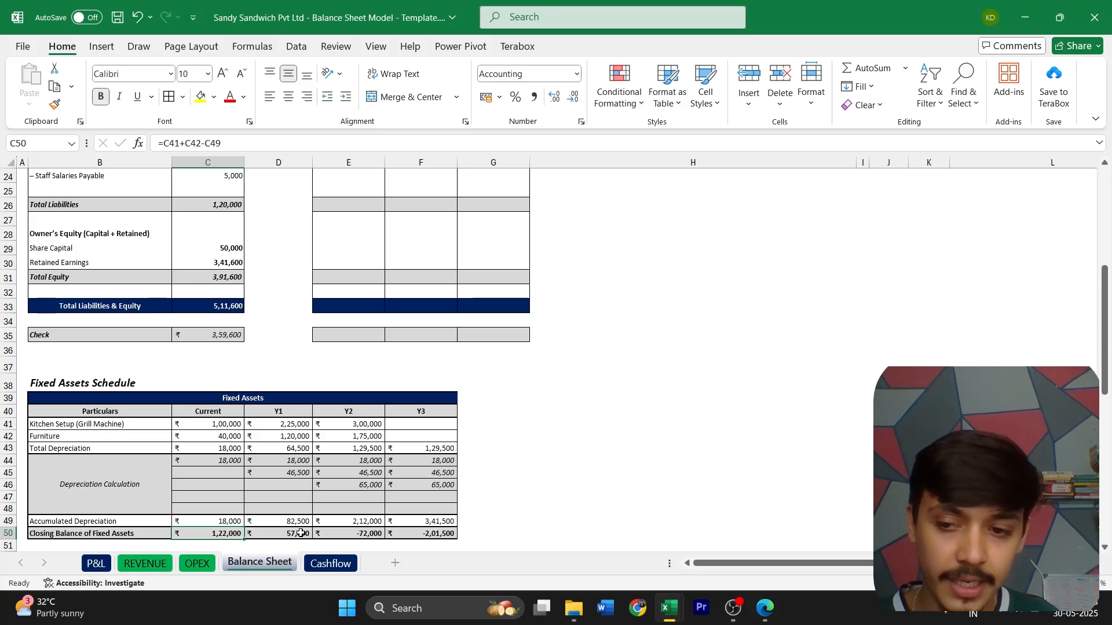
# - Replace the Y1 closing balance formula in cell D50 with =C50+D41+D42-D43
pyautogui.scroll(-1, 301, 533)
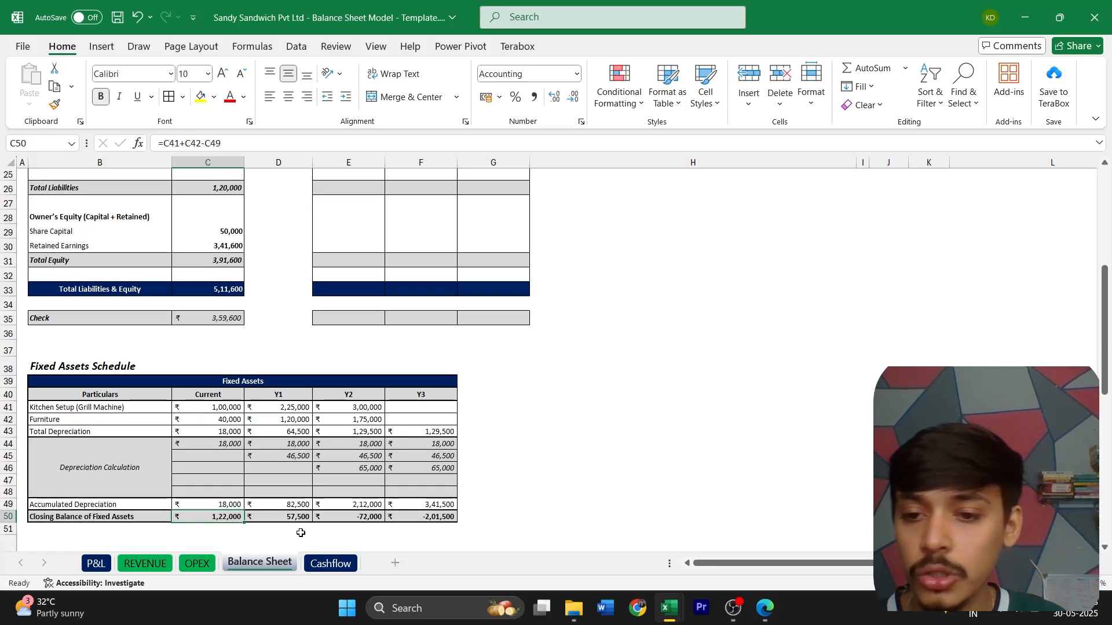
pyautogui.click(301, 527)
pyautogui.press('Up')
pyautogui.press('Up')
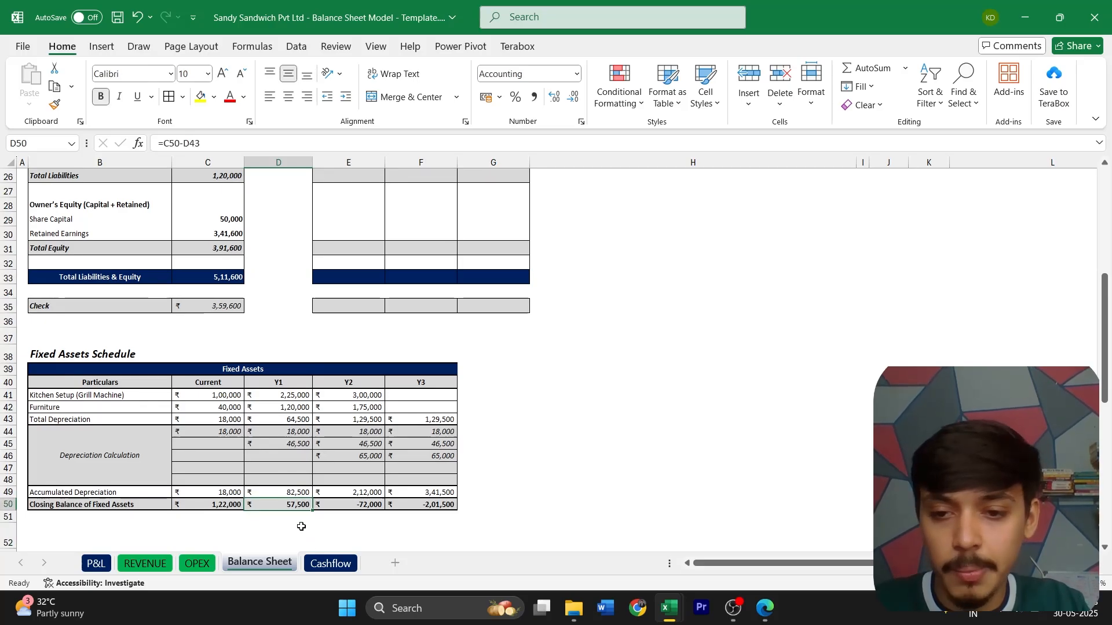
pyautogui.write('=')
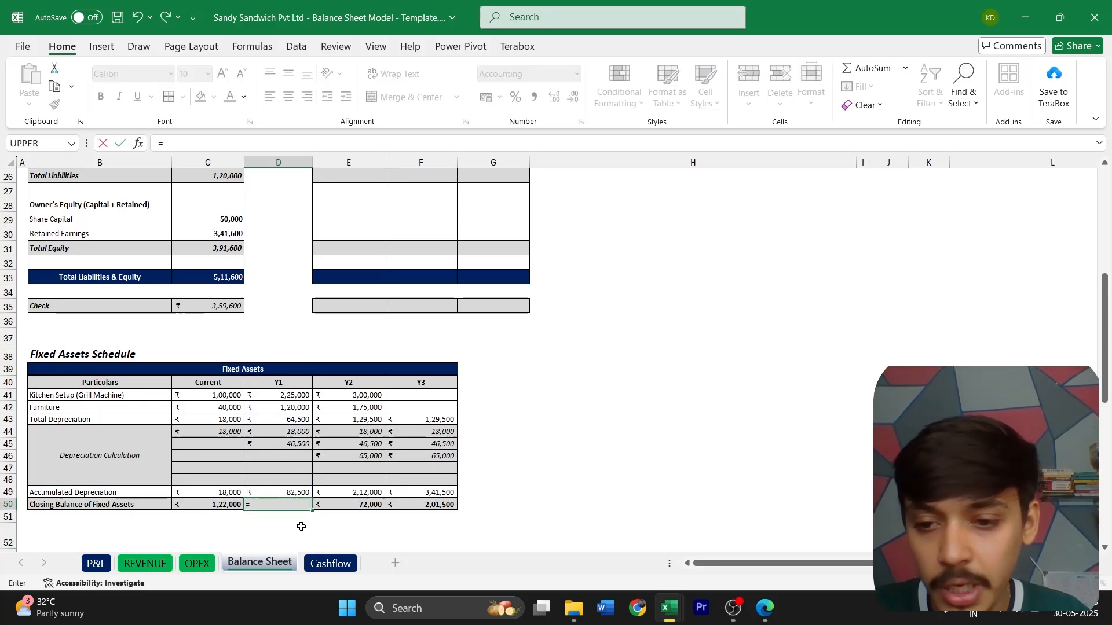
pyautogui.press('Left')
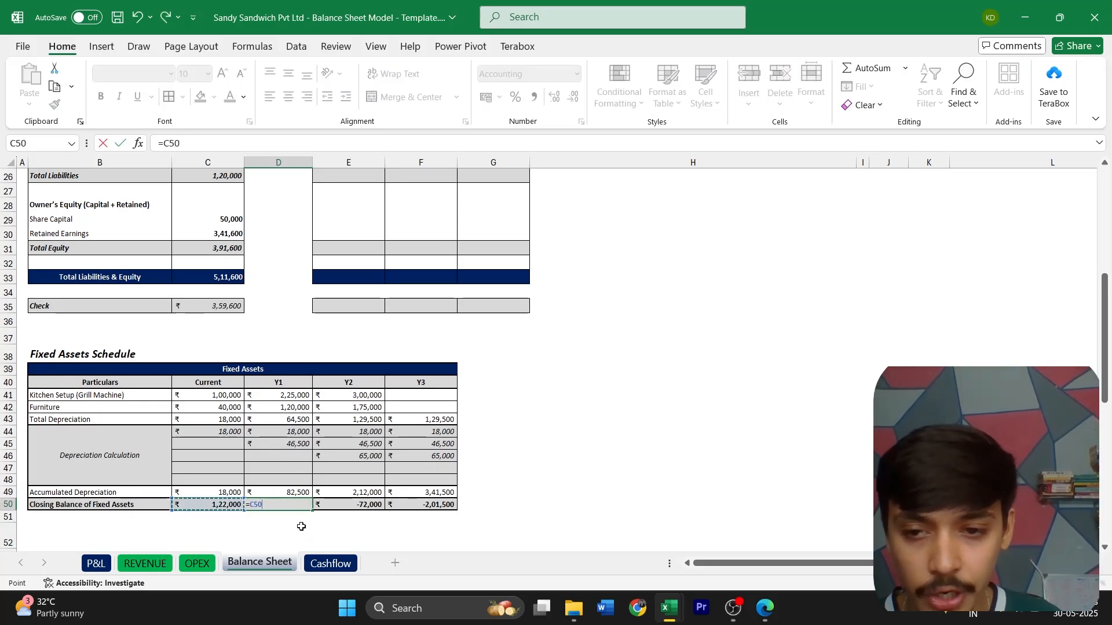
pyautogui.write('+')
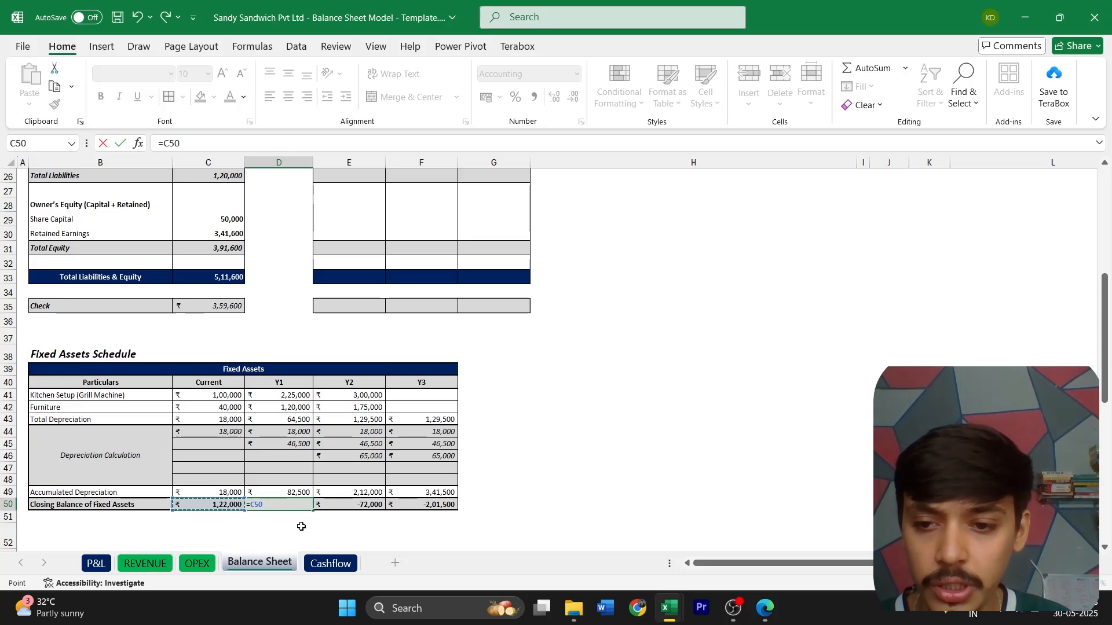
pyautogui.scroll(1, 302, 526)
pyautogui.click(303, 395)
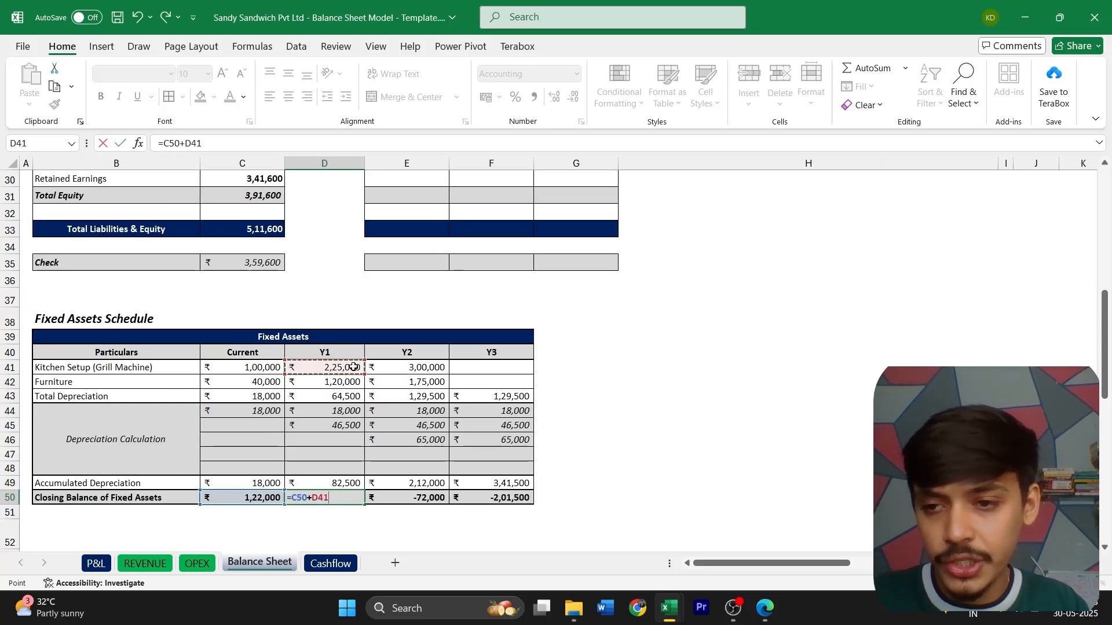
pyautogui.write('+')
pyautogui.click(348, 383)
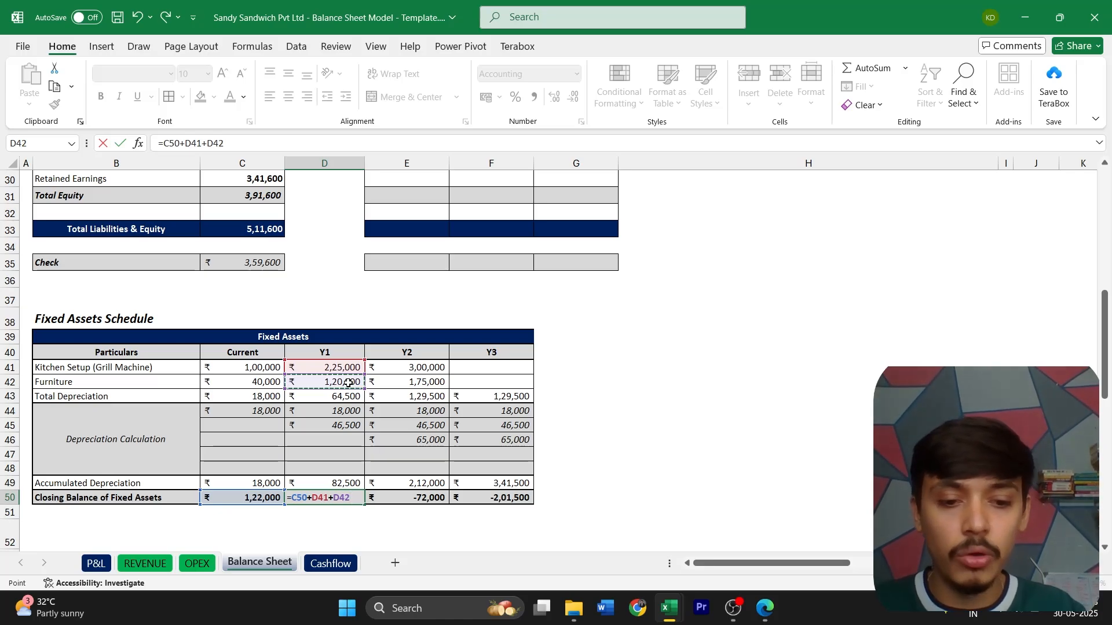
pyautogui.write('-')
pyautogui.click(347, 395)
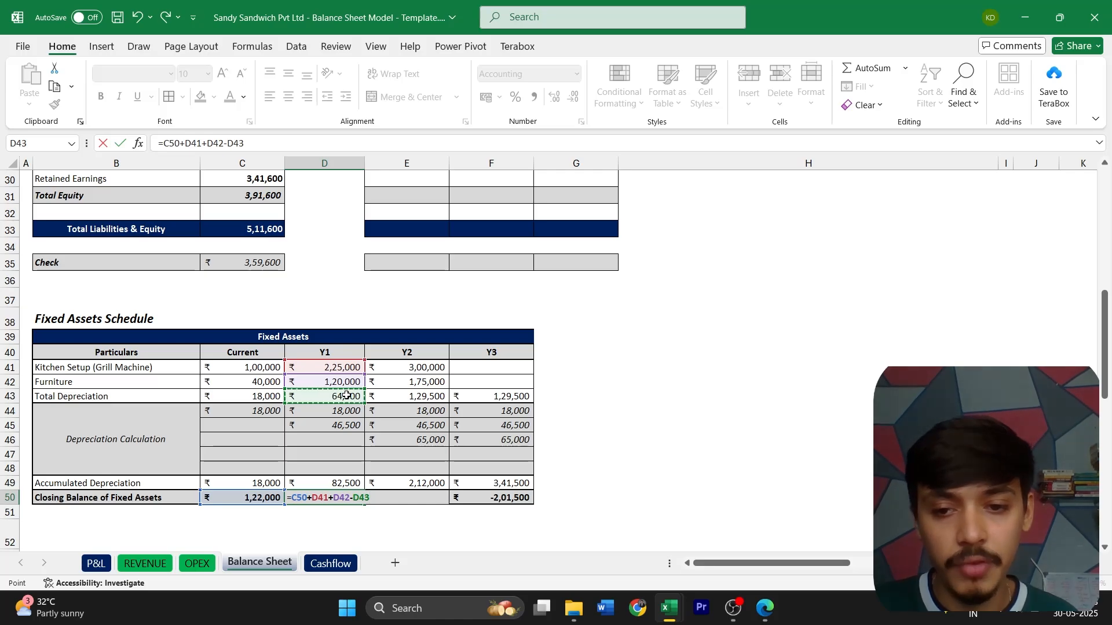
pyautogui.press('Return')
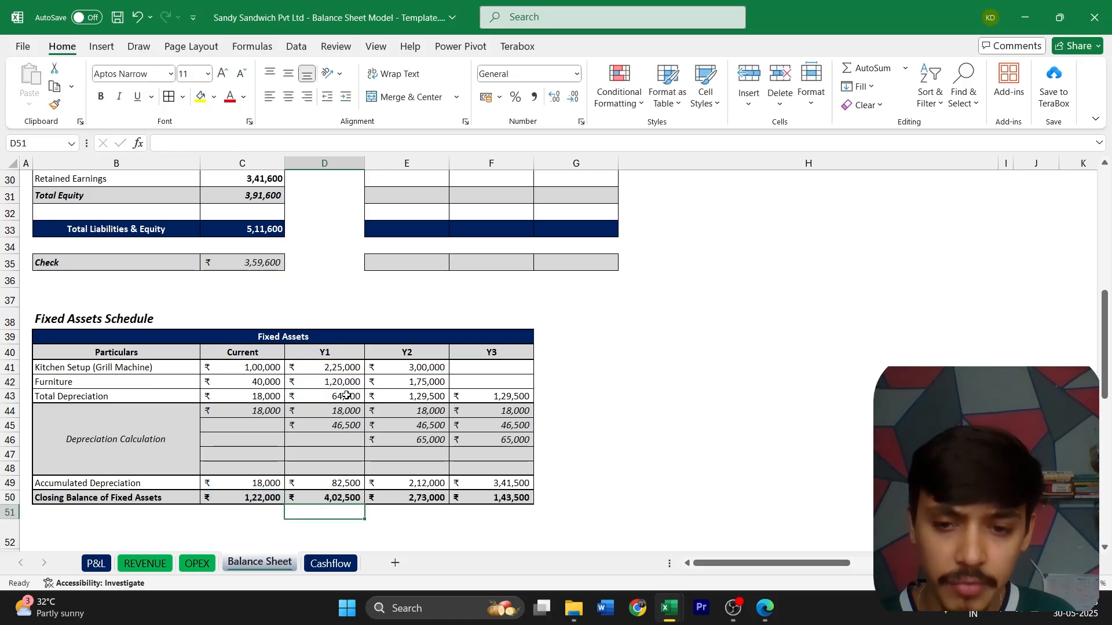
# - Copy the Y1 closing balance formula from D50 across to the Y2 and Y3 cells E50:F50, pasting formulas only
pyautogui.press('Up')
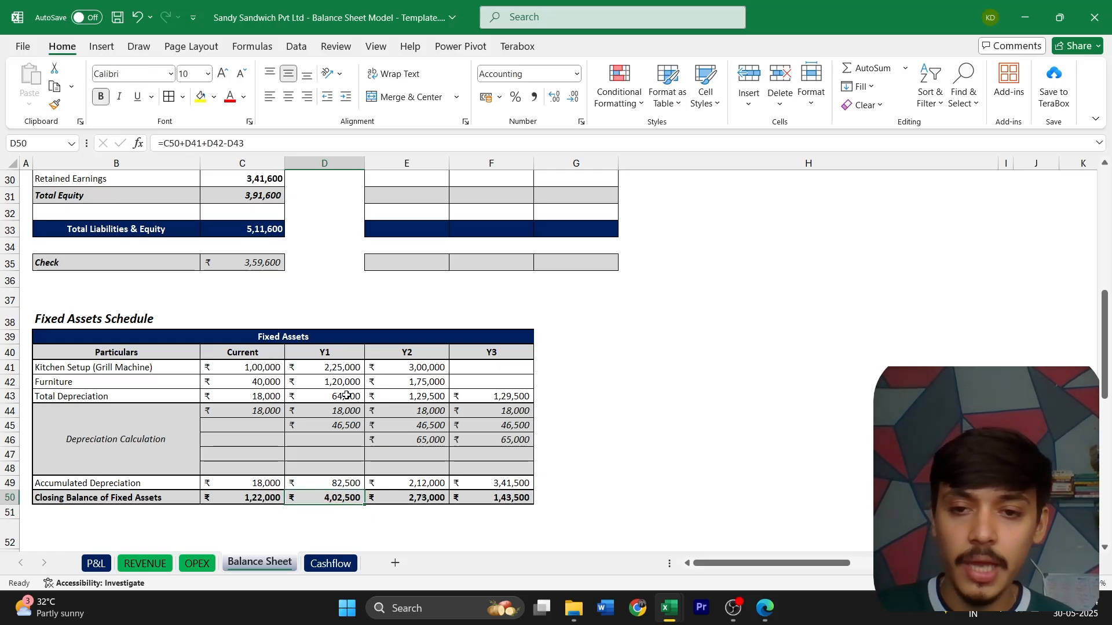
pyautogui.hotkey('ctrl', 'c')
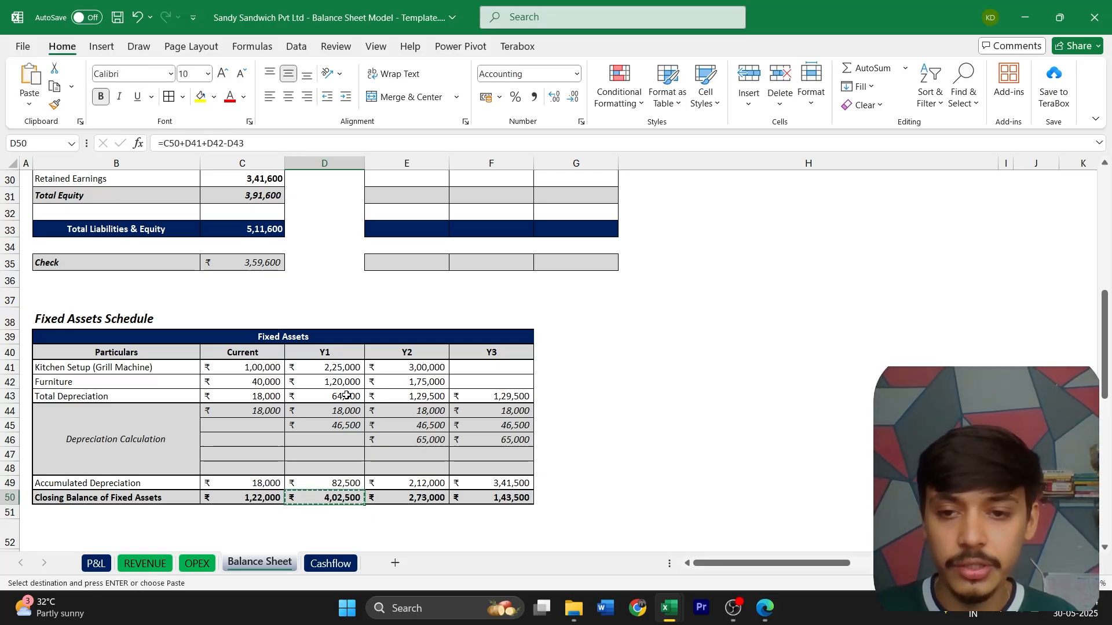
pyautogui.hotkey('shift', 'Right')
pyautogui.hotkey('shift', 'Right')
pyautogui.hotkey('ctrl', 'alt', 'v')
pyautogui.press('f')
pyautogui.press('Return')
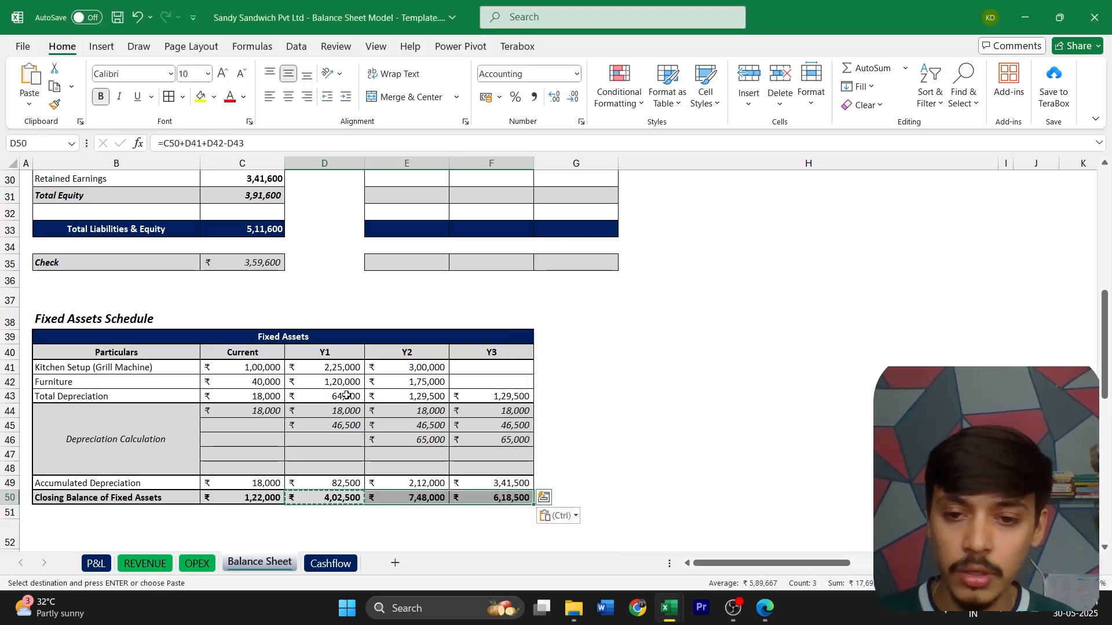
pyautogui.press('Escape')
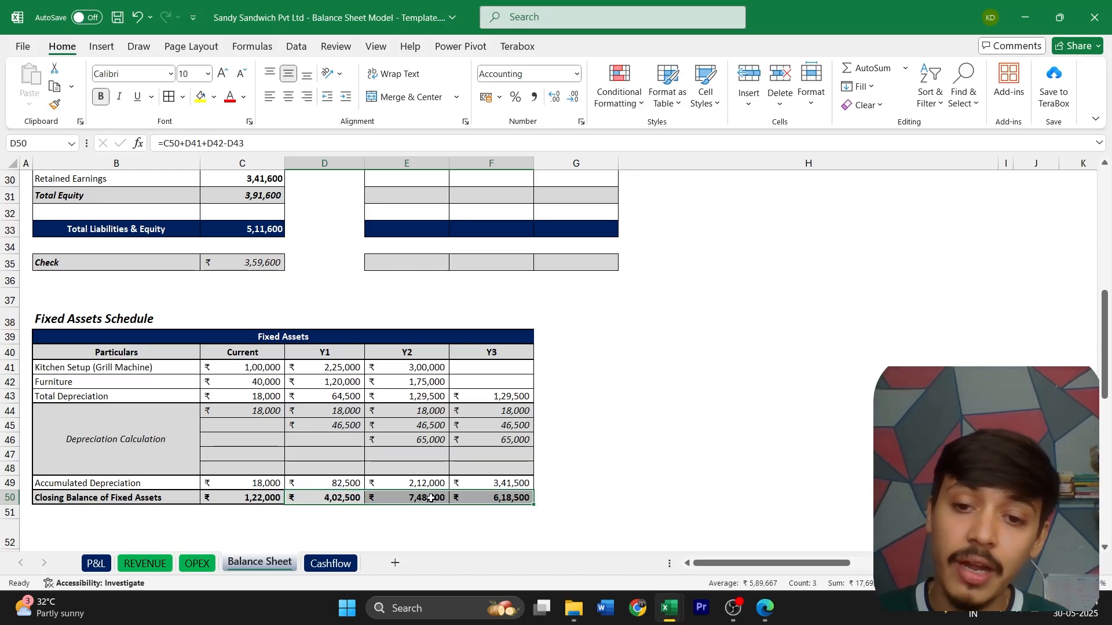
# - Review the Y1–Y3 closing balances and total depreciation, and examine the projected figures down to row 14 on the P&L sheet
pyautogui.click(431, 498)
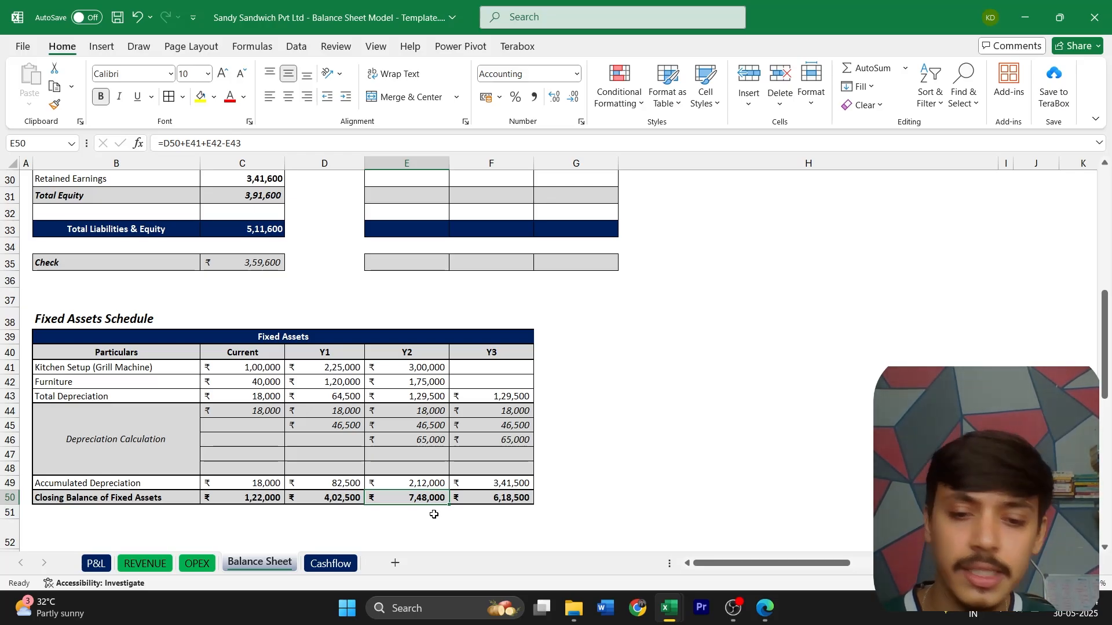
pyautogui.moveTo(339, 497); pyautogui.dragTo(493, 495)
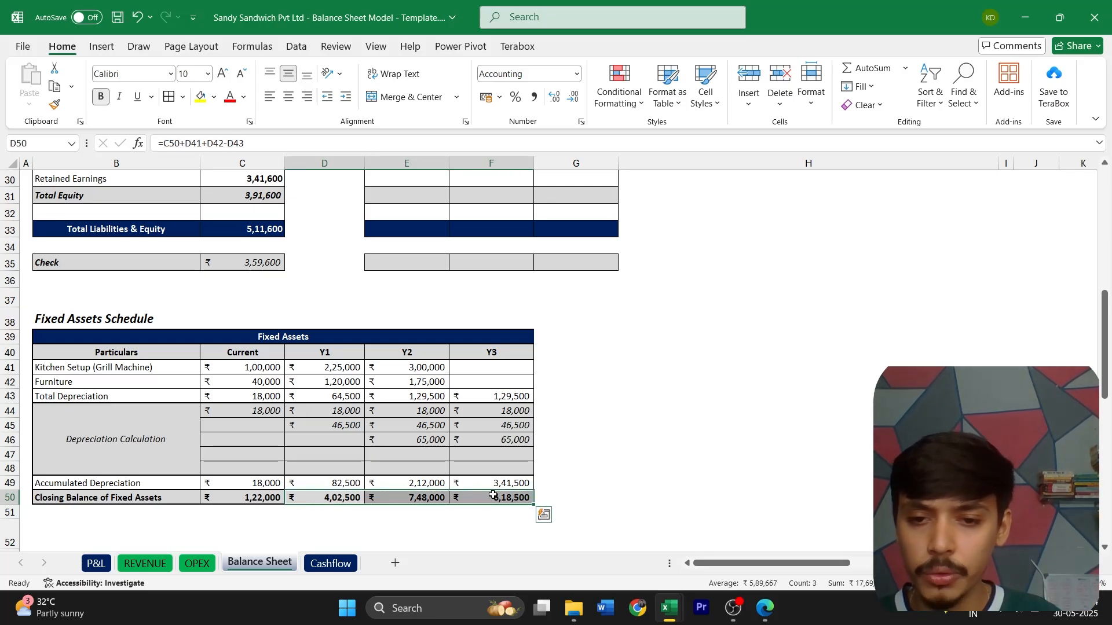
pyautogui.moveTo(339, 397); pyautogui.dragTo(485, 399)
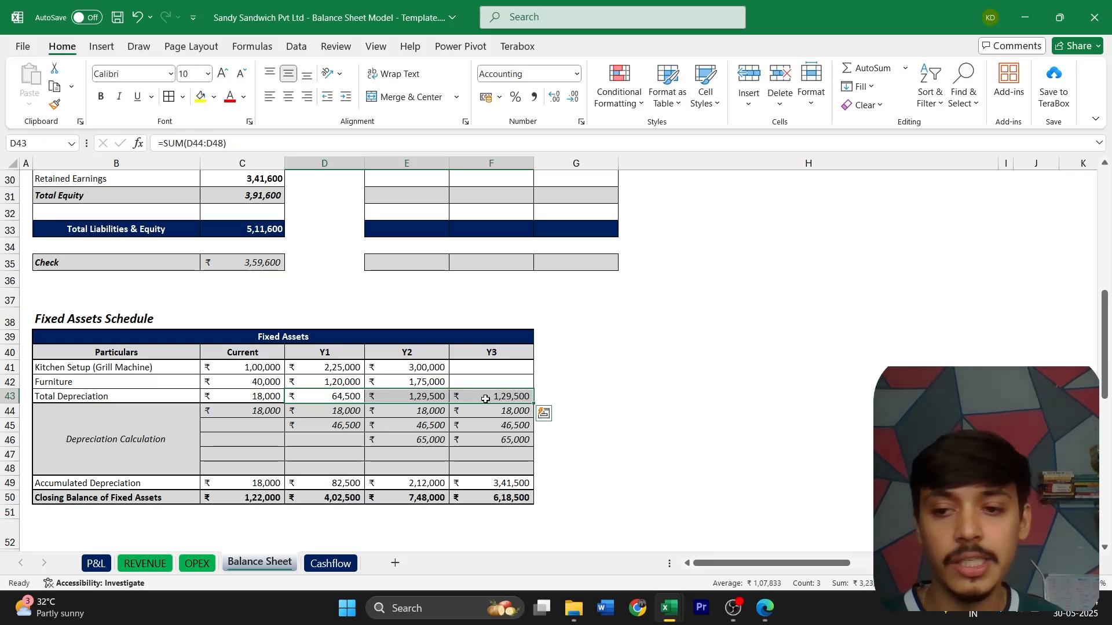
pyautogui.click(97, 563)
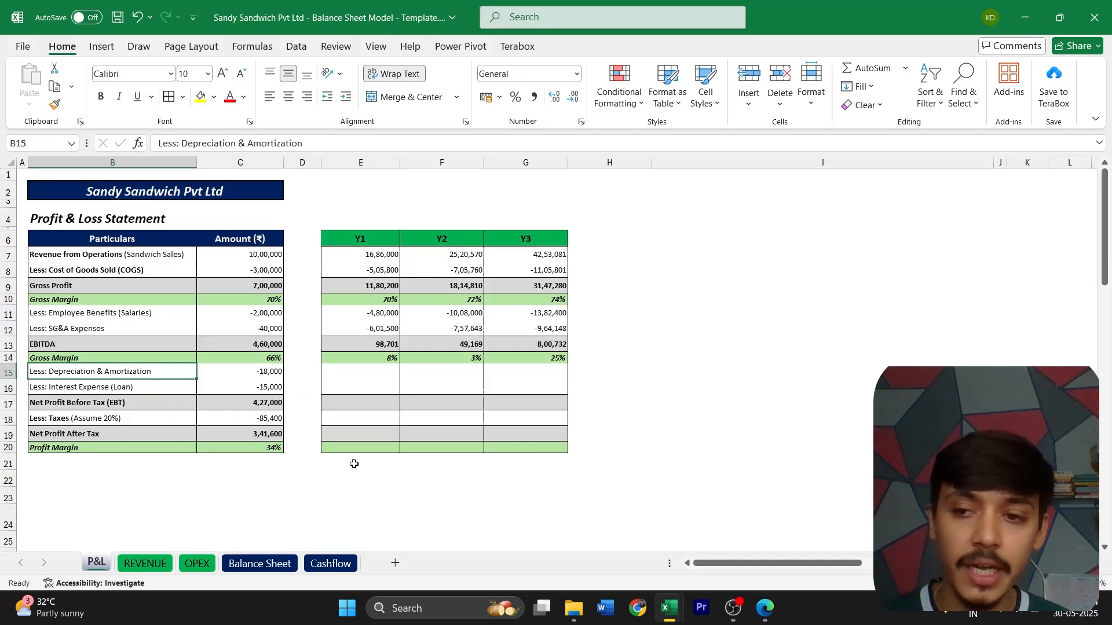
pyautogui.moveTo(367, 255); pyautogui.dragTo(533, 356)
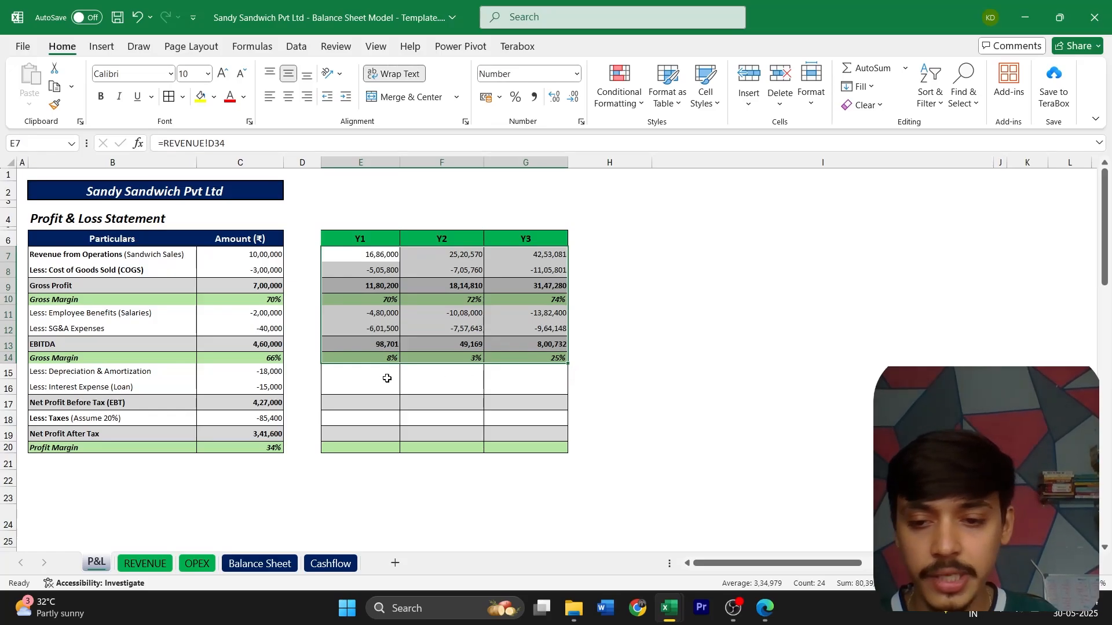
# - Return to the Balance Sheet and copy the Non-Current Assets heading from B7 into the merged Y1–Y3 cell E7
pyautogui.click(279, 564)
pyautogui.scroll(6, 314, 509)
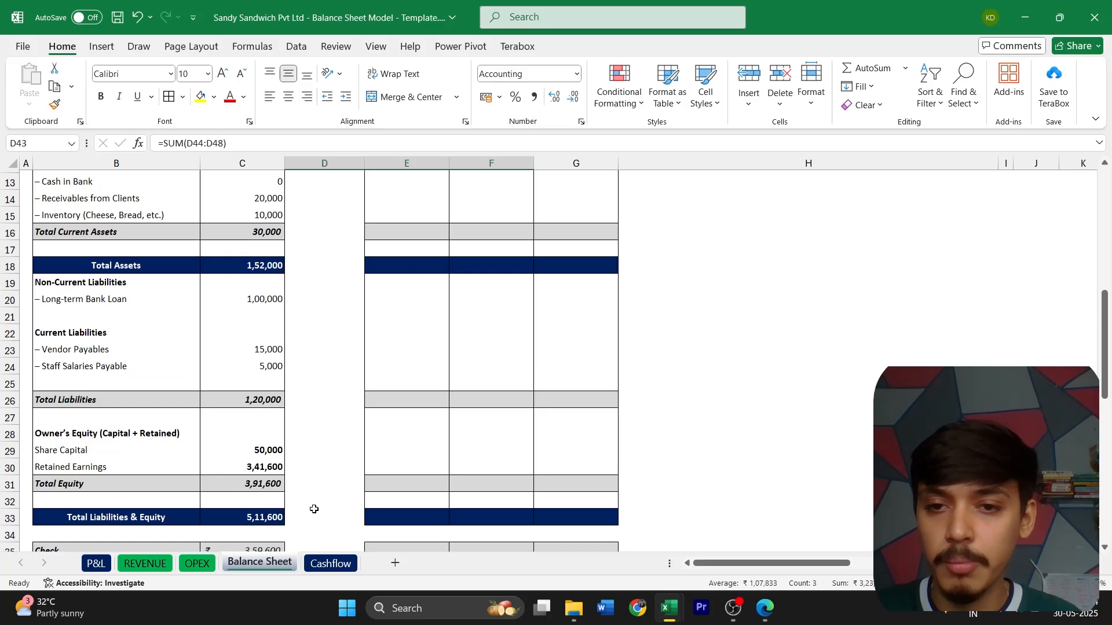
pyautogui.scroll(4, 314, 508)
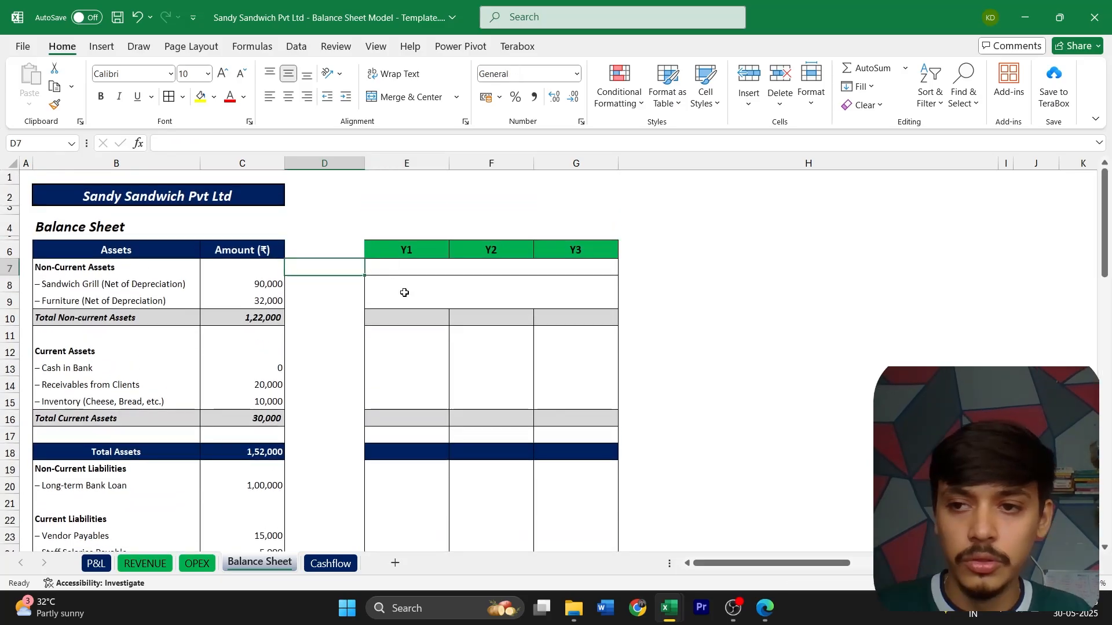
pyautogui.press('Left')
pyautogui.press('Left')
pyautogui.hotkey('ctrl', 'c')
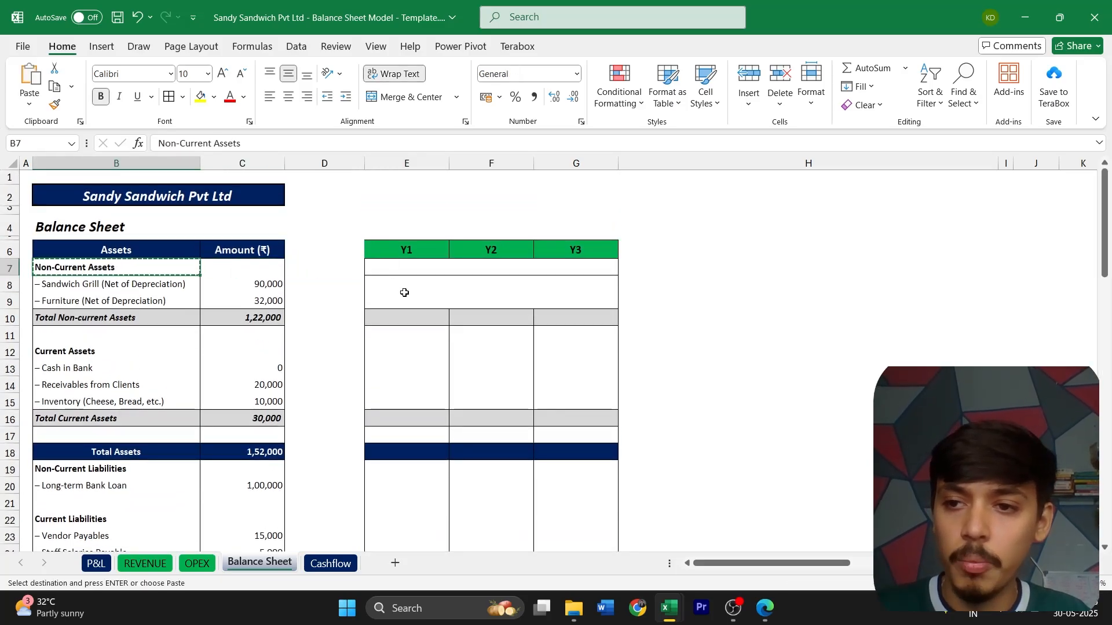
pyautogui.press('Right')
pyautogui.press('Right')
pyautogui.press('Right')
pyautogui.hotkey('ctrl', 'v')
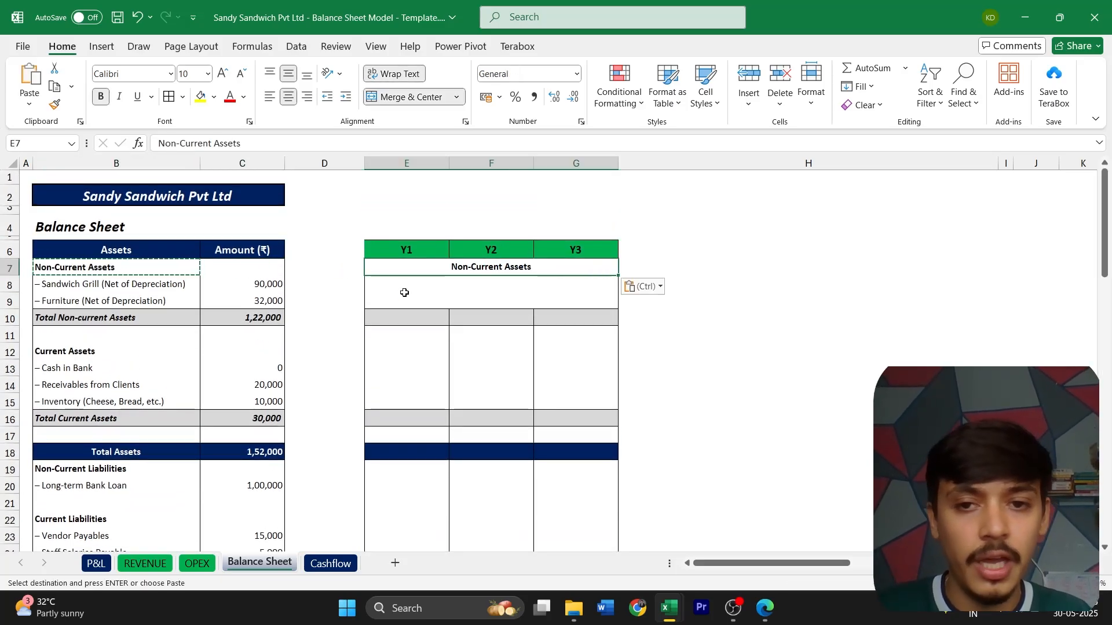
# - Fill the merged Y1–Y3 cell E8 with the lines "– Sandwich Grill (Net of Depreciation)" and "– Furniture (Net of Depreciation)"
pyautogui.press('Down')
pyautogui.press('Left')
pyautogui.press('Left')
pyautogui.press('Left')
pyautogui.press('Up')
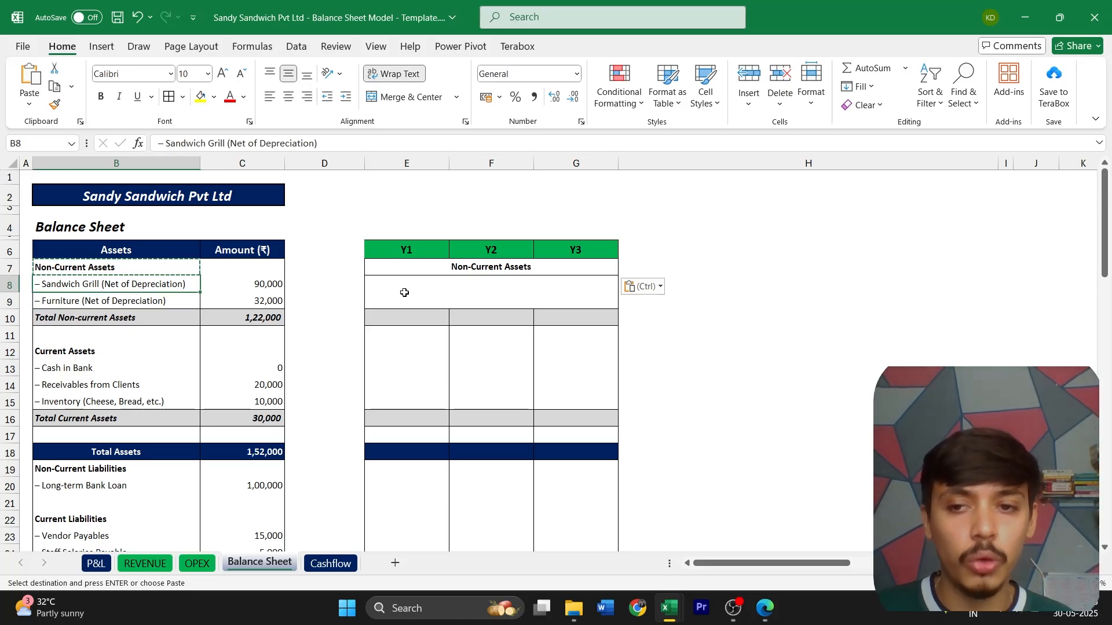
pyautogui.press('Return')
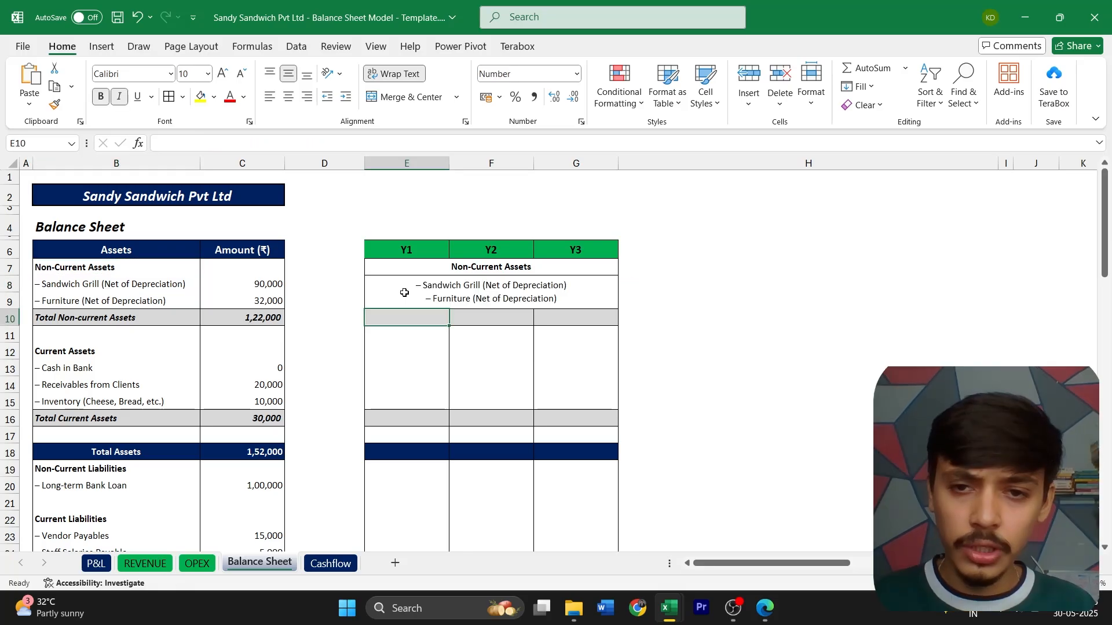
# - Link the Y1 Total Non-current Assets cell E10 to the schedule's Y1 closing balance with =D50
pyautogui.scroll(-7, 404, 293)
pyautogui.write('=')
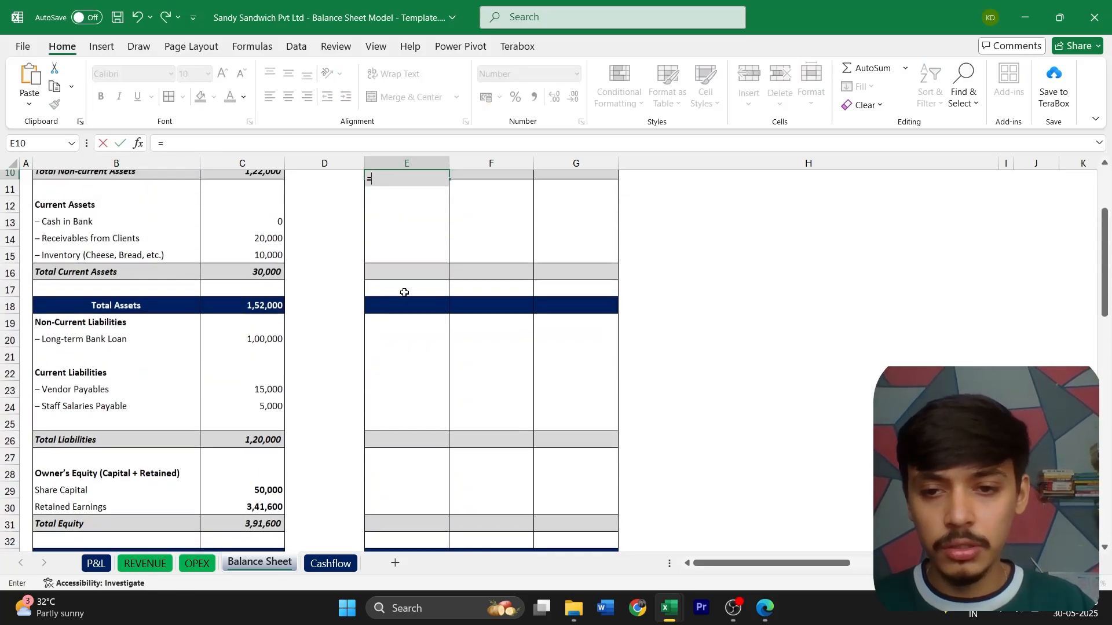
pyautogui.scroll(-8, 404, 293)
pyautogui.click(346, 417)
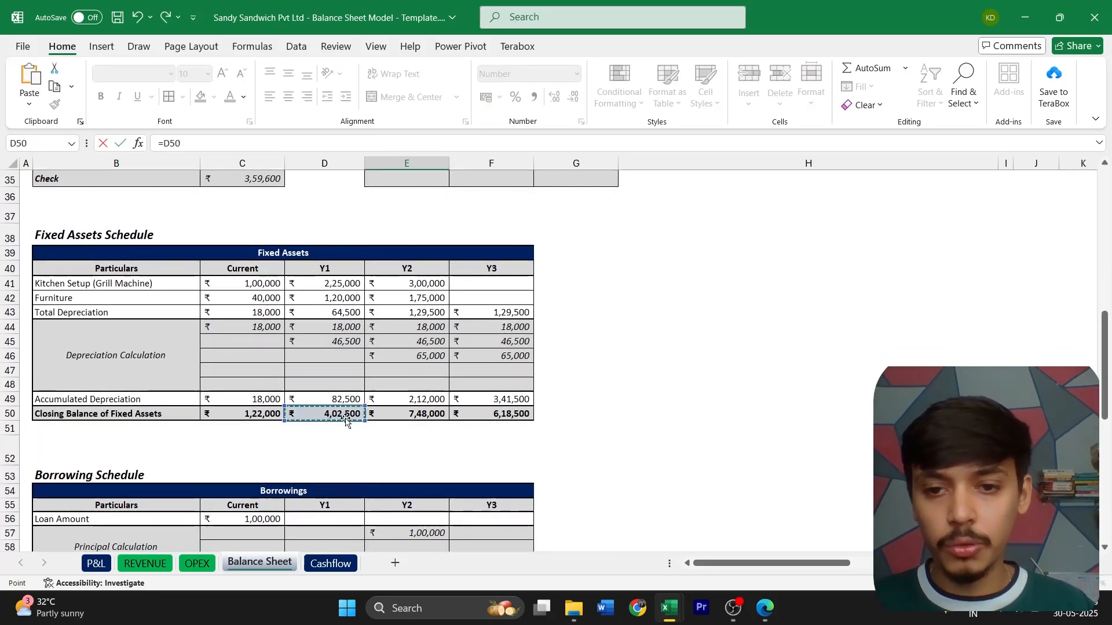
pyautogui.press('Return')
# - Copy the Total Non-current Assets link from E10 across to the Y2 and Y3 cells F10:G10 using Paste Special
pyautogui.press('Up')
pyautogui.press('Up')
pyautogui.press('Down')
pyautogui.hotkey('ctrl', 'c')
pyautogui.hotkey('shift', 'Right')
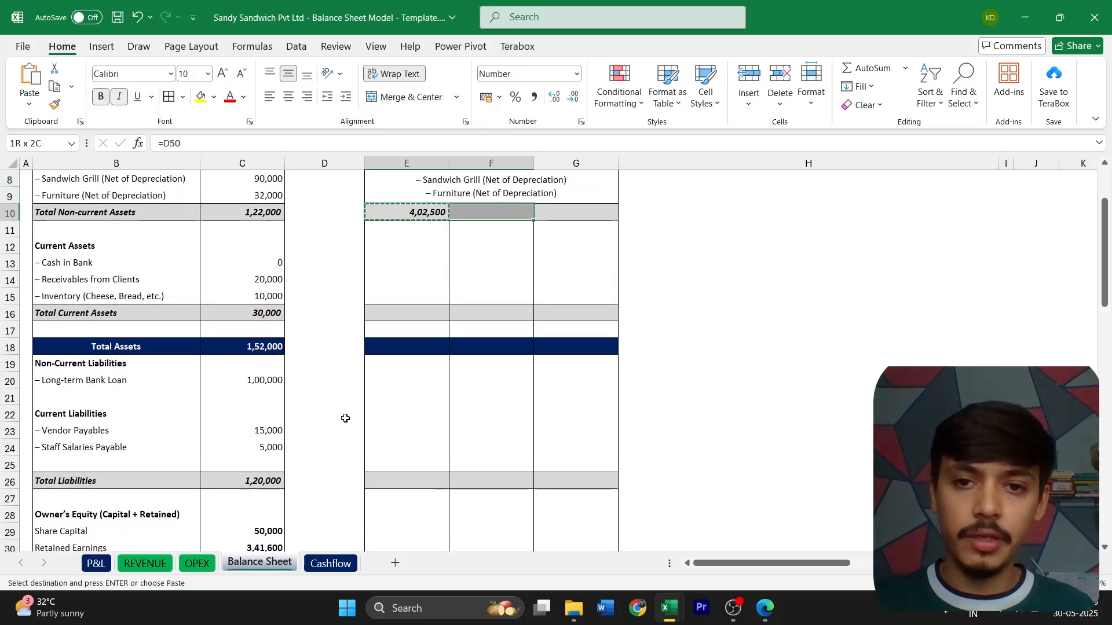
pyautogui.hotkey('shift', 'Right')
pyautogui.hotkey('ctrl', 'alt', 'v')
pyautogui.press('Return')
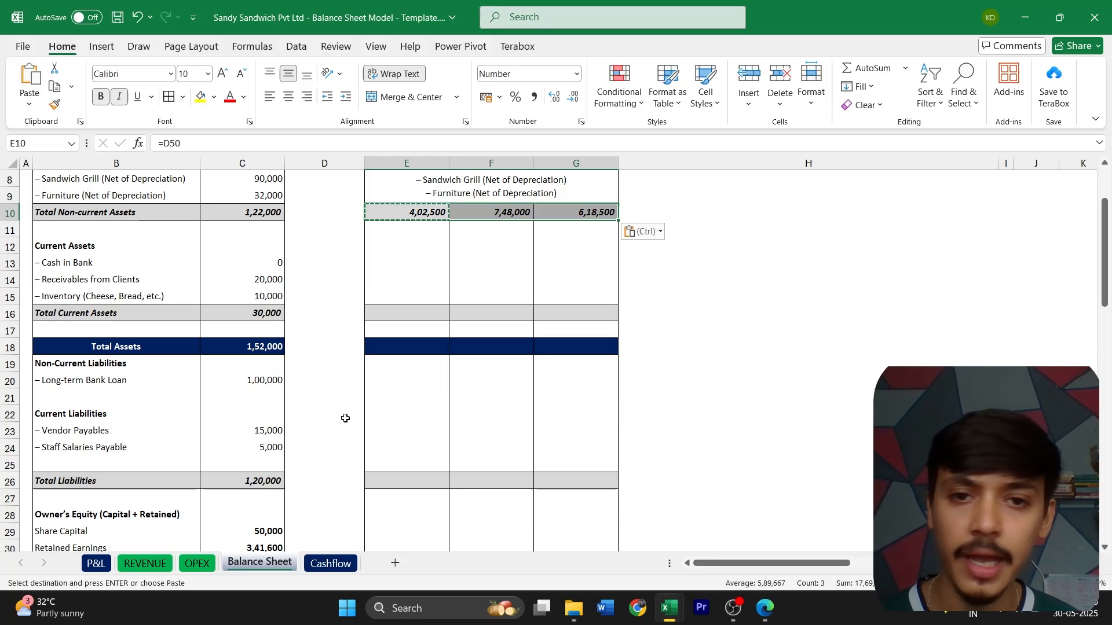
pyautogui.press('Escape')
# - Link the P&L's Y1 Depreciation & Amortization cell E15 to the Fixed Assets schedule's Y1 Total Depreciation with ='Balance Sheet'!D43
pyautogui.scroll(1, 393, 341)
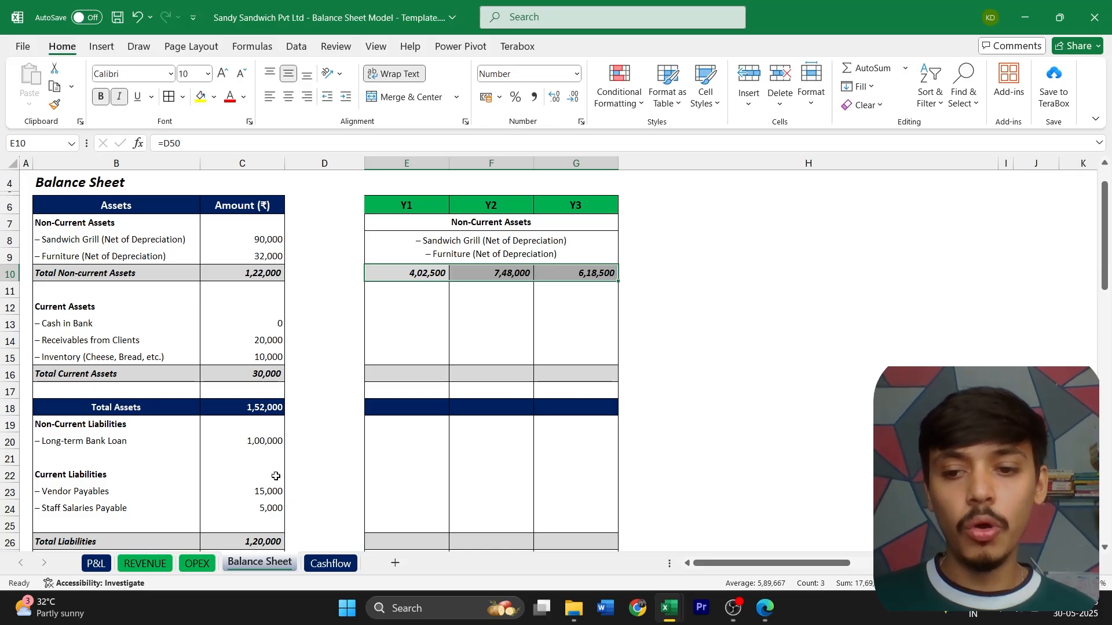
pyautogui.scroll(-8, 333, 445)
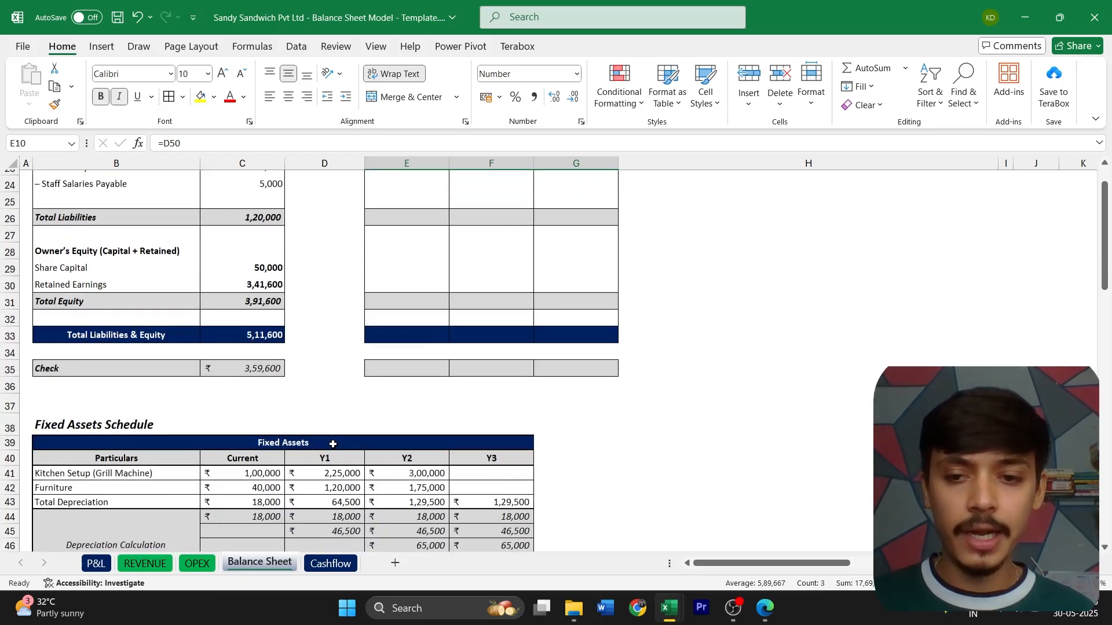
pyautogui.click(374, 382)
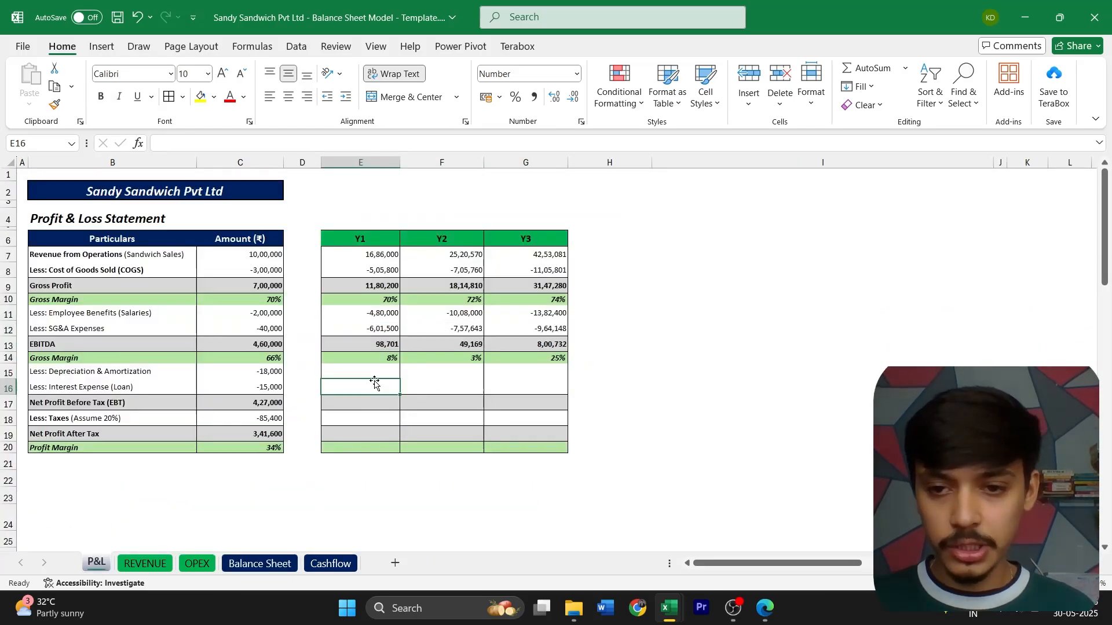
pyautogui.press('Up')
pyautogui.press('Up')
pyautogui.press('Down')
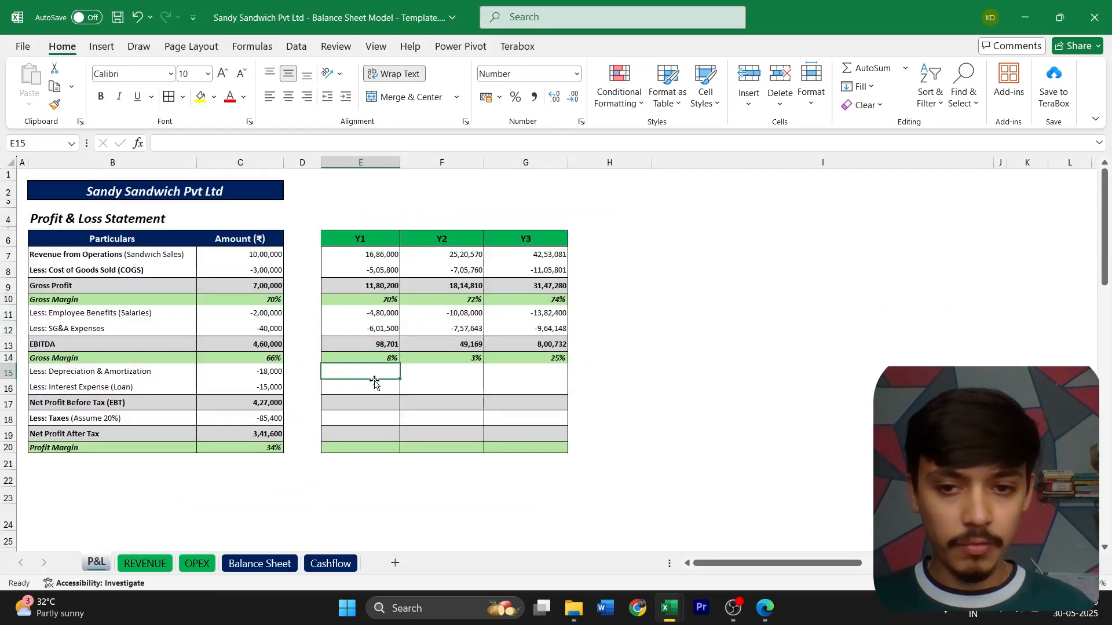
pyautogui.write('=')
pyautogui.hotkey('ctrl', 'pagedown')
pyautogui.hotkey('ctrl', 'pagedown')
pyautogui.hotkey('ctrl', 'pagedown')
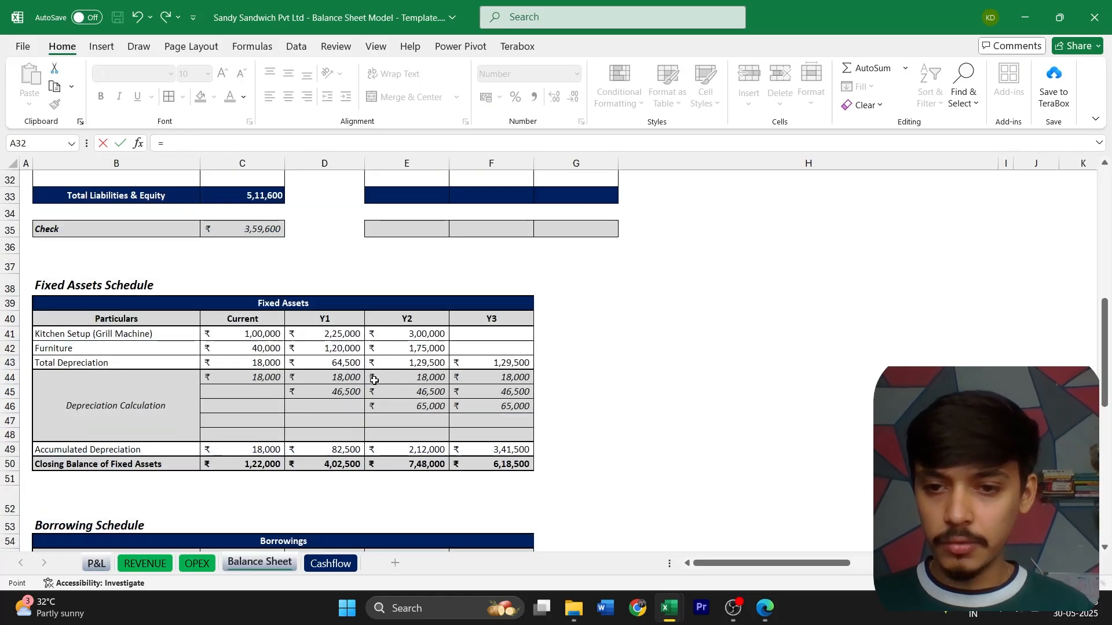
pyautogui.click(329, 362)
pyautogui.press('Return')
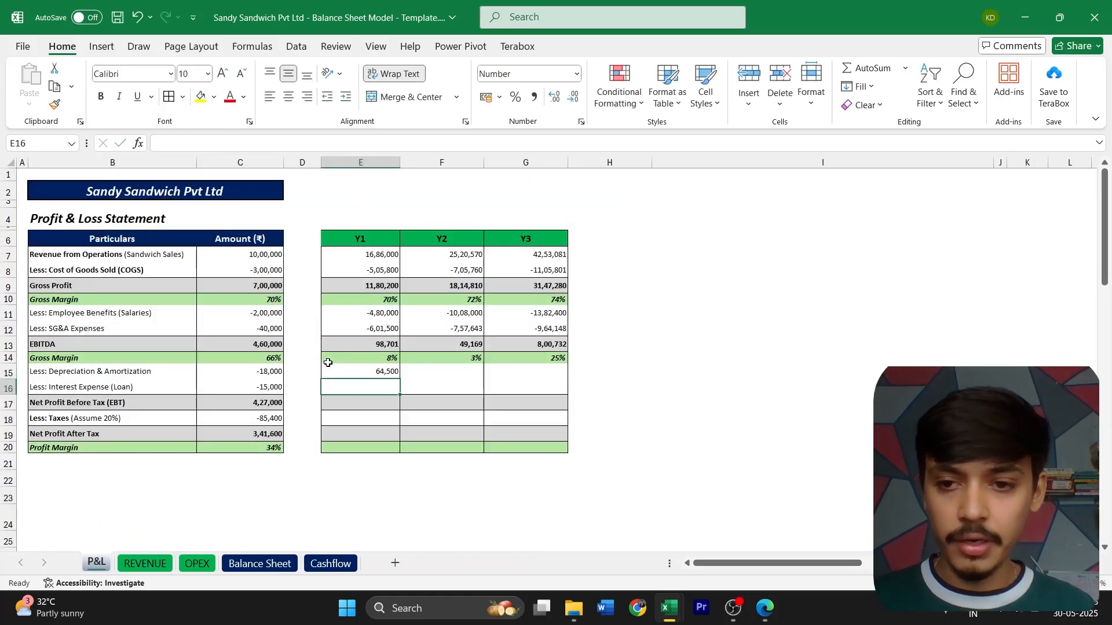
# - Copy the depreciation link from E15 across to the Y2 and Y3 cells F15:G15 using Paste Special with Formulas
pyautogui.press('Up')
pyautogui.hotkey('ctrl', 'c')
pyautogui.press('Right')
pyautogui.hotkey('shift', 'Right')
pyautogui.hotkey('ctrl', 'alt', 'v')
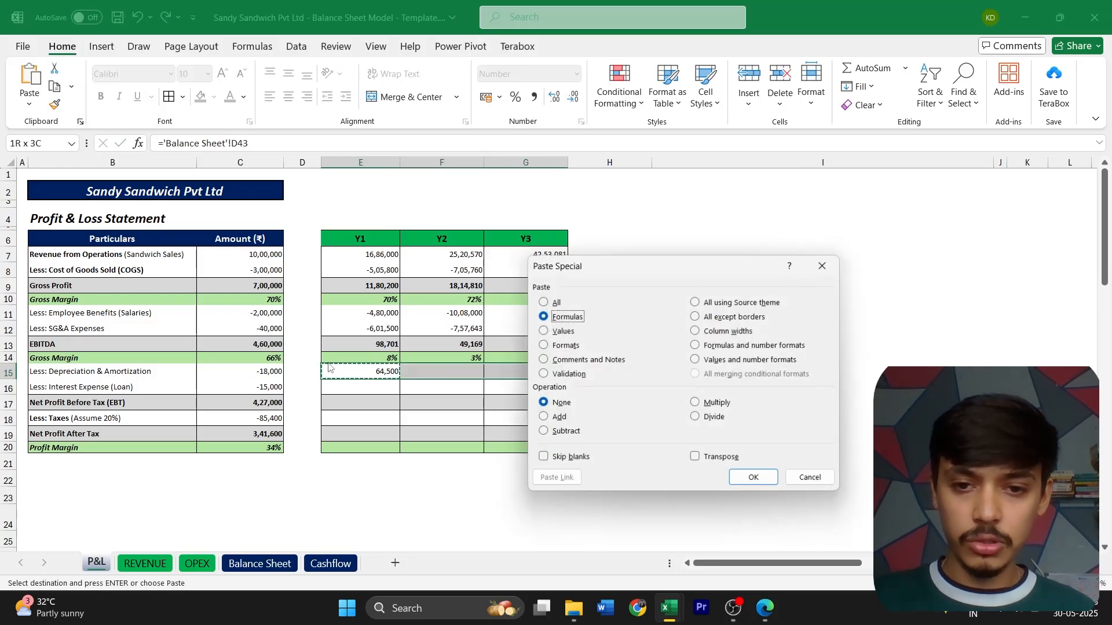
pyautogui.press('Return')
pyautogui.press('Escape')
# - Make the Y1 depreciation in E15 negative by changing its formula to =-'Balance Sheet'!D43
pyautogui.press('F2')
pyautogui.press('Home')
pyautogui.press('Right')
pyautogui.write('-\\')
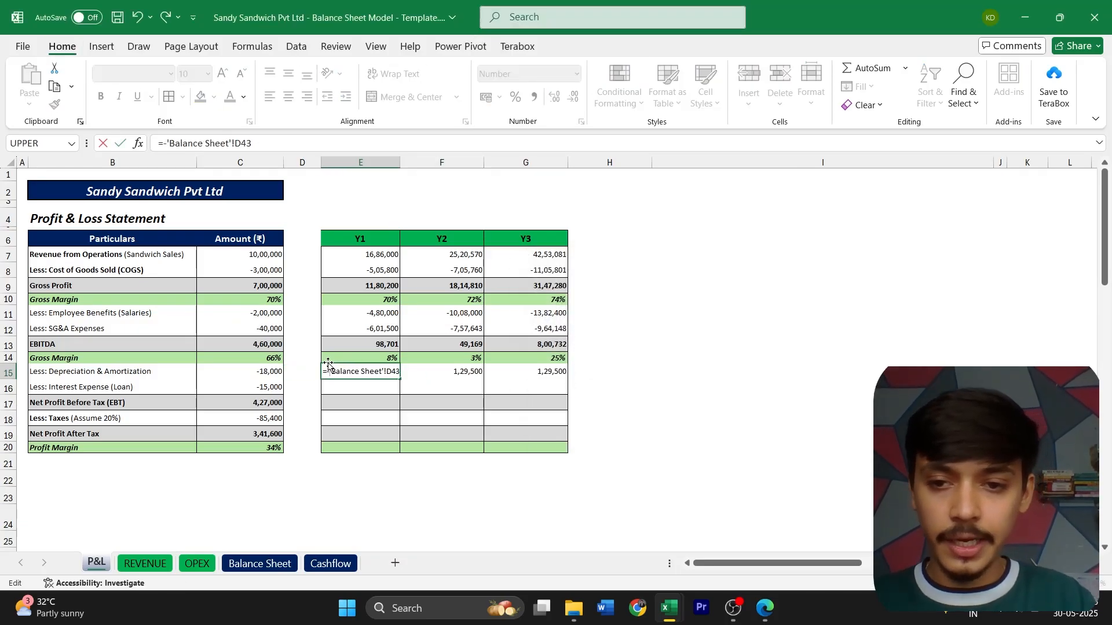
pyautogui.press('BackSpace')
pyautogui.press('Return')
pyautogui.press('Up')
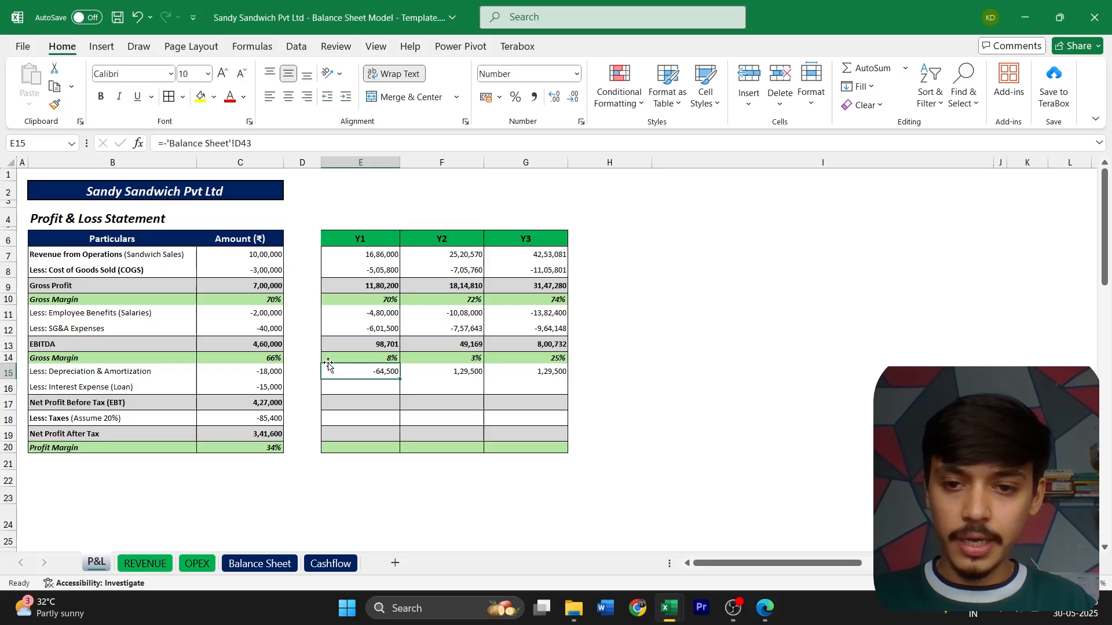
# - Copy the negative depreciation formula from E15 over the Y2 and Y3 cells F15:G15 using Paste Special
pyautogui.hotkey('ctrl', 'c')
pyautogui.hotkey('shift', 'Right')
pyautogui.hotkey('shift', 'Right')
pyautogui.hotkey('ctrl', 'alt', 'v')
pyautogui.press('Return')
pyautogui.press('Escape')
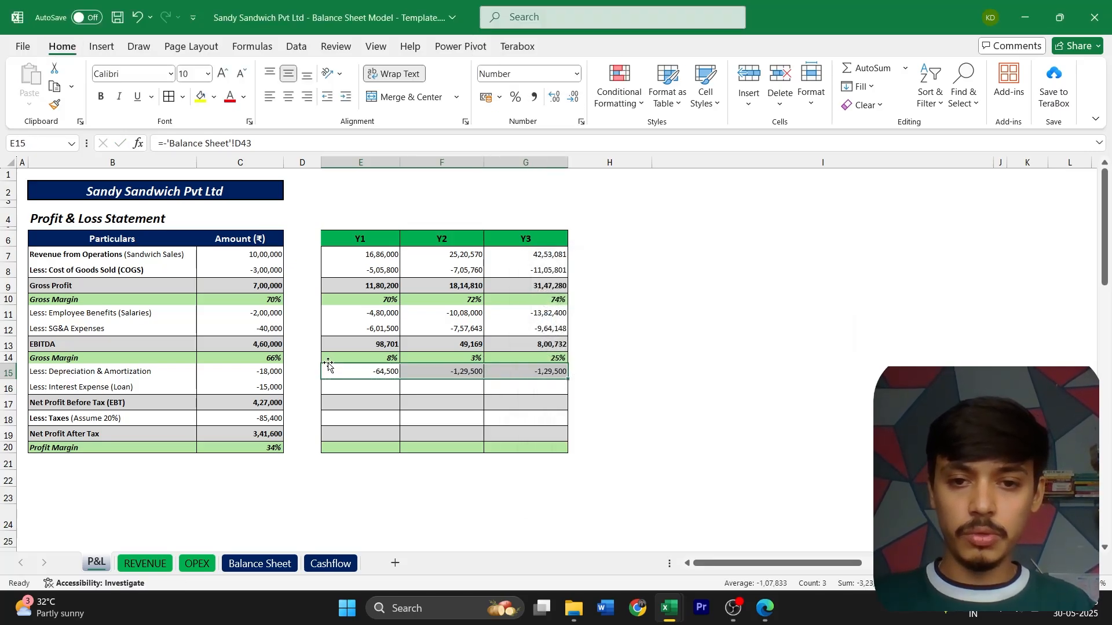
pyautogui.press('Down')
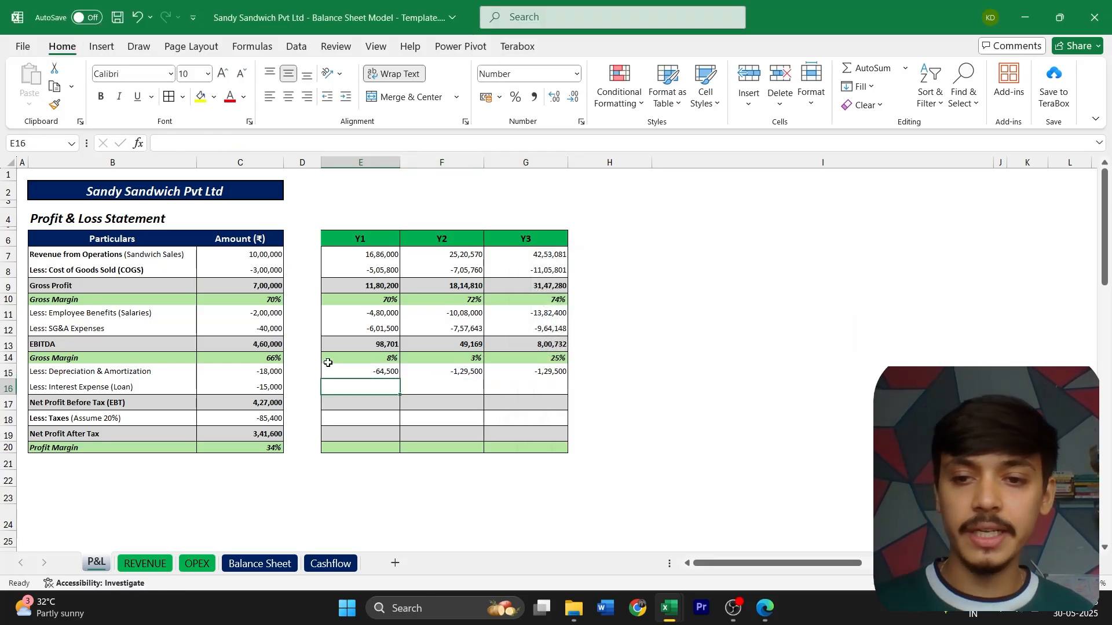
# - Return to the Balance Sheet schedules, switch to the presentation and review the Term Loan for Working Capital slide
pyautogui.hotkey('ctrl', 'pagedown')
pyautogui.hotkey('ctrl', 'pagedown')
pyautogui.hotkey('ctrl', 'pagedown')
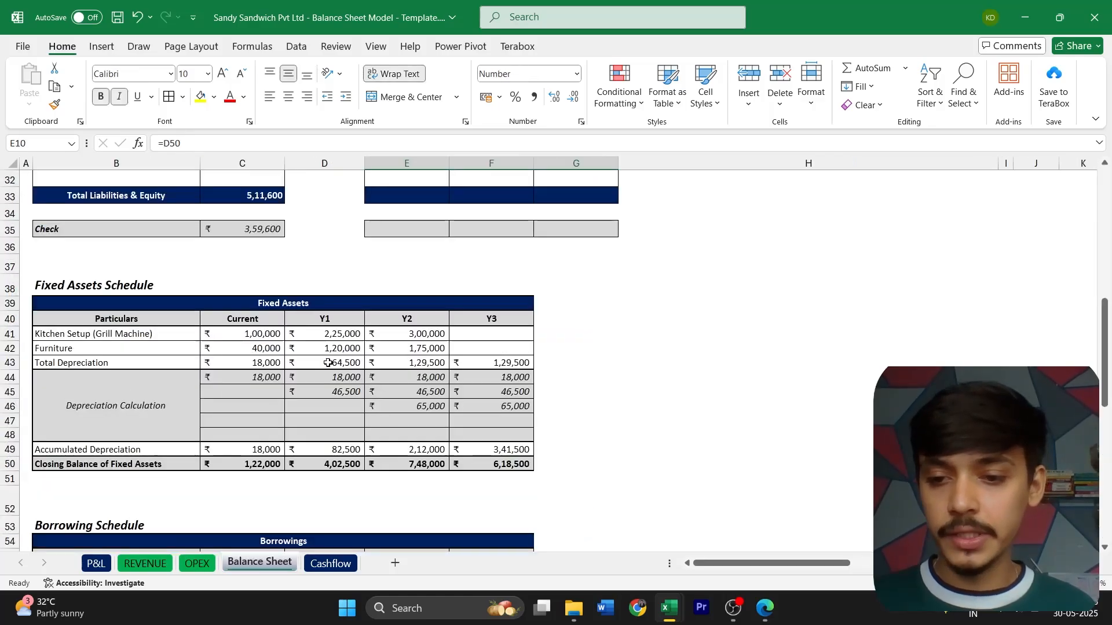
pyautogui.hotkey('alt', 'Tab')
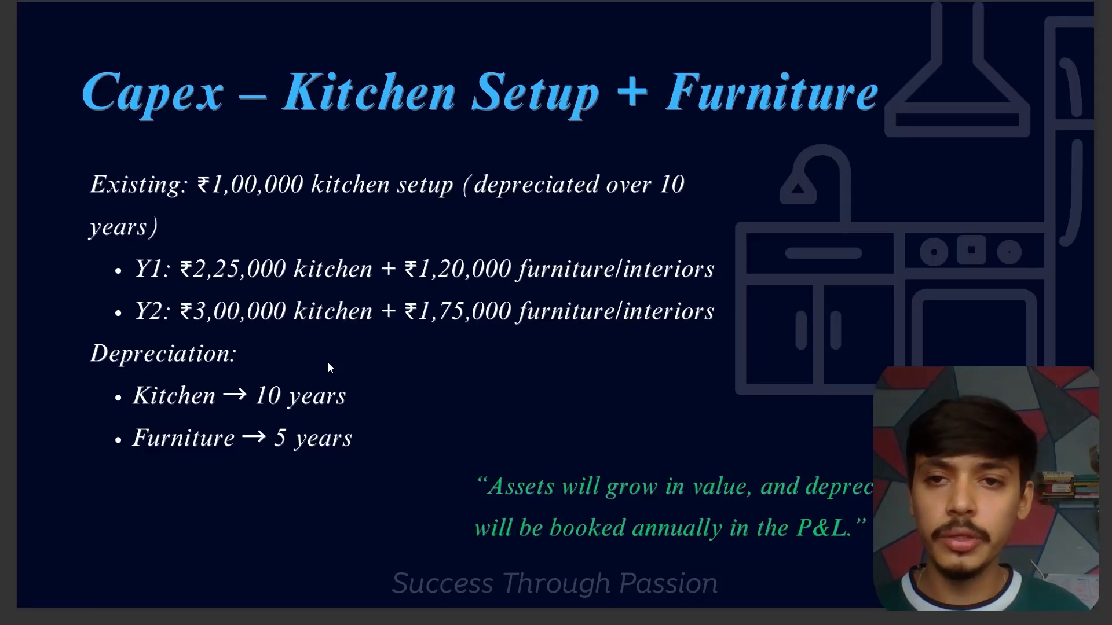
pyautogui.press('Right')
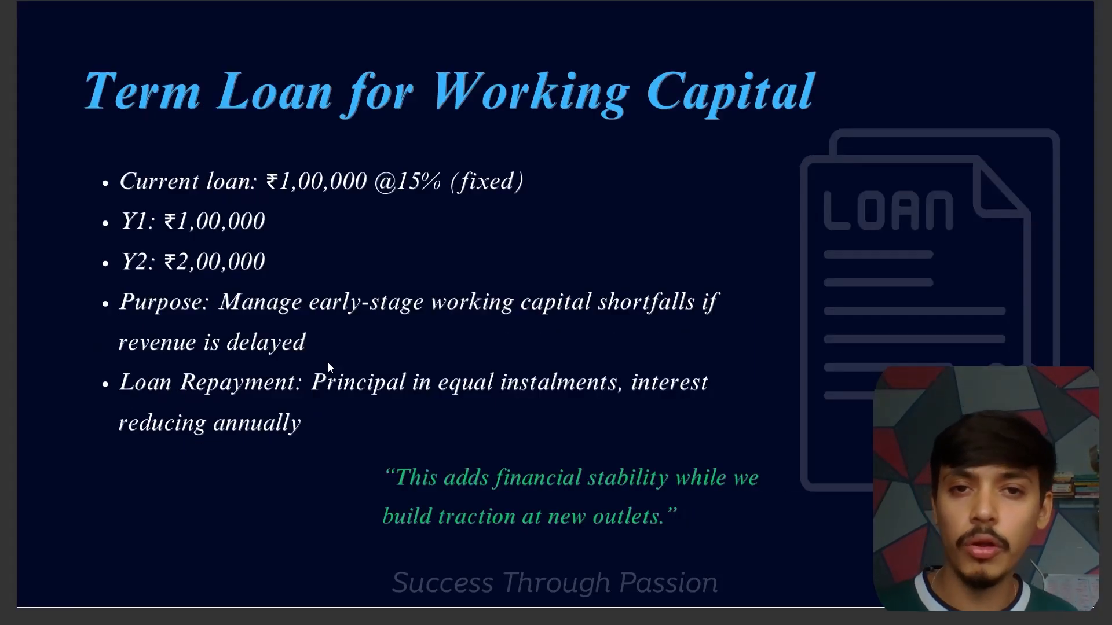
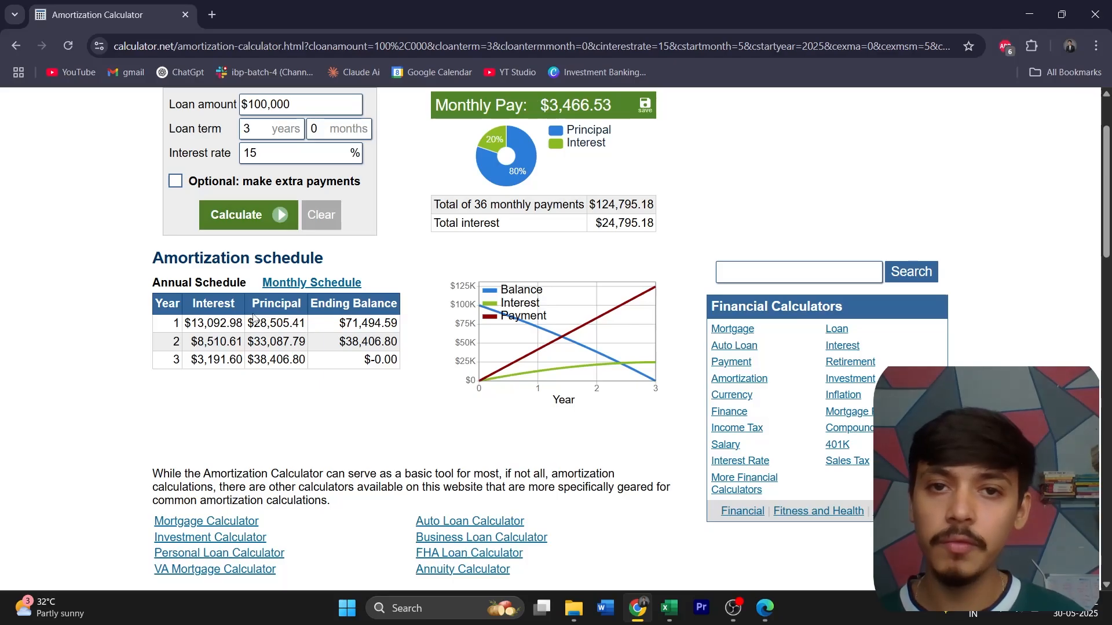
# - Examine the monthly payment and the year 1 interest and principal in the amortization calculator's annual schedule
pyautogui.scroll(2, 253, 317)
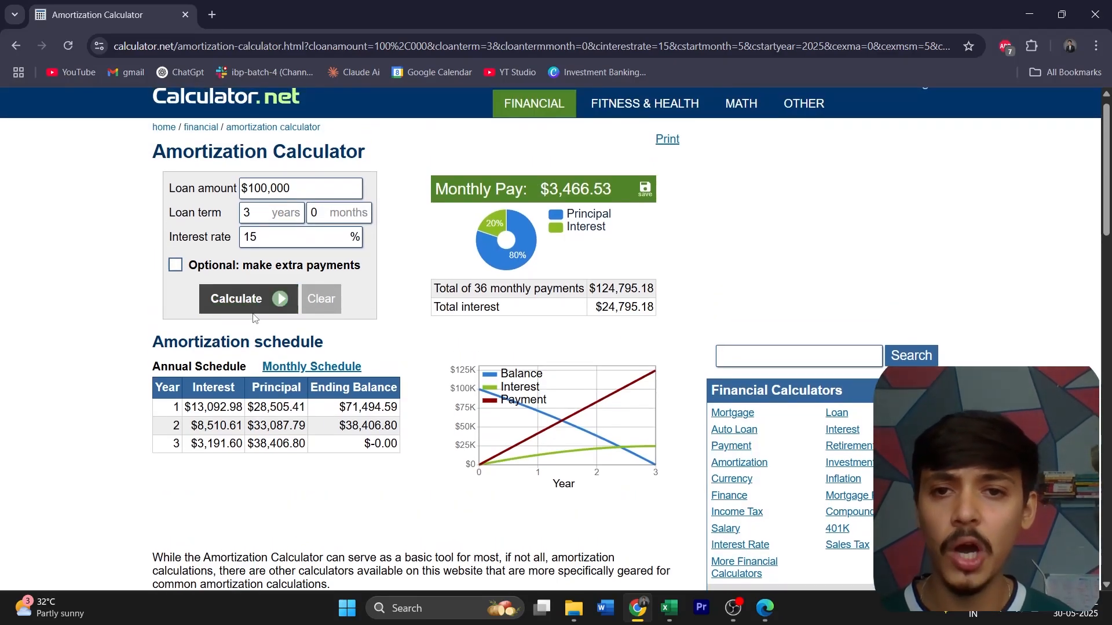
pyautogui.moveTo(549, 190); pyautogui.dragTo(593, 193)
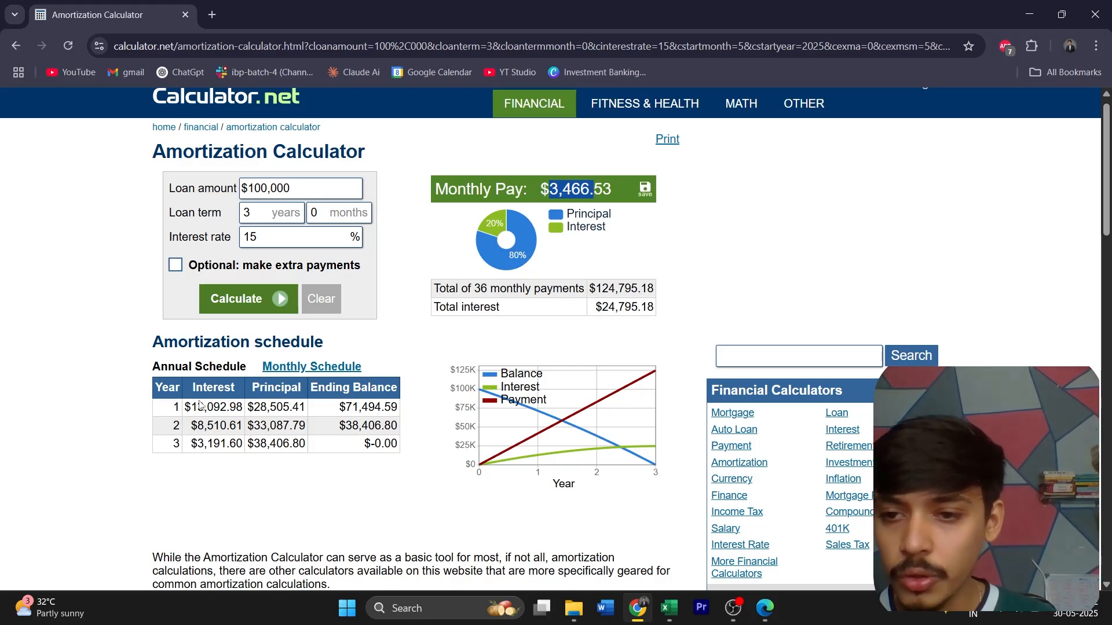
pyautogui.moveTo(193, 405); pyautogui.dragTo(235, 407)
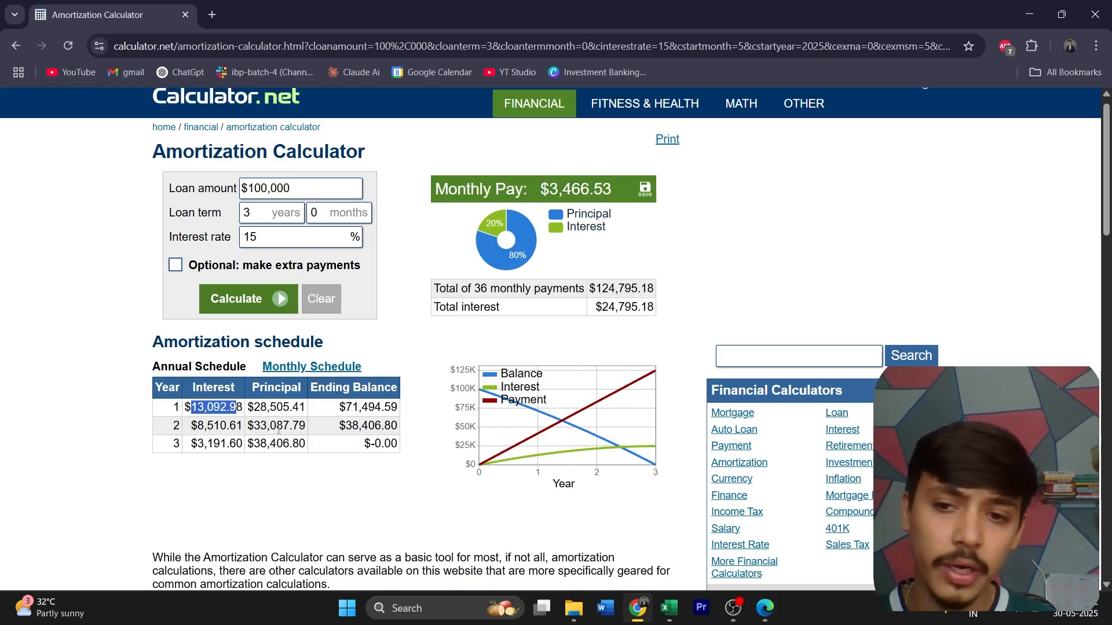
pyautogui.click(253, 407)
pyautogui.moveTo(253, 407); pyautogui.dragTo(303, 409)
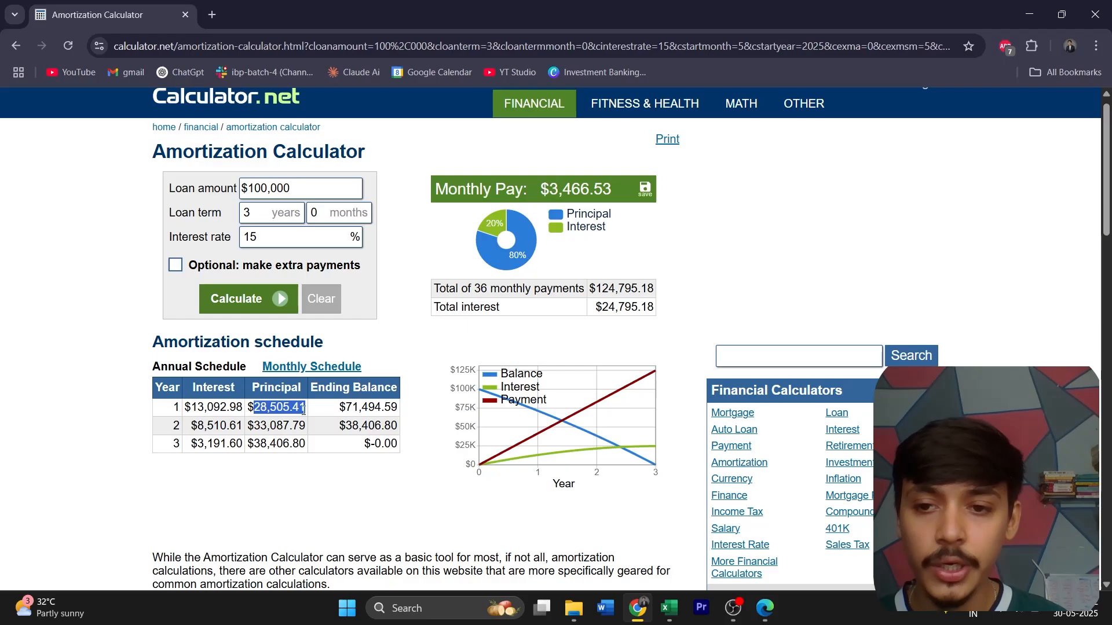
# - Show the monthly amortization schedule and examine the first two months' interest, principal and ending balance, plus the loan's total interest
pyautogui.click(279, 368)
pyautogui.scroll(-1, 282, 364)
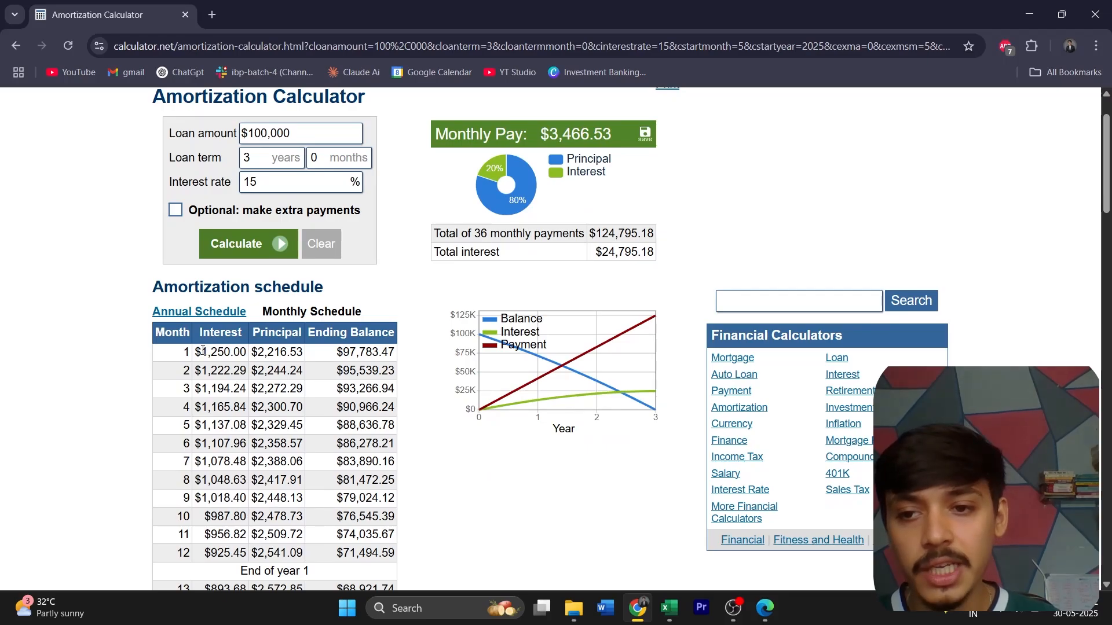
pyautogui.moveTo(201, 352); pyautogui.dragTo(240, 353)
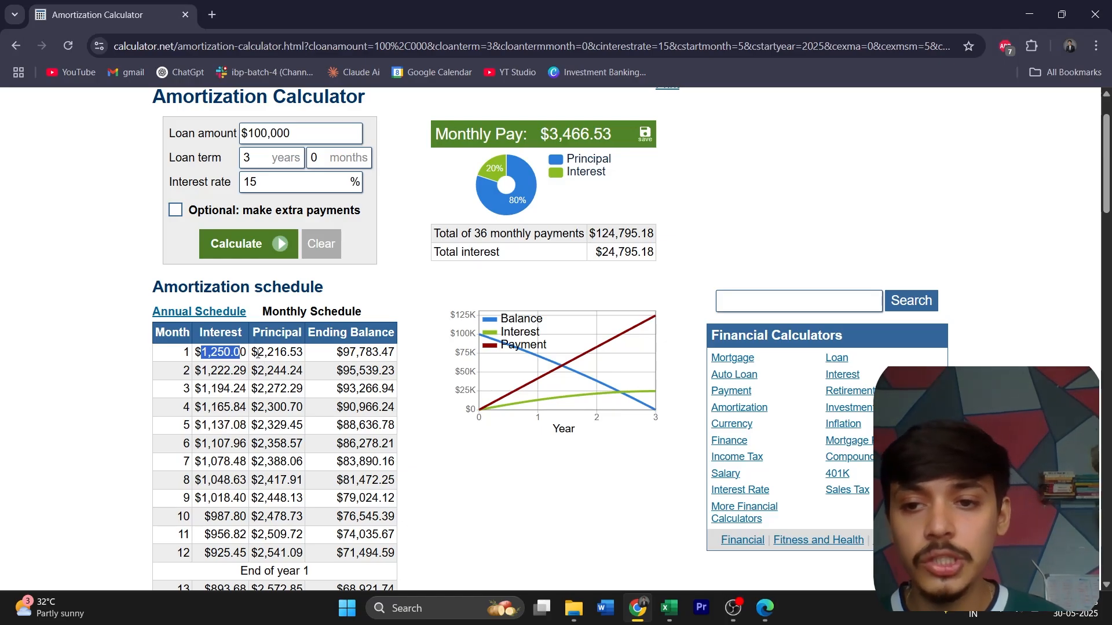
pyautogui.moveTo(258, 353); pyautogui.dragTo(297, 354)
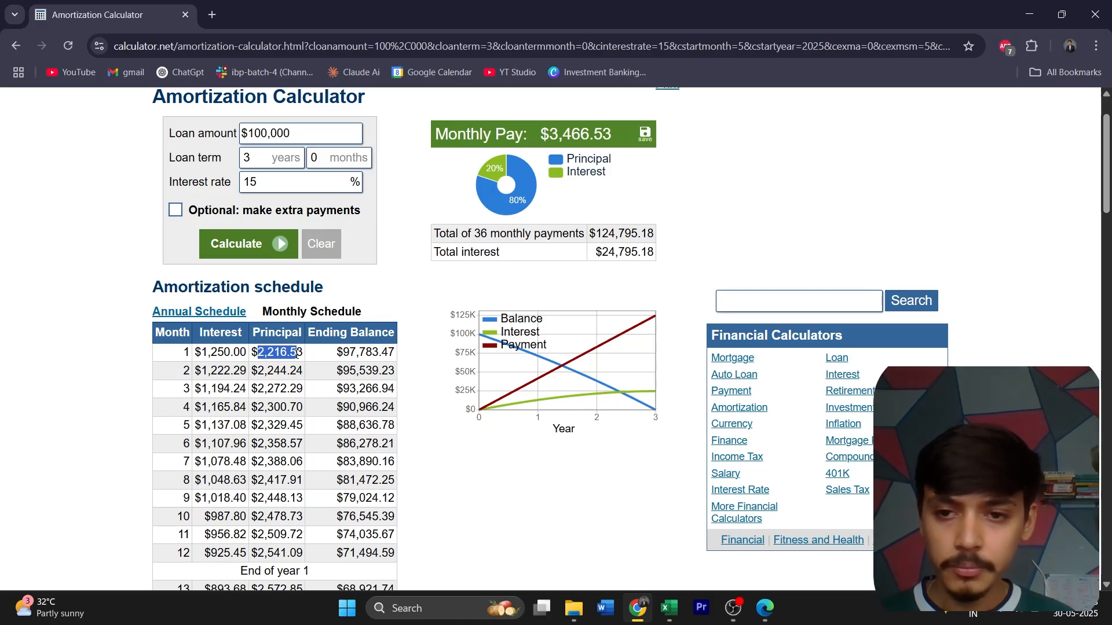
pyautogui.moveTo(338, 349); pyautogui.dragTo(396, 356)
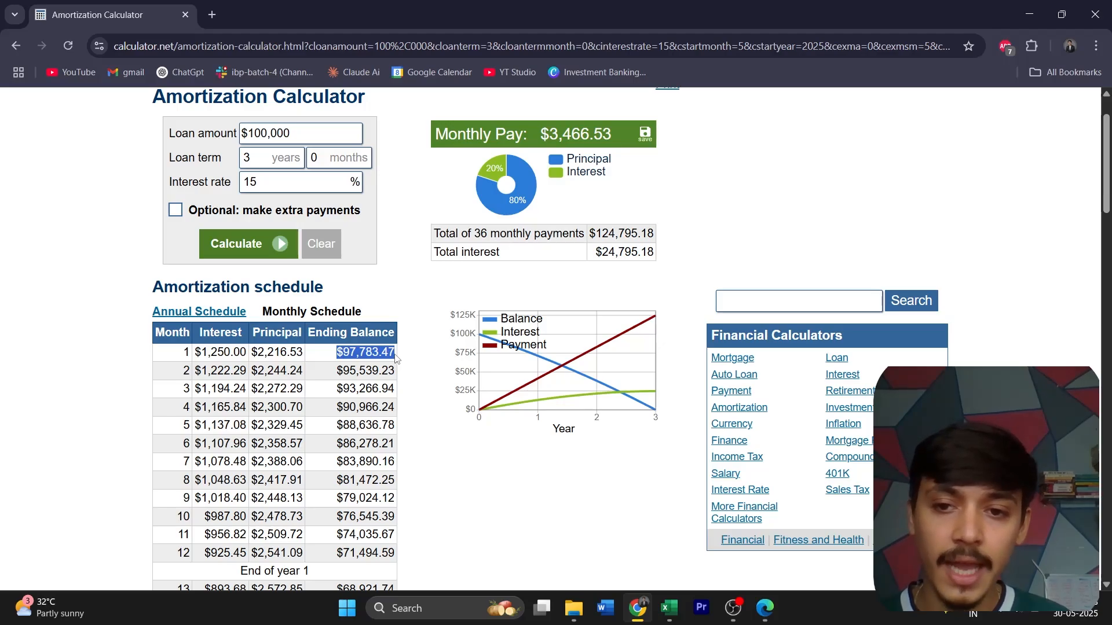
pyautogui.click(351, 354)
pyautogui.moveTo(356, 353); pyautogui.dragTo(385, 354)
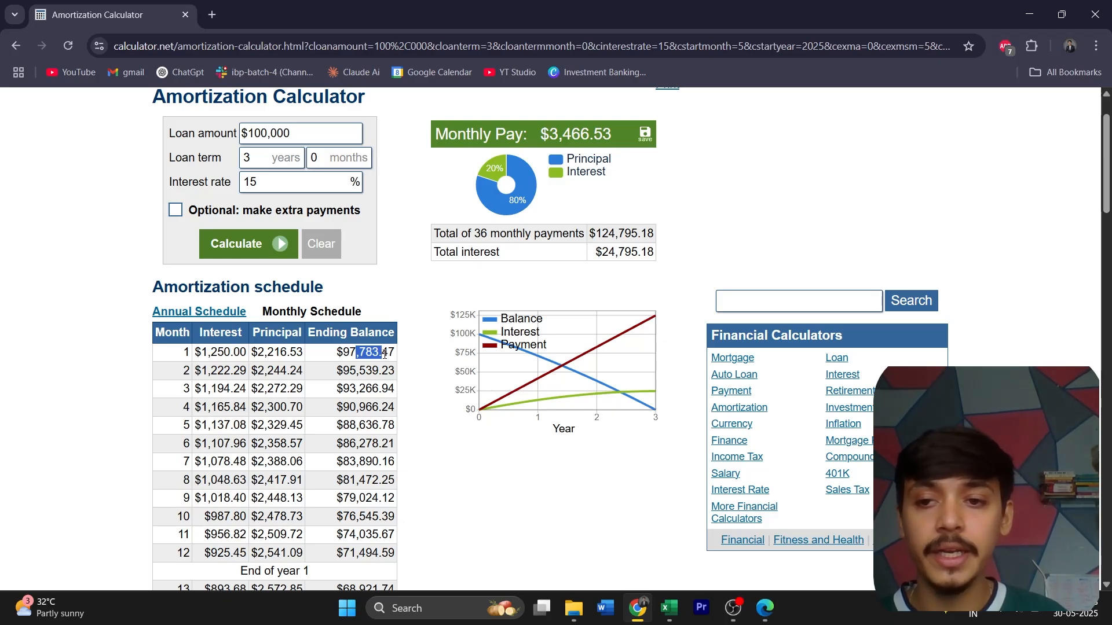
pyautogui.click(376, 355)
pyautogui.moveTo(336, 354); pyautogui.dragTo(395, 353)
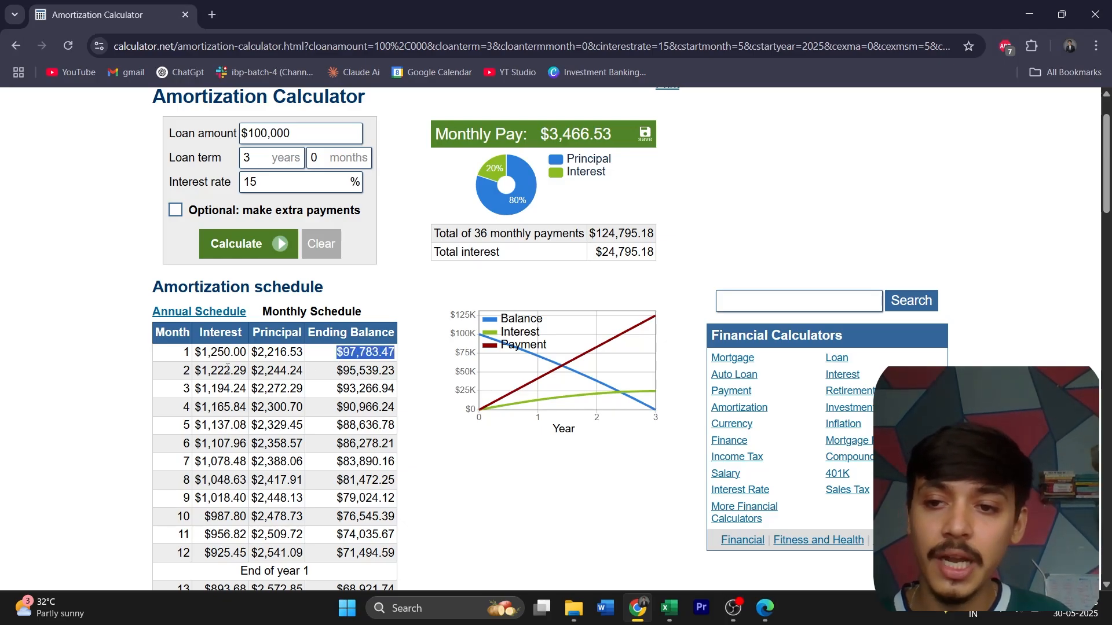
pyautogui.click(203, 371)
pyautogui.moveTo(203, 370); pyautogui.dragTo(220, 372)
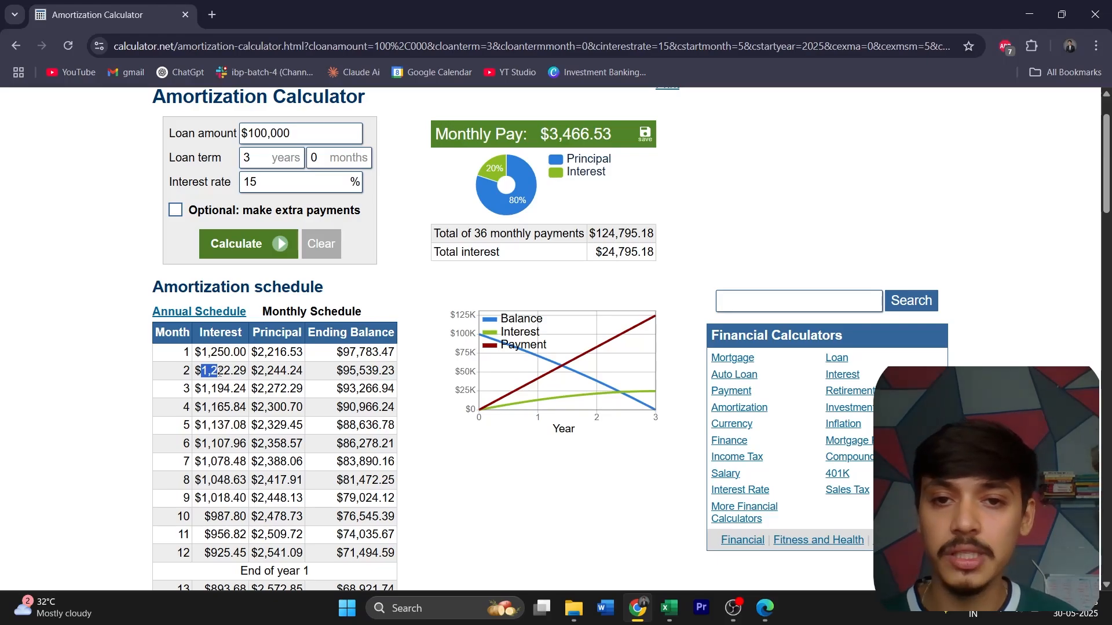
pyautogui.scroll(1, 219, 373)
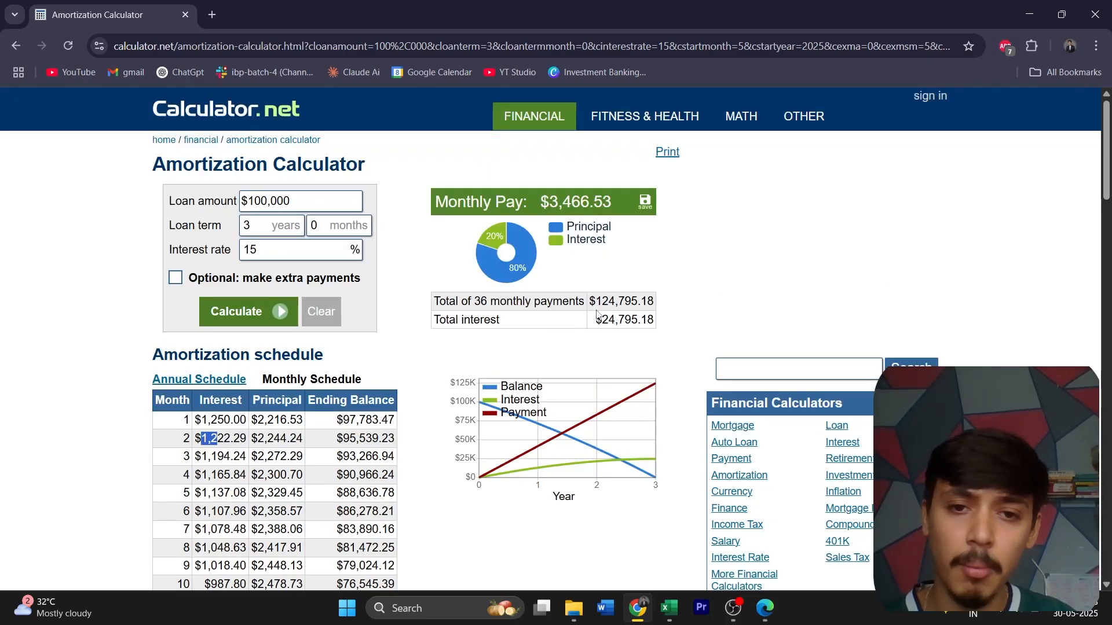
pyautogui.moveTo(596, 320); pyautogui.dragTo(639, 322)
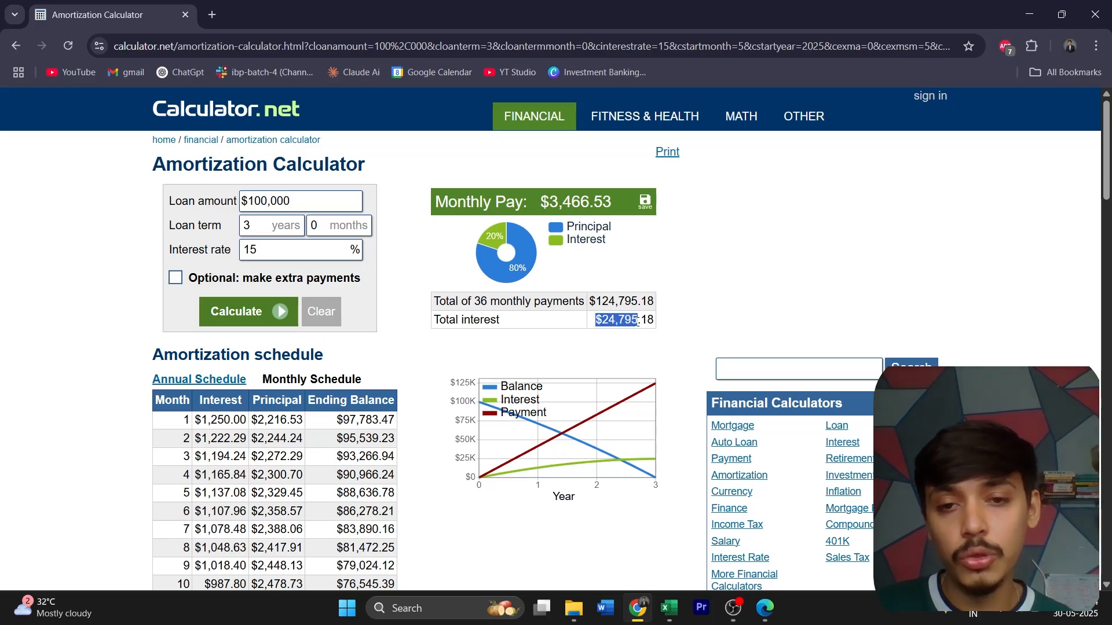
# - Compare the Borrowing Schedule's interest figures in C60:E60 of the workbook with the amortization calculator's annual schedule in the browser
pyautogui.hotkey('alt', 'Tab')
pyautogui.press('Tab')
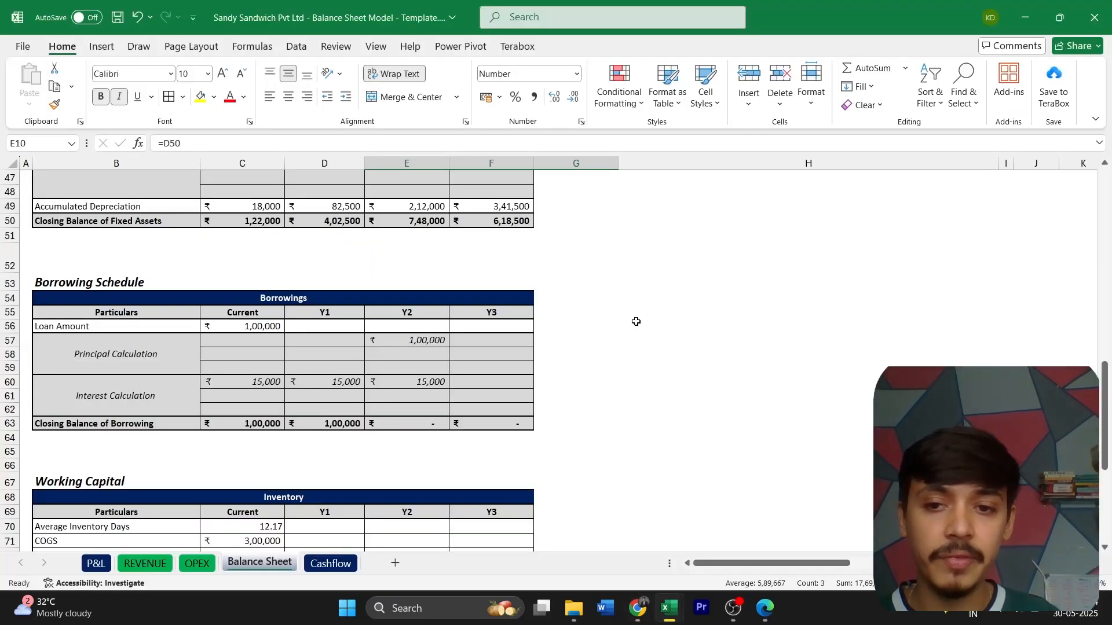
pyautogui.moveTo(243, 383); pyautogui.dragTo(388, 381)
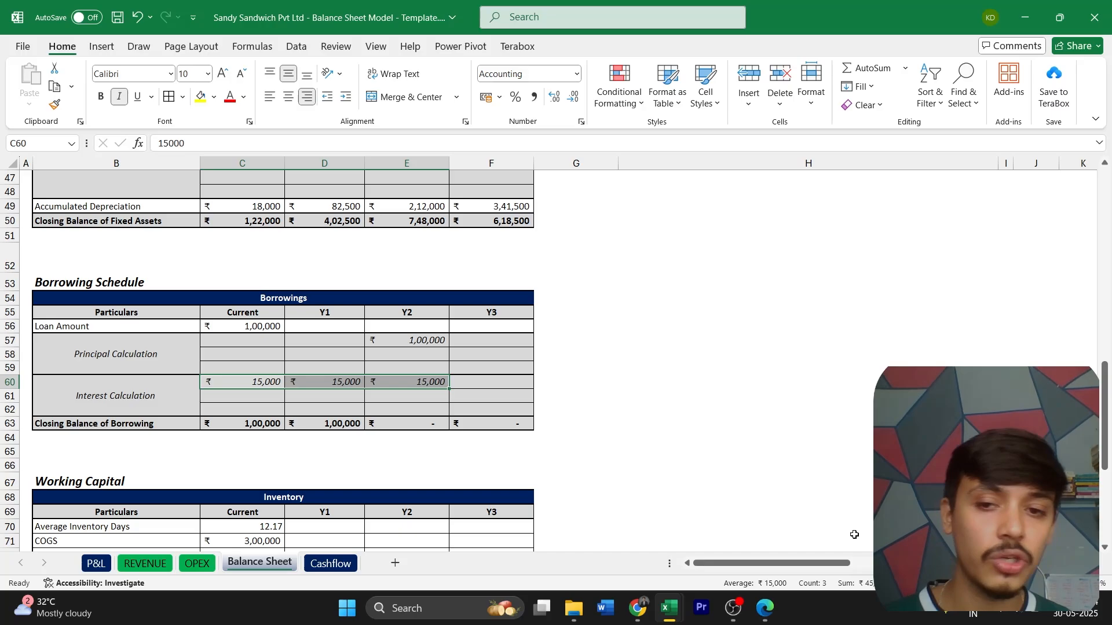
pyautogui.click(638, 608)
pyautogui.click(187, 380)
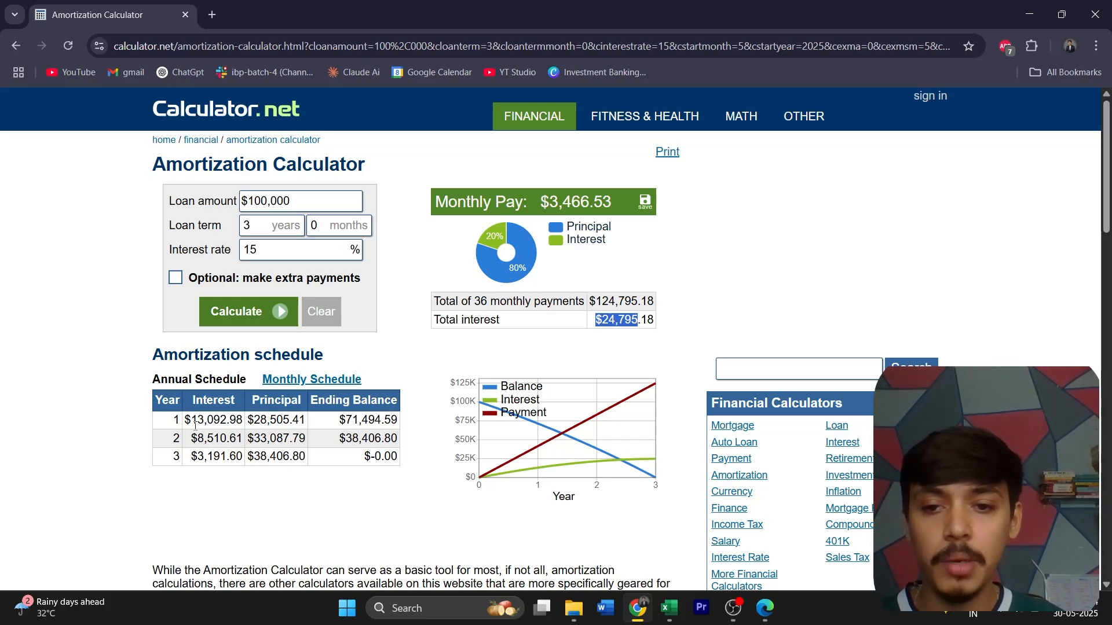
# - Switch to the workbook and enter 1,00,000 as the Y1 Loan Amount in D56 of the Borrowing Schedule
pyautogui.hotkey('alt', 'Tab')
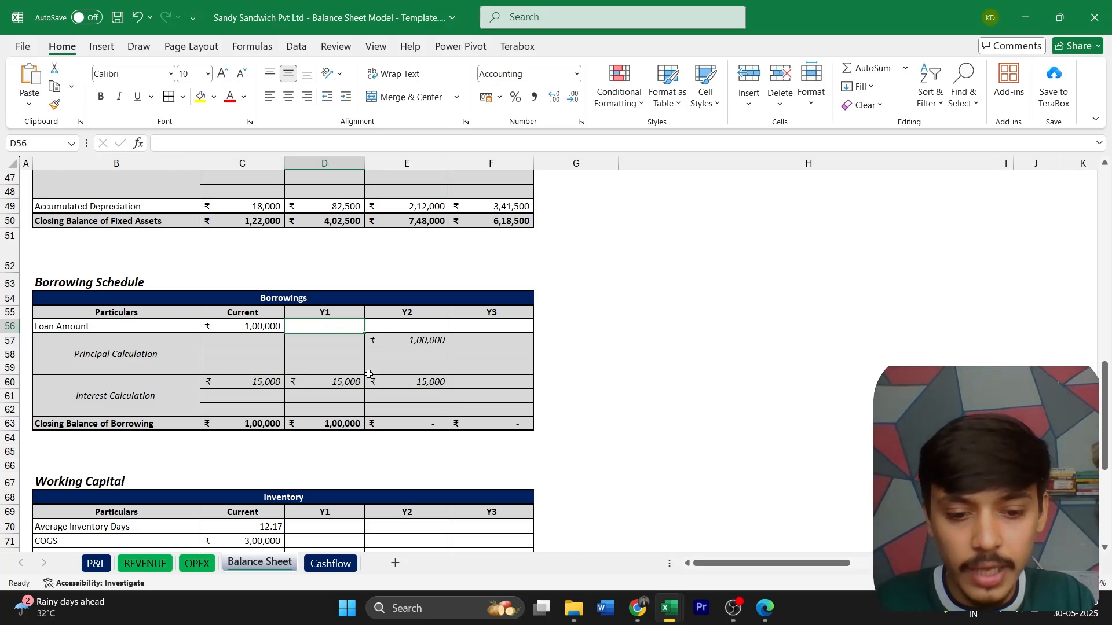
pyautogui.write('1,00,000')
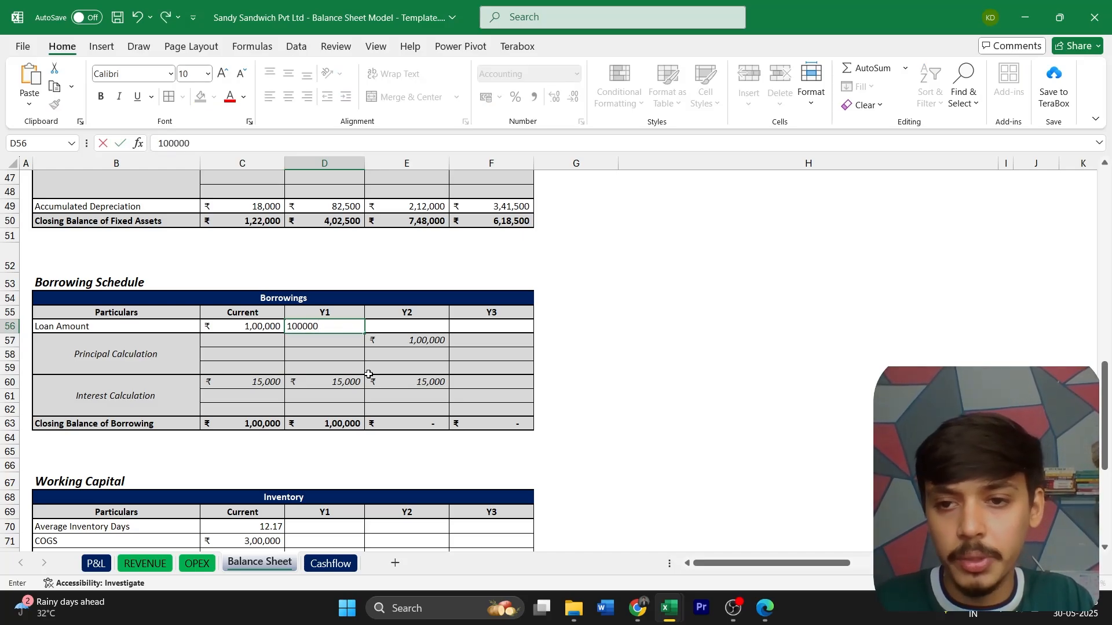
pyautogui.press('Return')
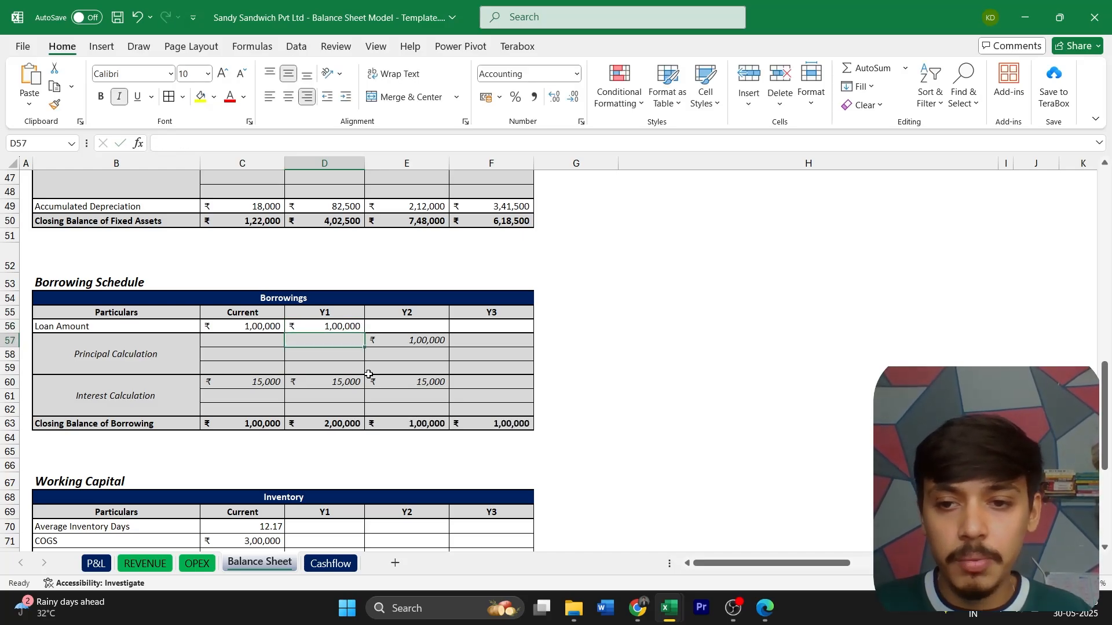
# - Examine year 1 interest and principal in the amortization calculator alongside the principal rows C57:F59 of the workbook's Borrowing Schedule
pyautogui.hotkey('alt', 'Tab')
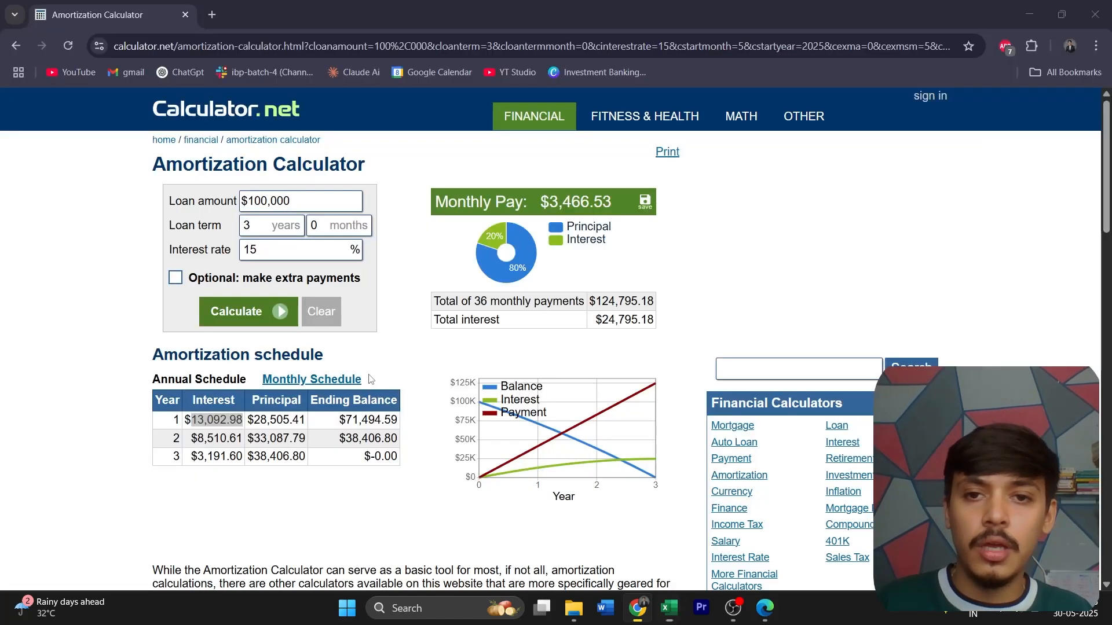
pyautogui.doubleClick(217, 420)
pyautogui.moveTo(255, 421); pyautogui.dragTo(301, 421)
pyautogui.hotkey('alt', 'Tab')
pyautogui.moveTo(206, 343); pyautogui.dragTo(489, 341)
pyautogui.moveTo(262, 353); pyautogui.dragTo(491, 353)
pyautogui.moveTo(260, 362)
pyautogui.mouseDown()
pyautogui.moveTo(373, 369)
pyautogui.moveTo(280, 345)
pyautogui.moveTo(281, 365)
pyautogui.mouseUp()
pyautogui.hotkey('ctrl', 'z')
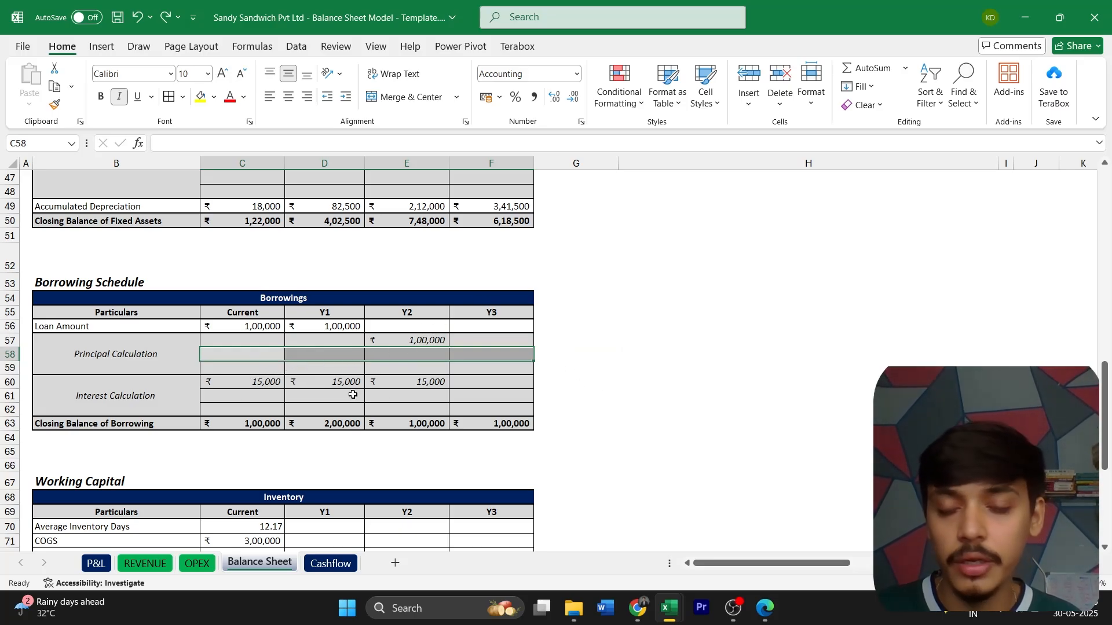
# - Enter the calculator's year 1 principal, 28,505.41, as the second loan's Y1 principal in D58 of the Borrowing Schedule
pyautogui.click(300, 356)
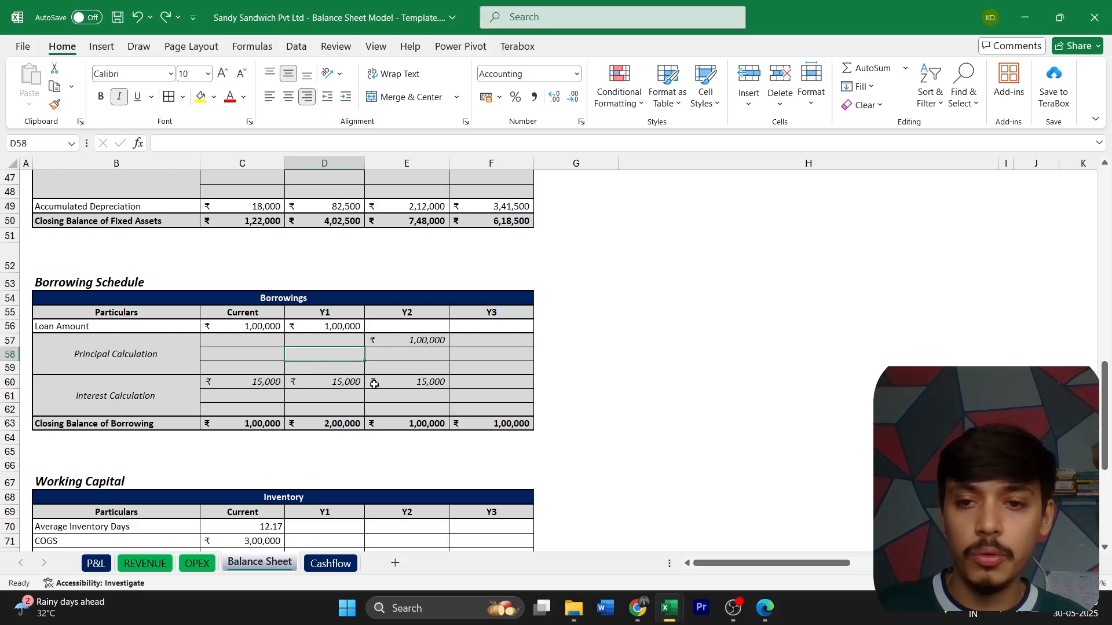
pyautogui.hotkey('alt', 'Tab')
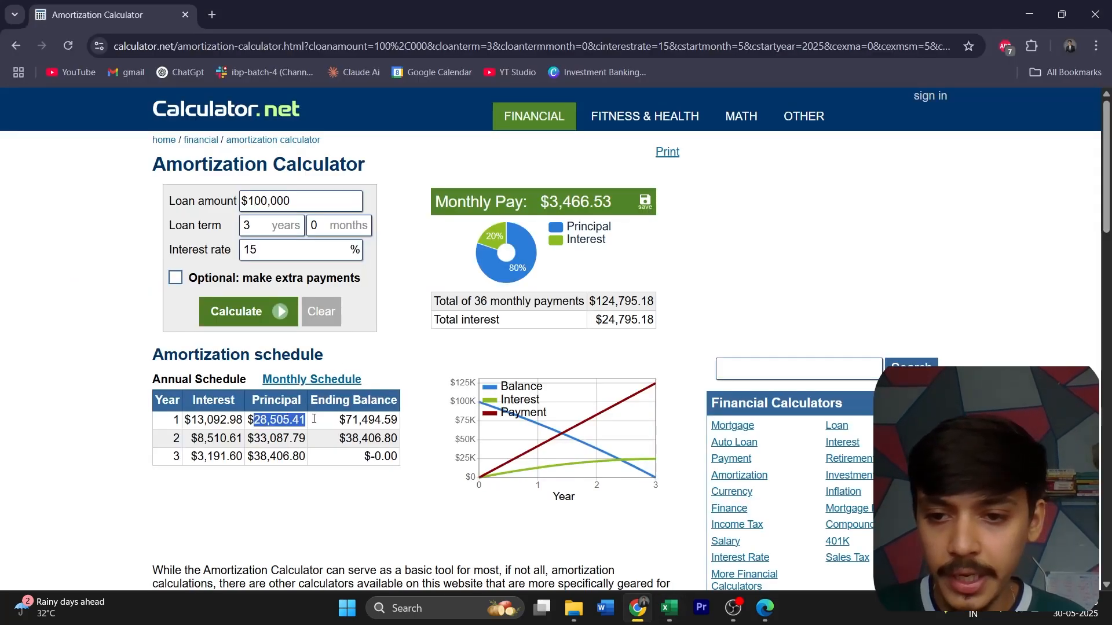
pyautogui.hotkey('alt', 'Tab')
pyautogui.write('28,50')
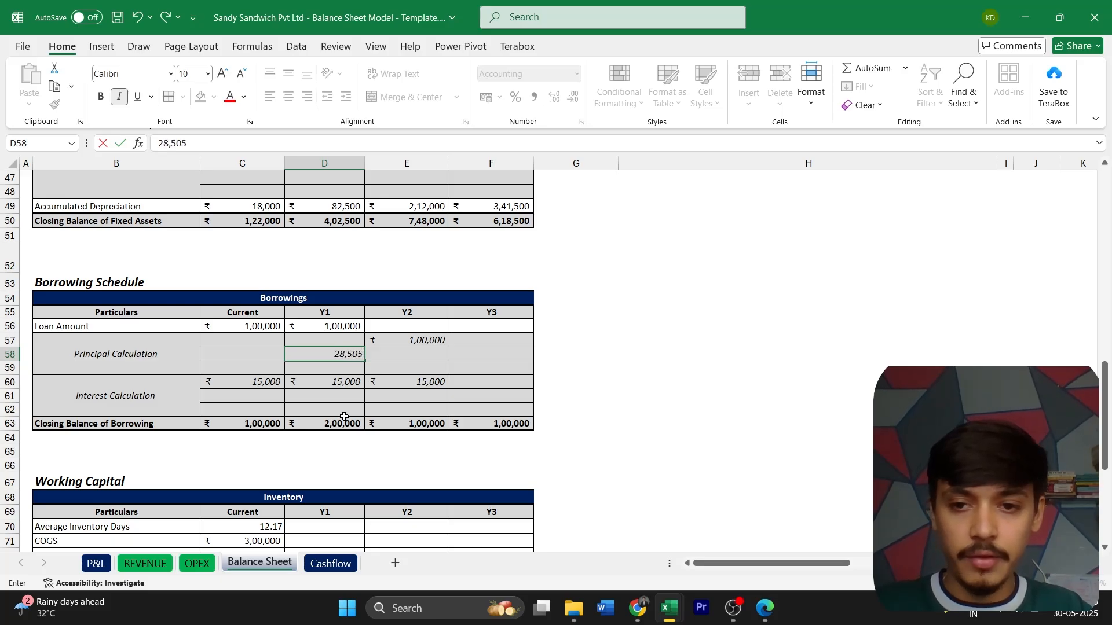
pyautogui.hotkey('alt', 'Tab')
pyautogui.hotkey('alt', 'Tab')
pyautogui.write('5.41')
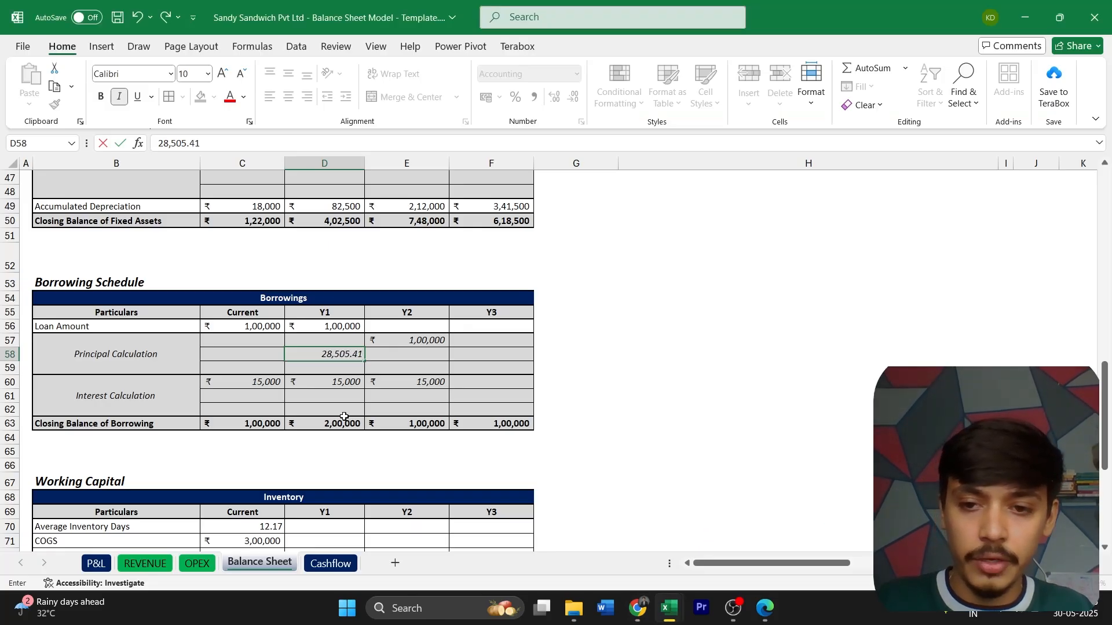
pyautogui.press('Return')
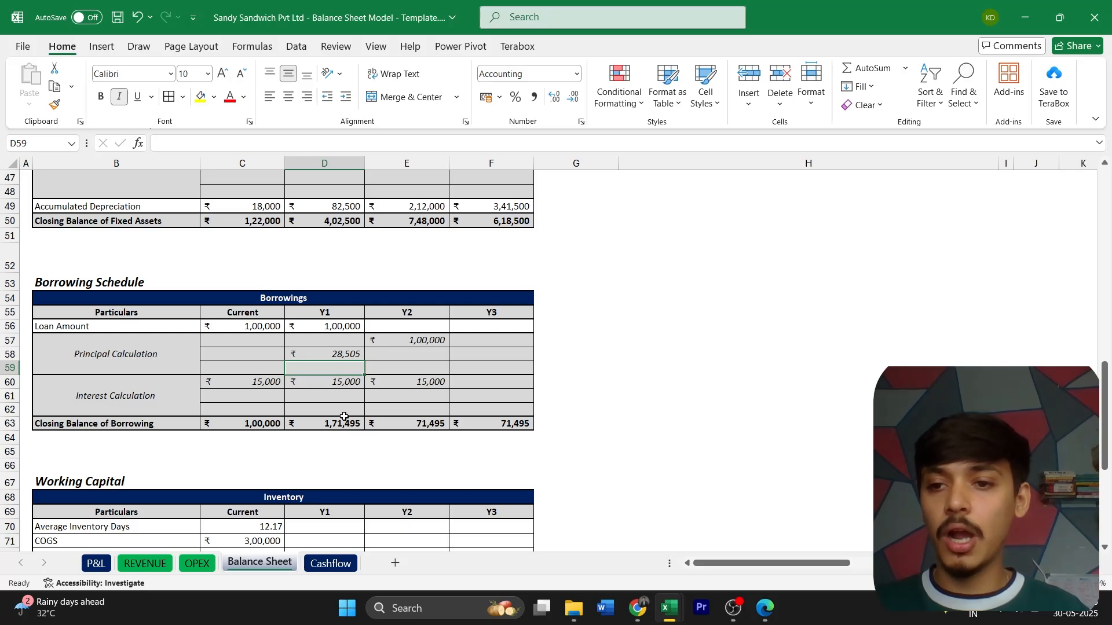
# - Check the calculator's year 1 interest and enter 13,092.5 as the second loan's Y1 interest in D61
pyautogui.hotkey('alt', 'Tab')
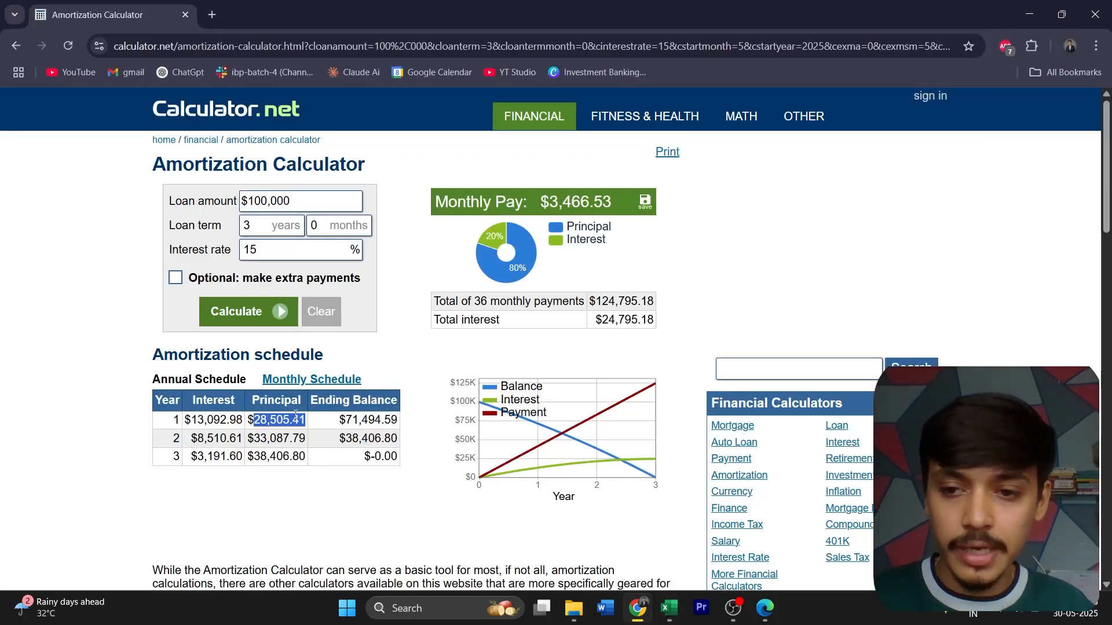
pyautogui.hotkey('alt', 'Tab')
pyautogui.press('Down')
pyautogui.press('Down')
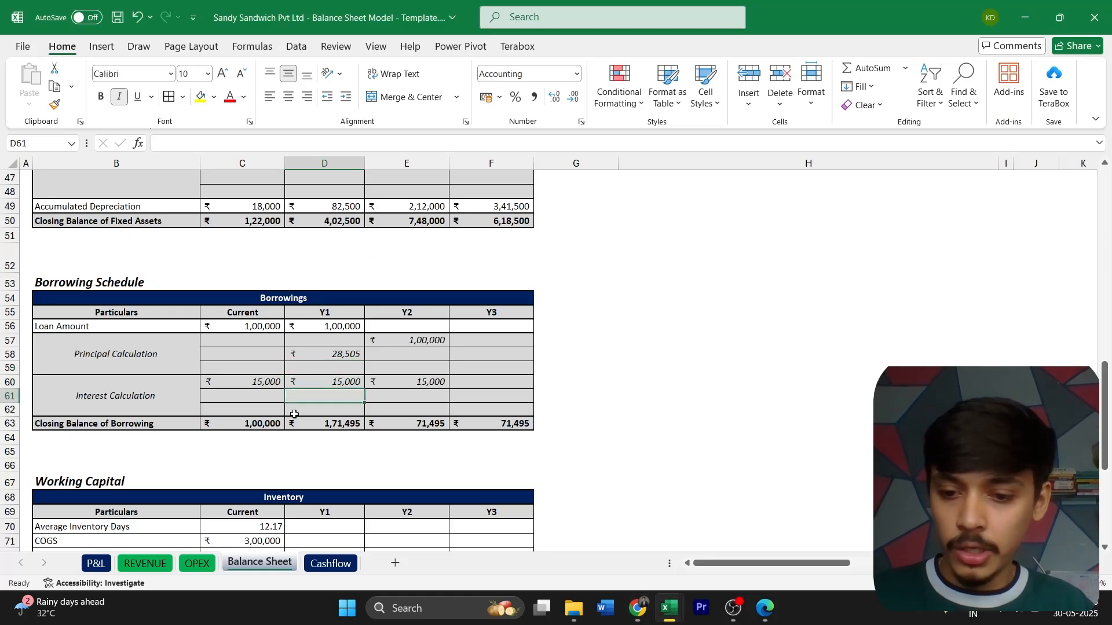
pyautogui.write('13.0')
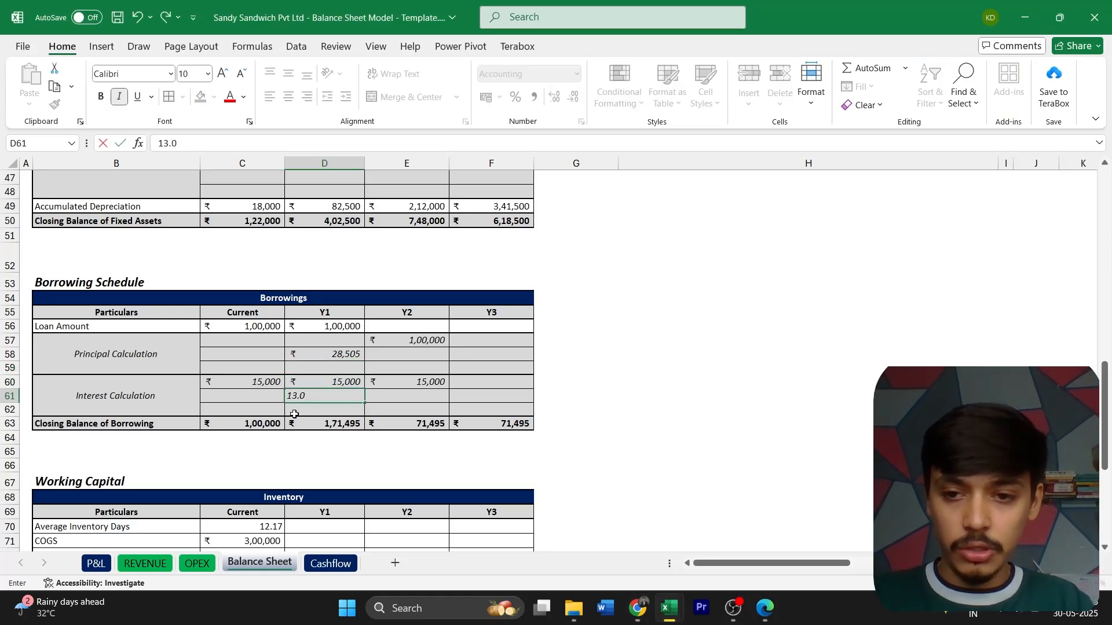
pyautogui.press('BackSpace')
pyautogui.press('BackSpace')
pyautogui.write(',092')
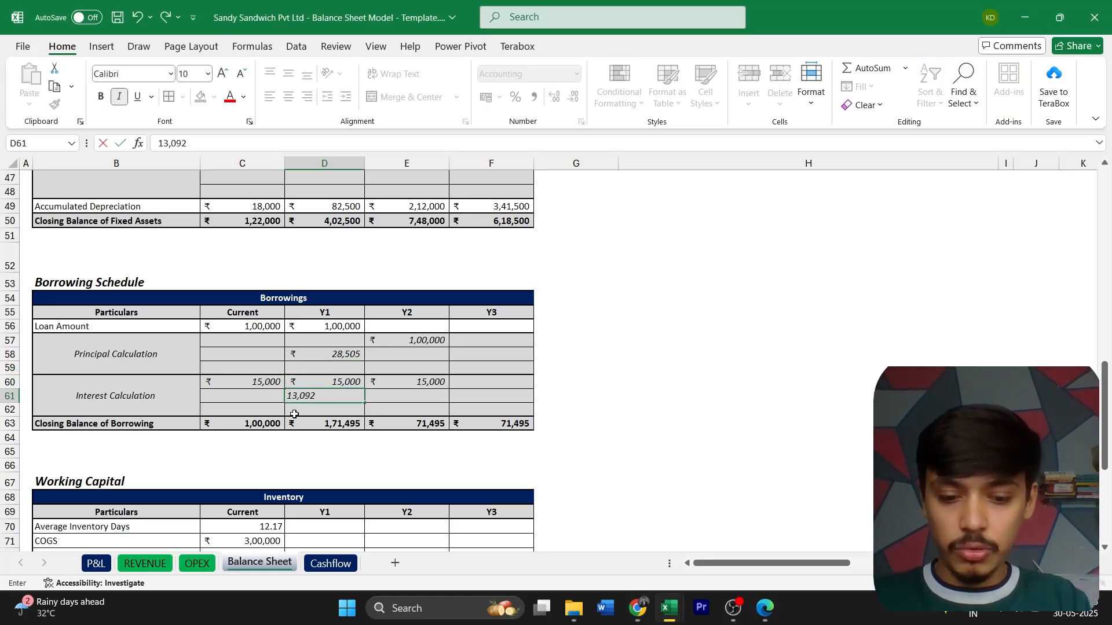
pyautogui.write('.5')
pyautogui.press('Return')
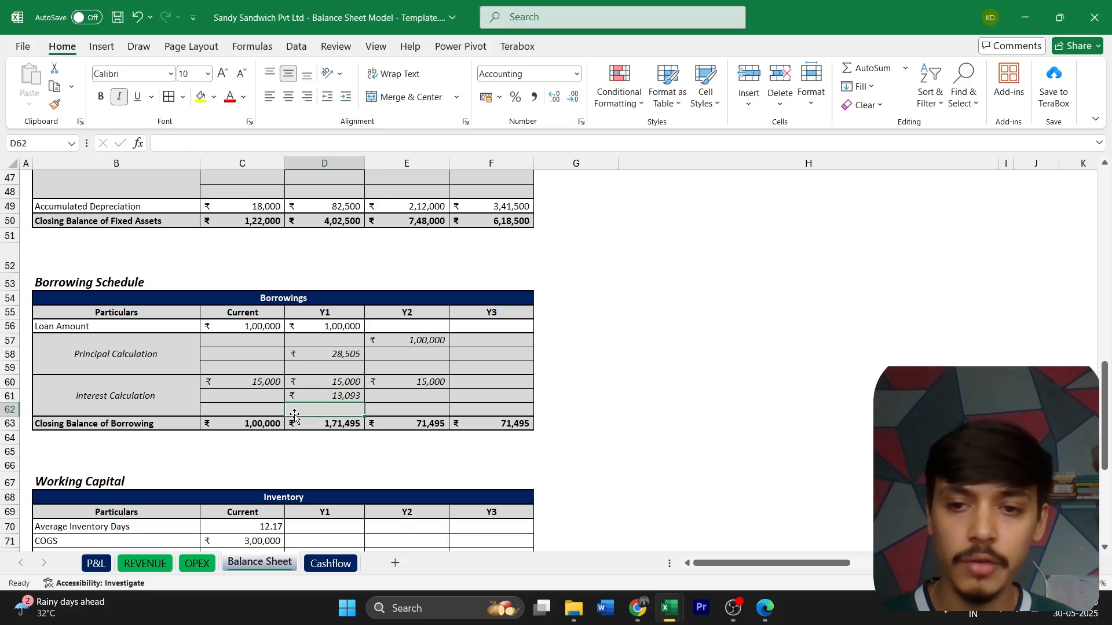
# - Fill in the second loan's Y2 and Y3 principal in E58:F58 and interest in E61:F61 from the calculator, and check the principal's sum
pyautogui.hotkey('alt', 'Tab')
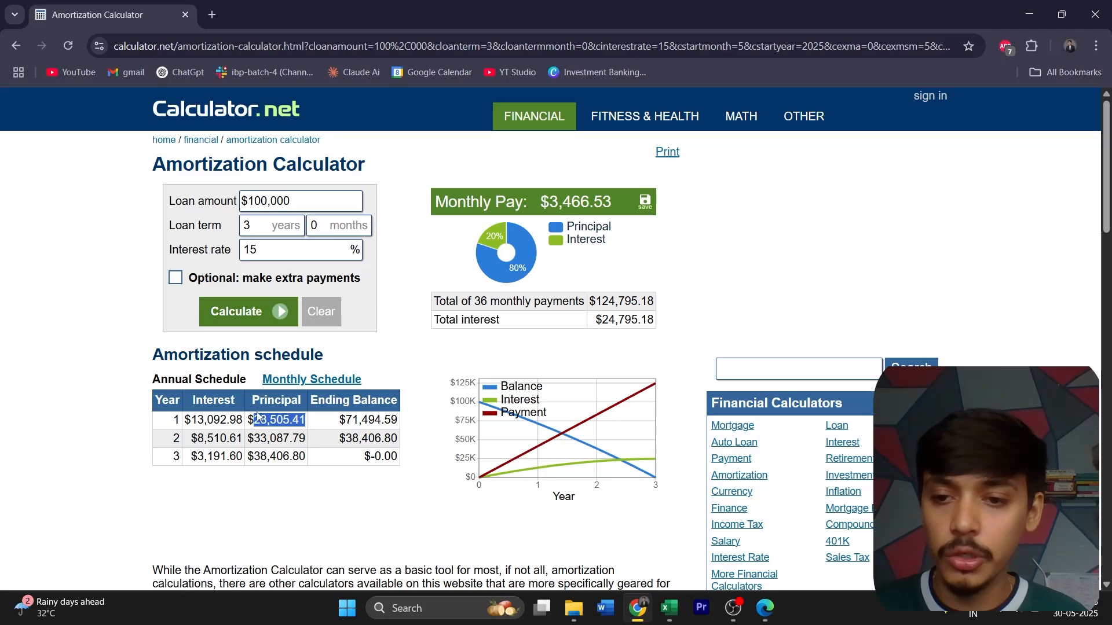
pyautogui.moveTo(199, 438); pyautogui.dragTo(235, 438)
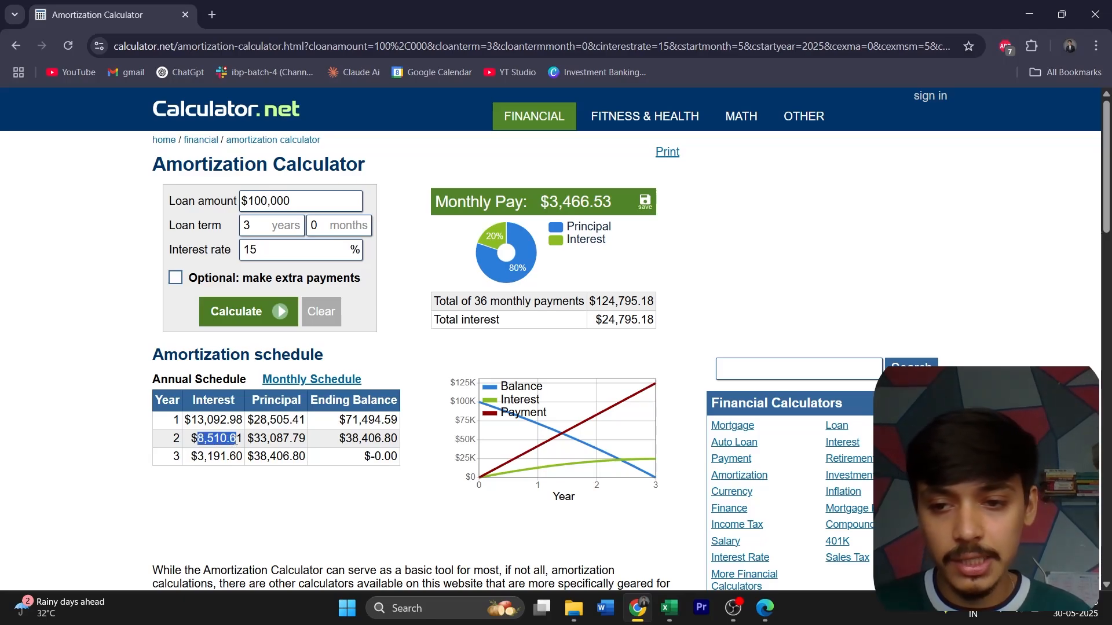
pyautogui.hotkey('alt', 'Tab')
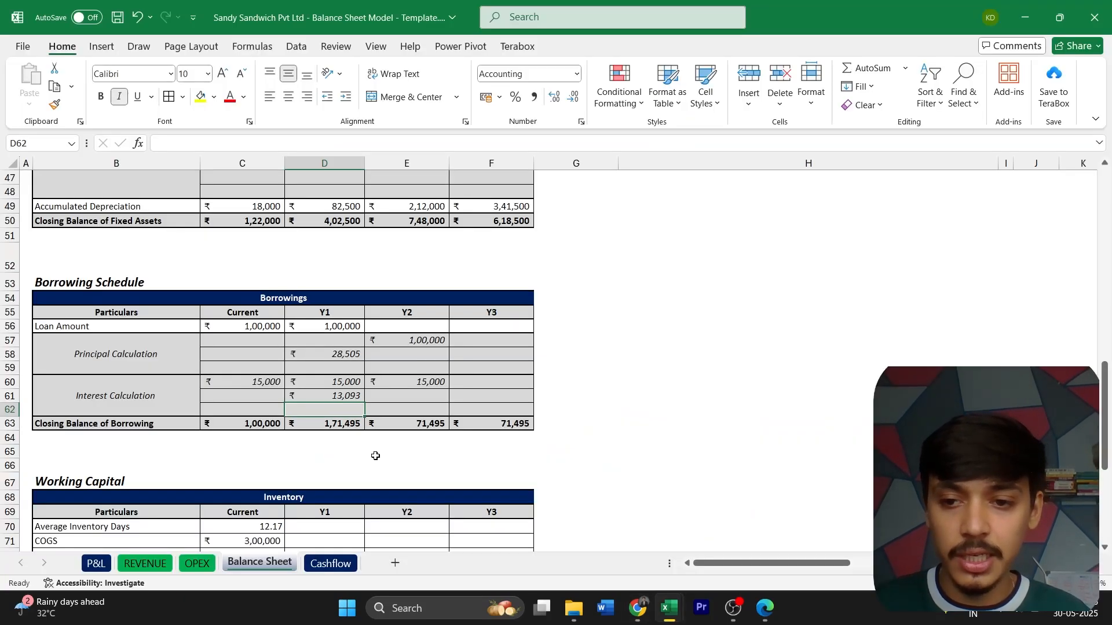
pyautogui.hotkey('alt', 'Tab')
pyautogui.moveTo(253, 438); pyautogui.dragTo(304, 442)
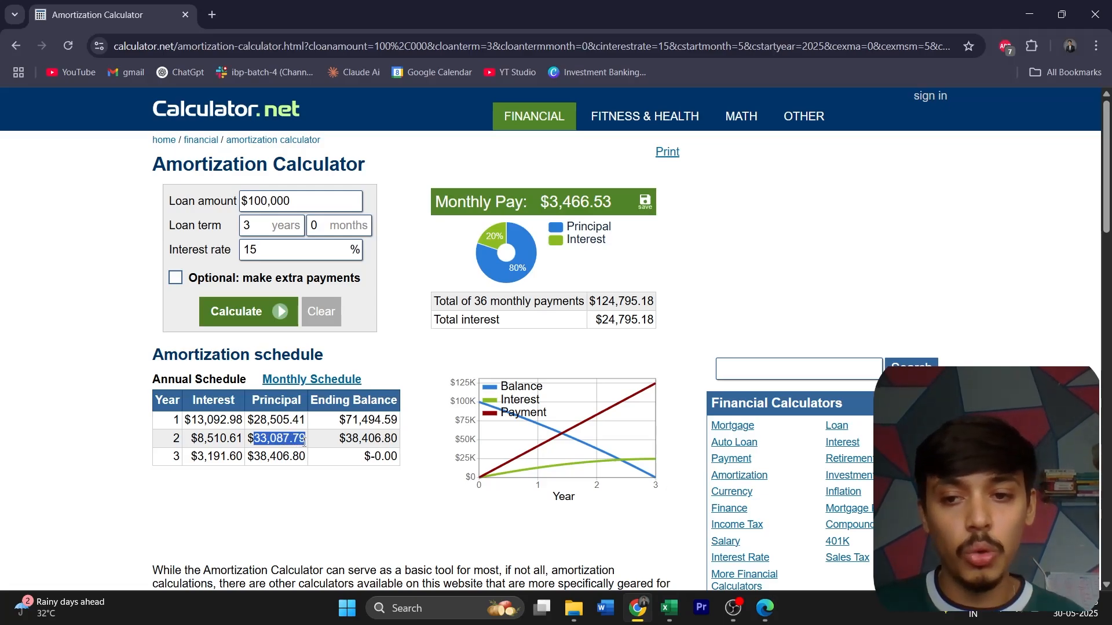
pyautogui.moveTo(248, 419); pyautogui.dragTo(296, 452)
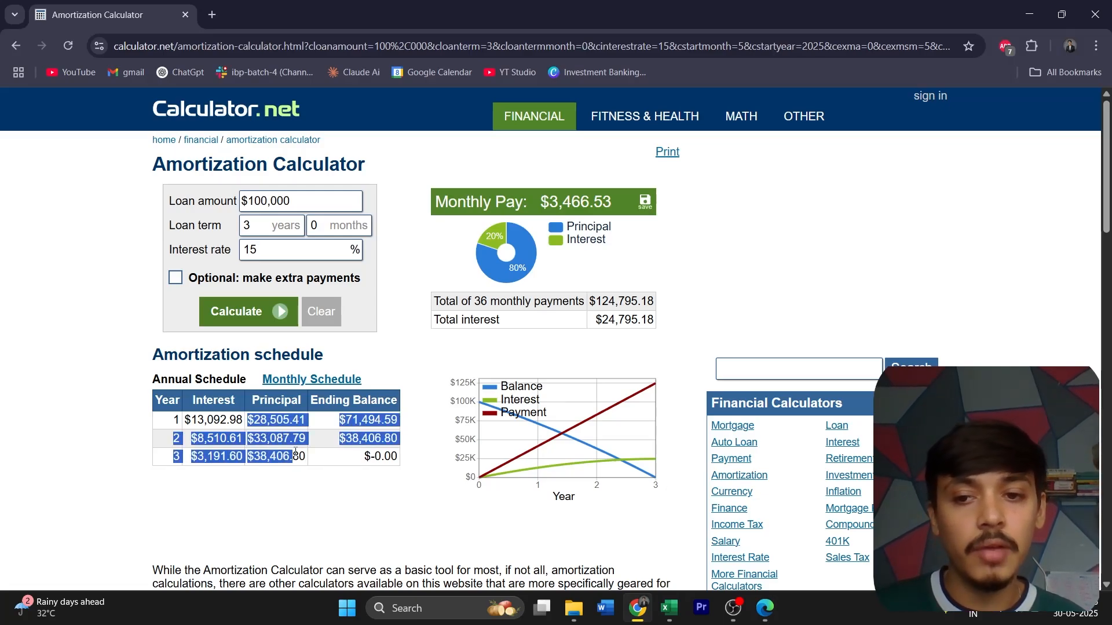
pyautogui.click(301, 461)
pyautogui.hotkey('alt', 'Tab')
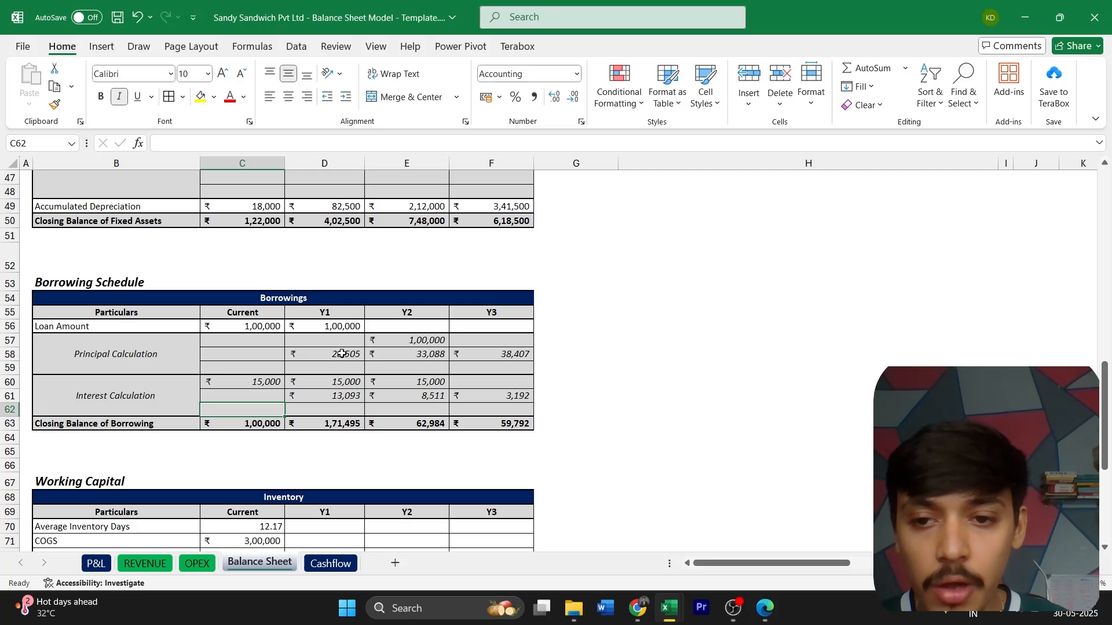
pyautogui.moveTo(337, 353); pyautogui.dragTo(483, 352)
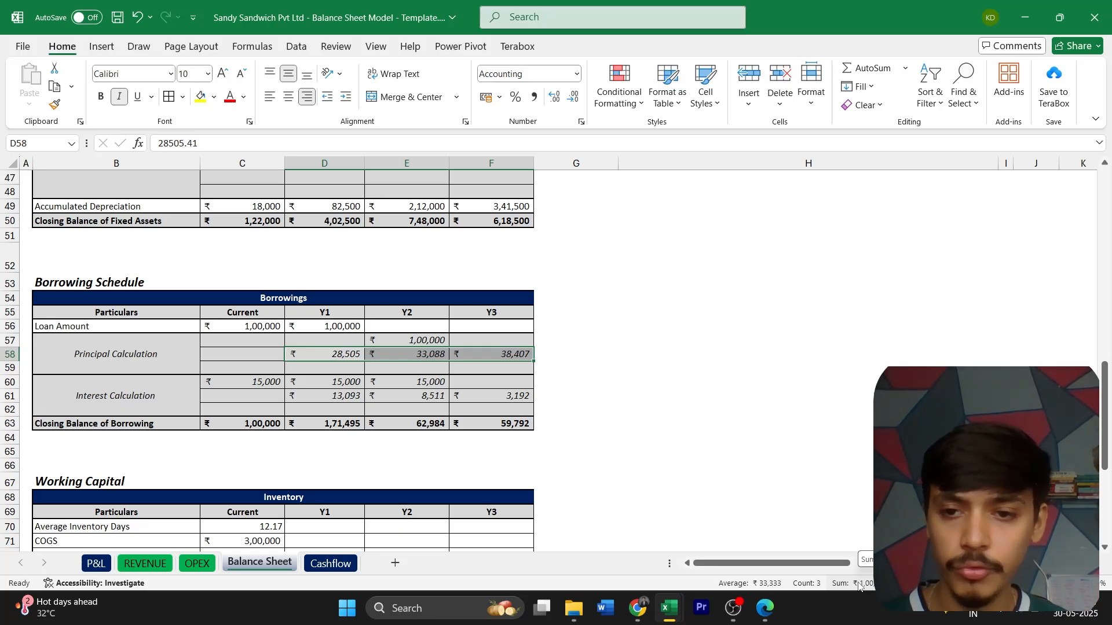
# - Rewrite the Y1 Closing Balance of Borrowing in D63 as =C63+D56-D58
pyautogui.click(333, 423)
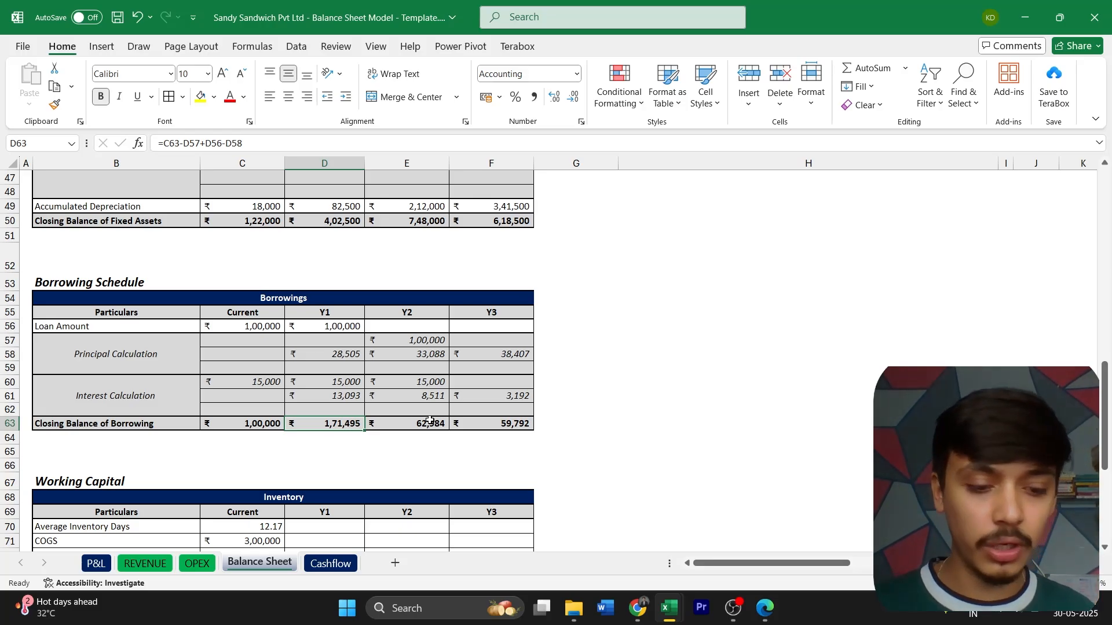
pyautogui.write('=')
pyautogui.press('Left')
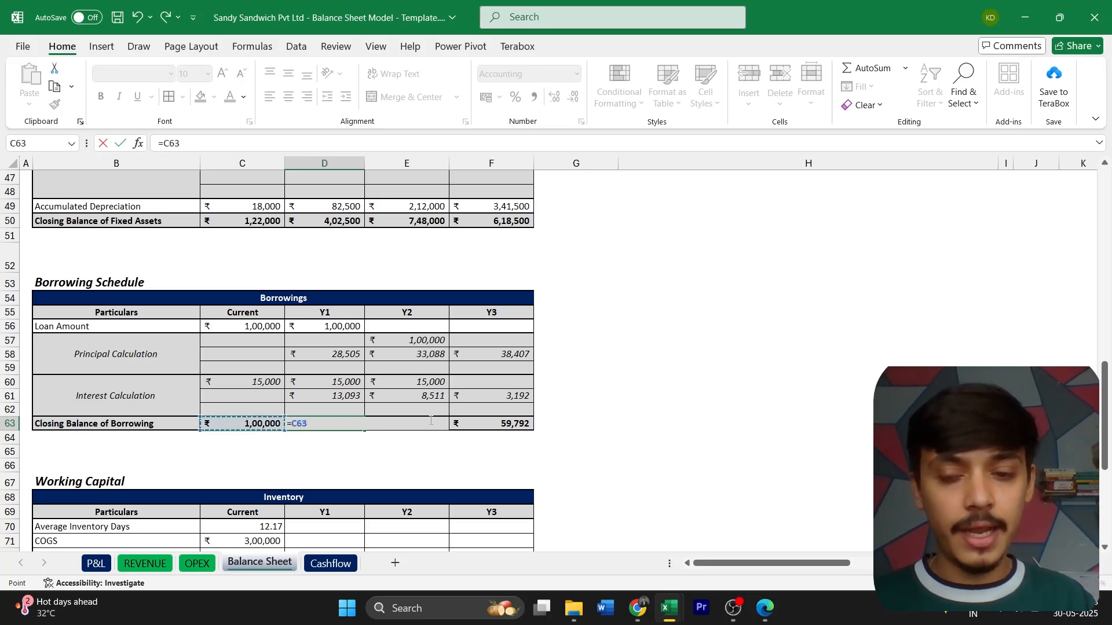
pyautogui.write('+')
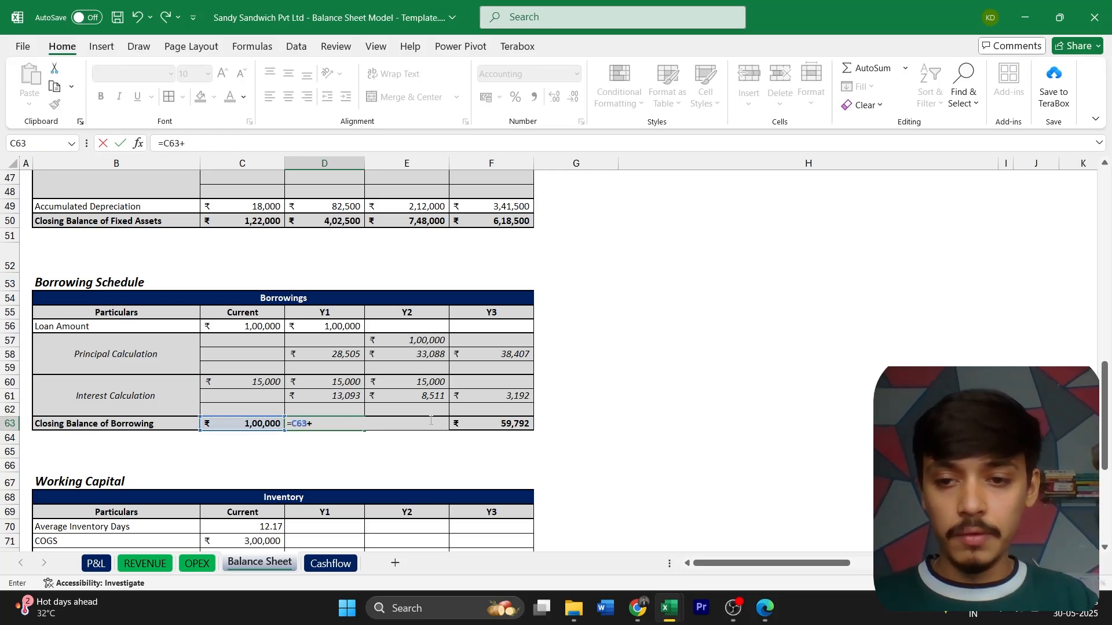
pyautogui.click(339, 327)
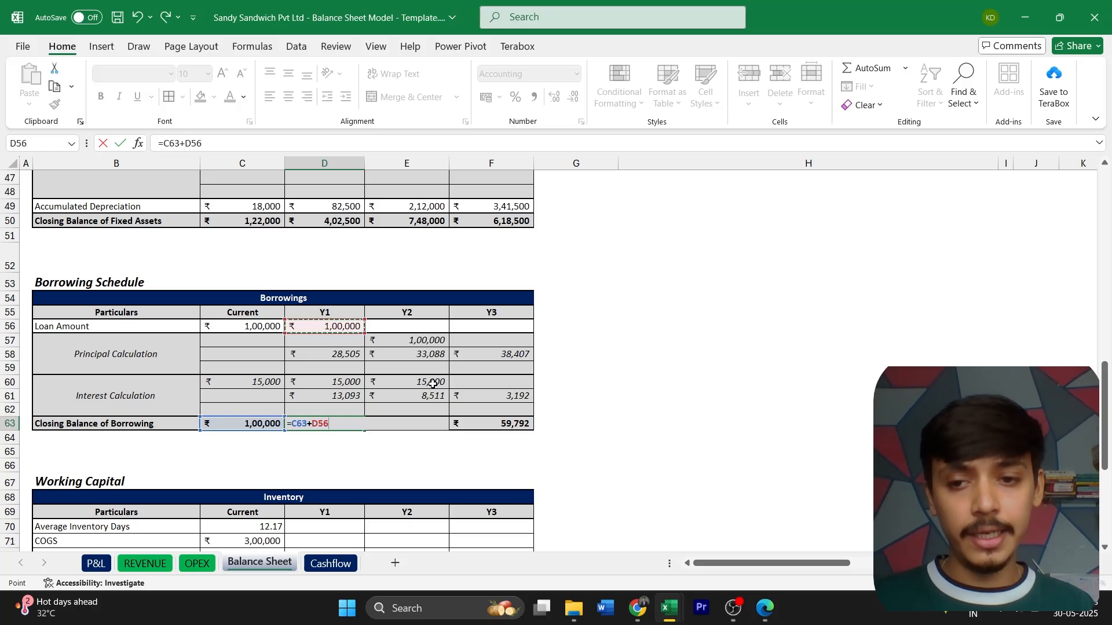
pyautogui.write('-')
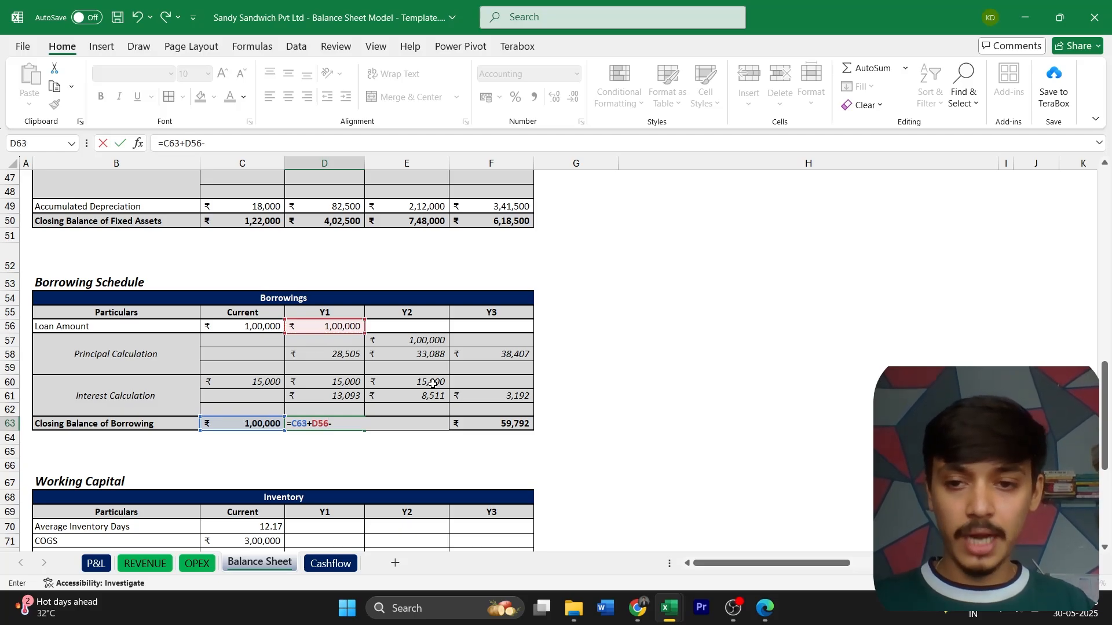
pyautogui.click(354, 357)
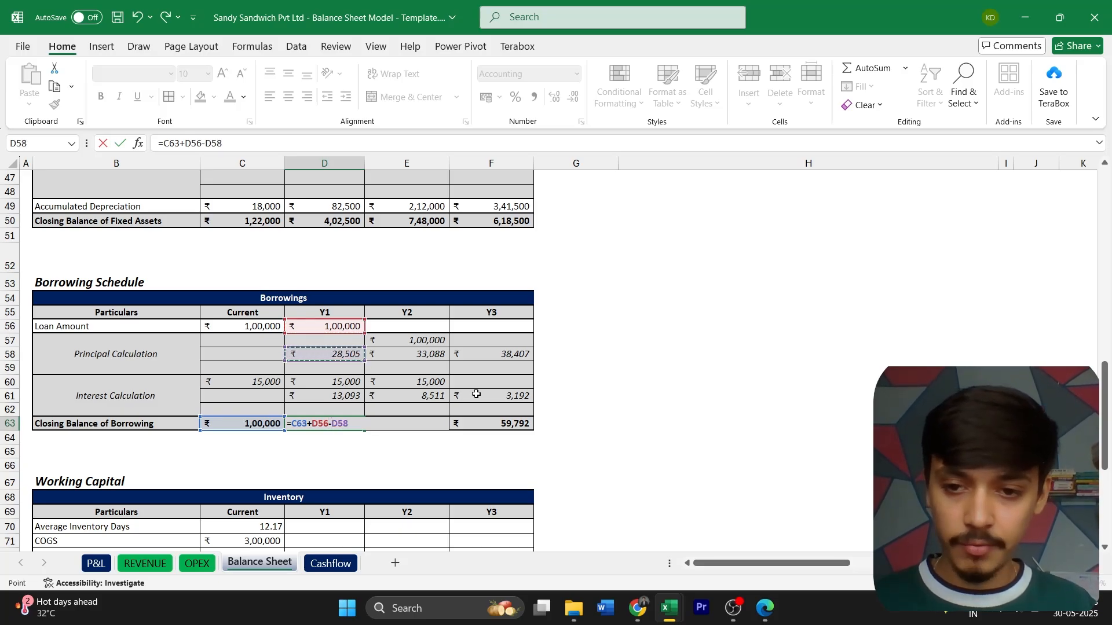
pyautogui.press('Return')
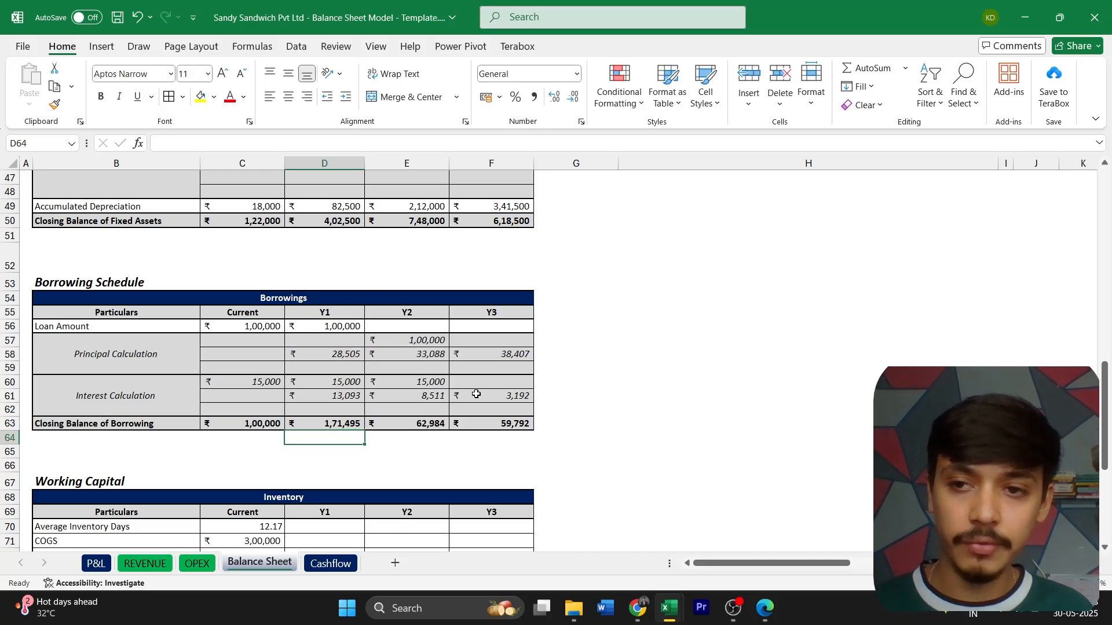
# - Enter 2,00,000 as the Y2 Loan Amount in E56 of the Borrowing Schedule
pyautogui.press('Right')
pyautogui.press('Up')
pyautogui.press('Up')
pyautogui.press('Up')
pyautogui.press('Up')
pyautogui.press('Up')
pyautogui.press('Up')
pyautogui.press('Up')
pyautogui.press('Up')
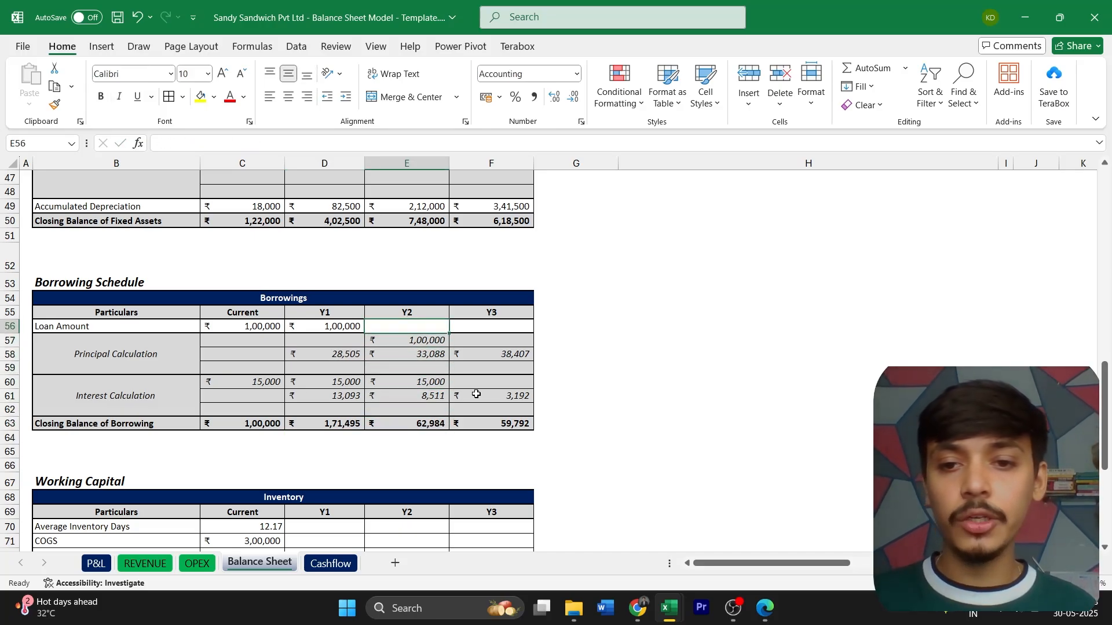
pyautogui.write('2,00,00')
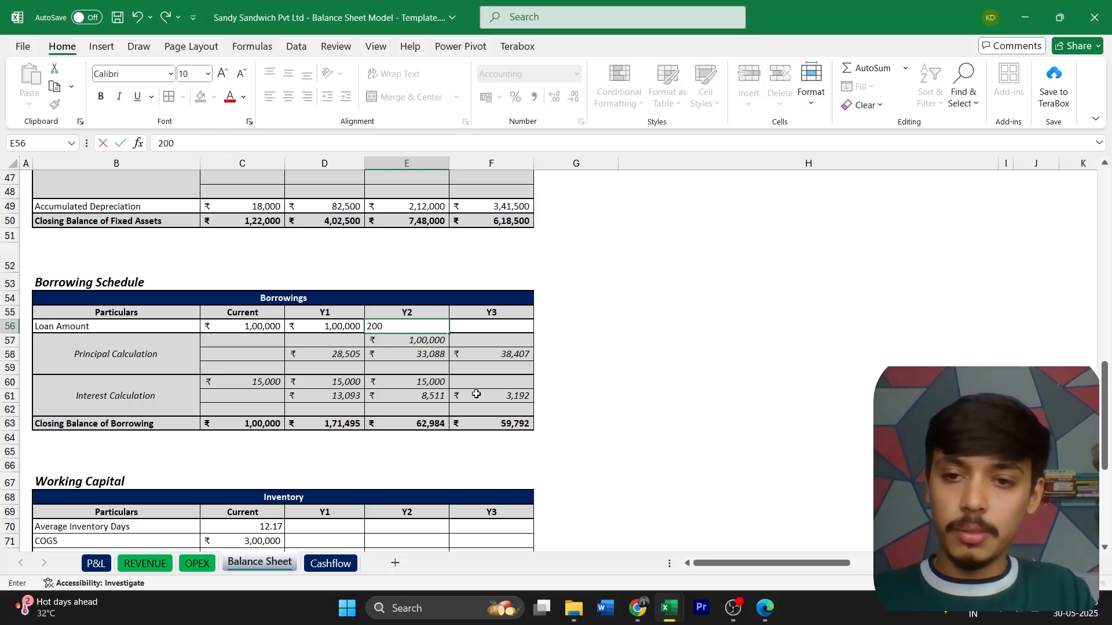
pyautogui.write('000')
pyautogui.press('Return')
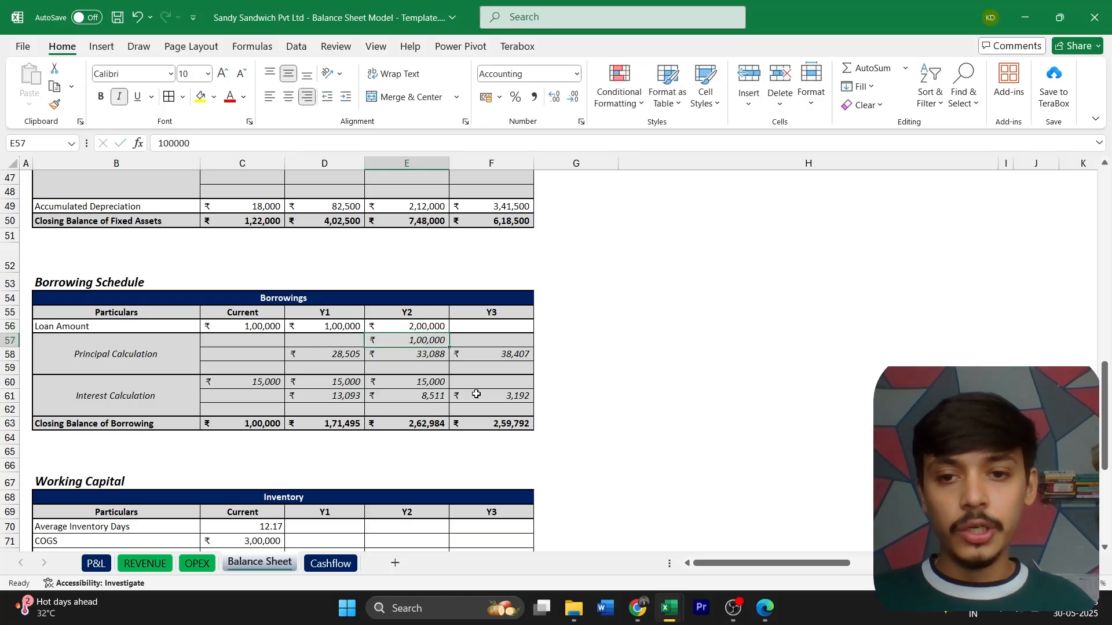
# - Switch to the amortization calculator in the browser, recalculate with a loan amount of 200,000, and examine the year 1 and 2 interest
pyautogui.hotkey('alt', 'Tab')
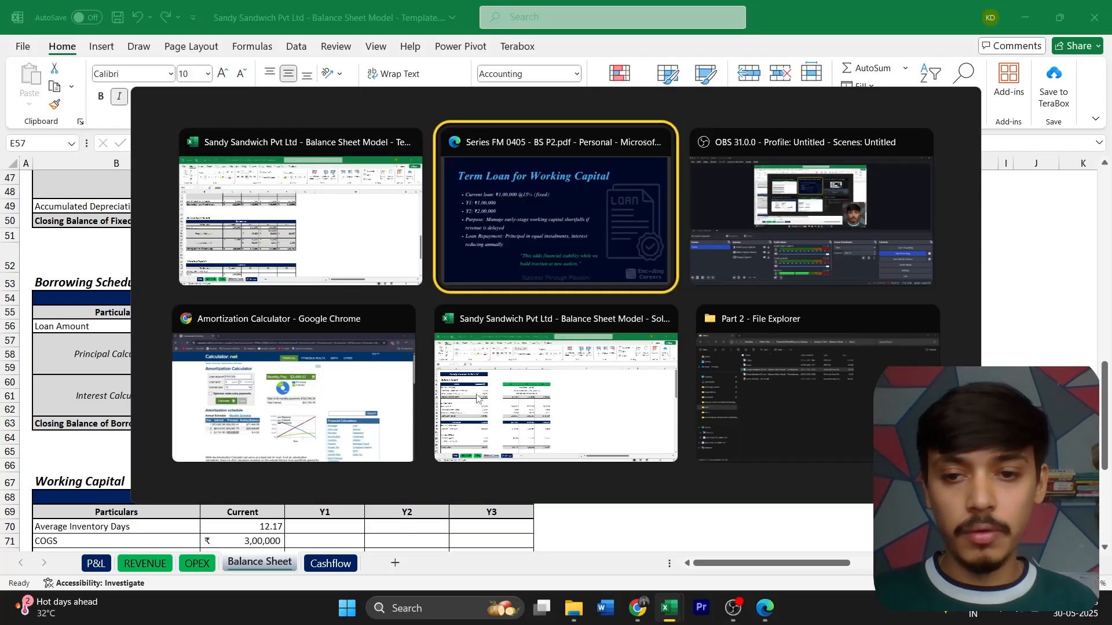
pyautogui.press('Tab')
pyautogui.press('Tab')
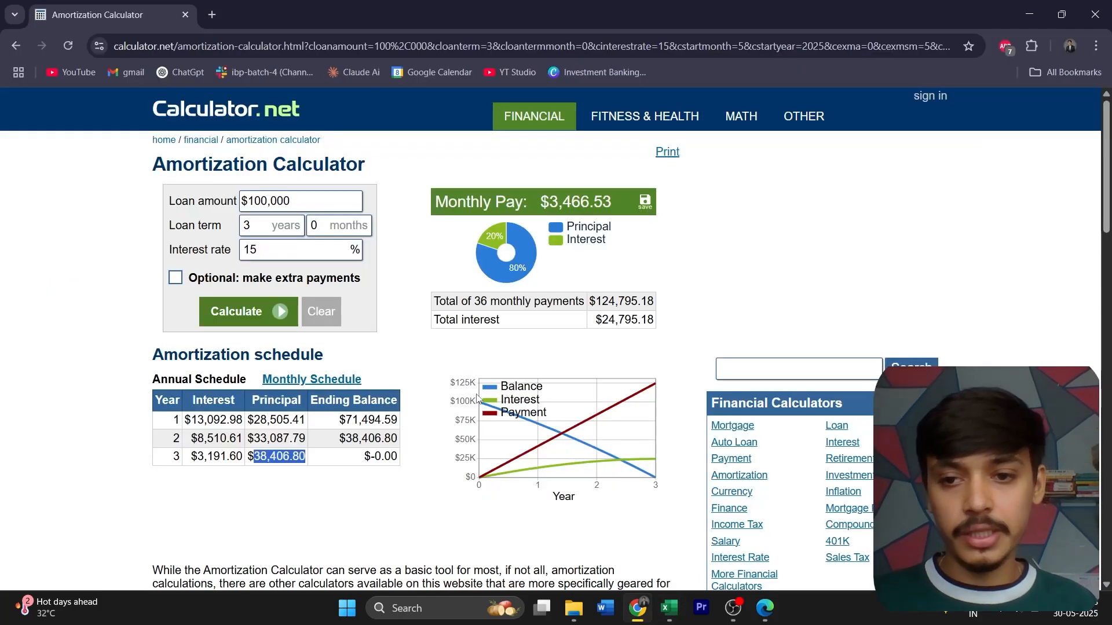
pyautogui.click(256, 208)
pyautogui.press('BackSpace')
pyautogui.write('2')
pyautogui.press('Return')
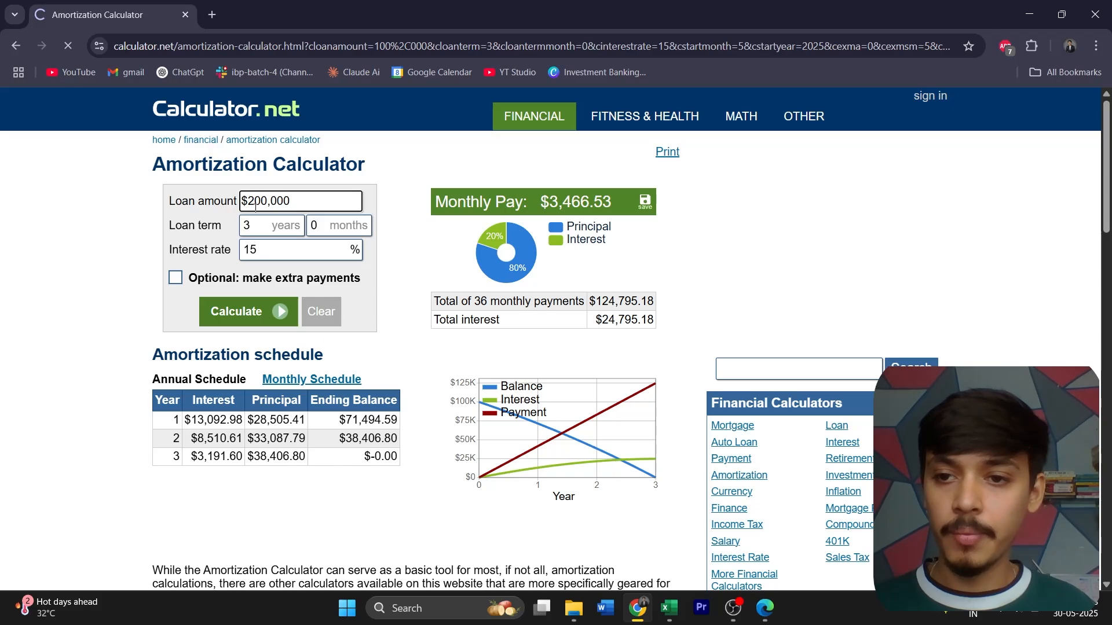
pyautogui.scroll(-1, 229, 355)
pyautogui.scroll(2, 229, 355)
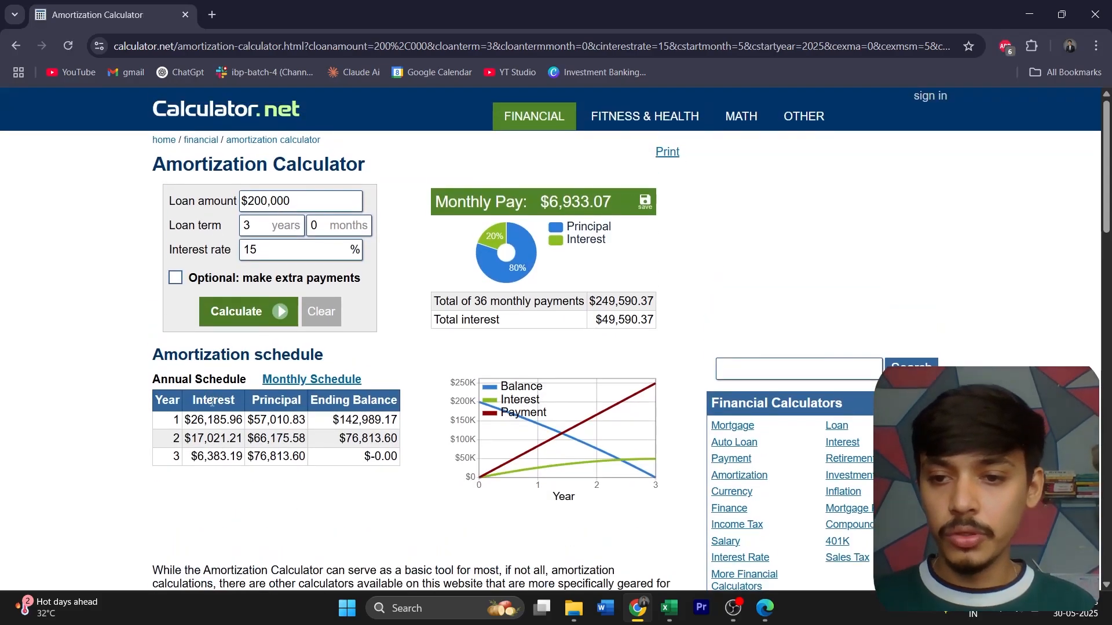
pyautogui.moveTo(194, 419); pyautogui.dragTo(243, 419)
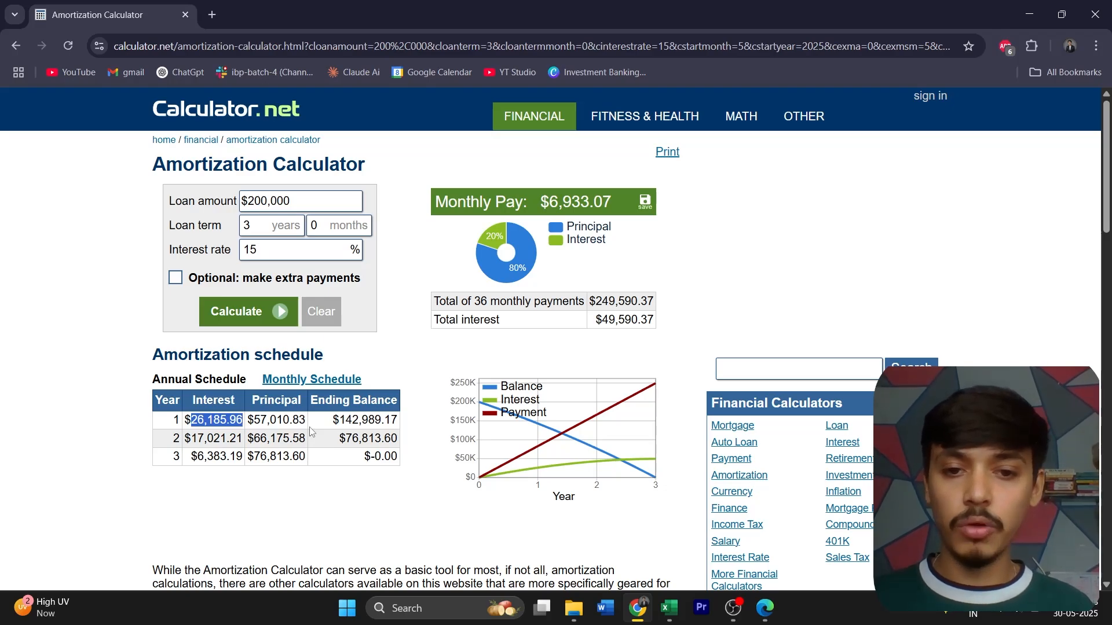
pyautogui.doubleClick(219, 438)
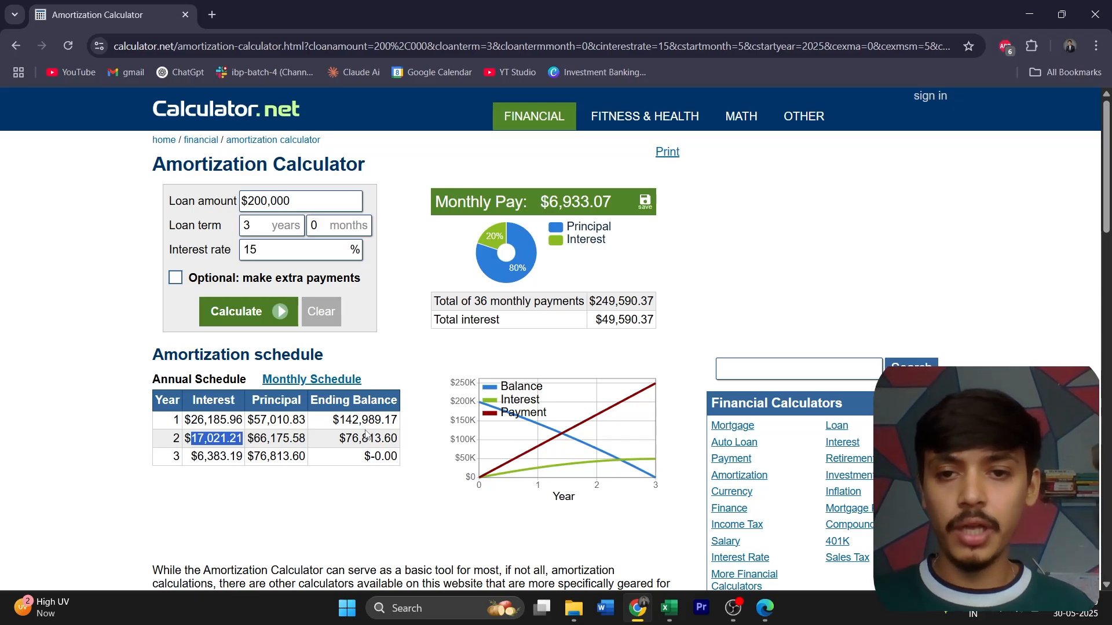
# - Return to the Excel workbook and enter =D63+E56-E57-E58-E59 as the Y2 Closing Balance of Borrowing in E63
pyautogui.hotkey('alt', 'Tab')
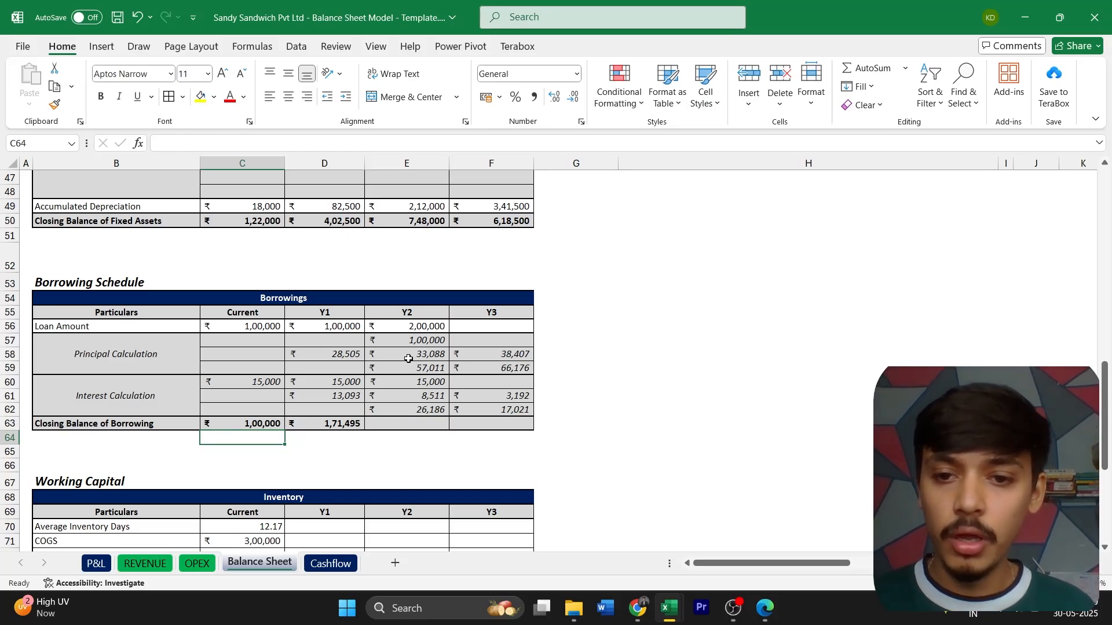
pyautogui.press('Up')
pyautogui.press('Right')
pyautogui.press('Right')
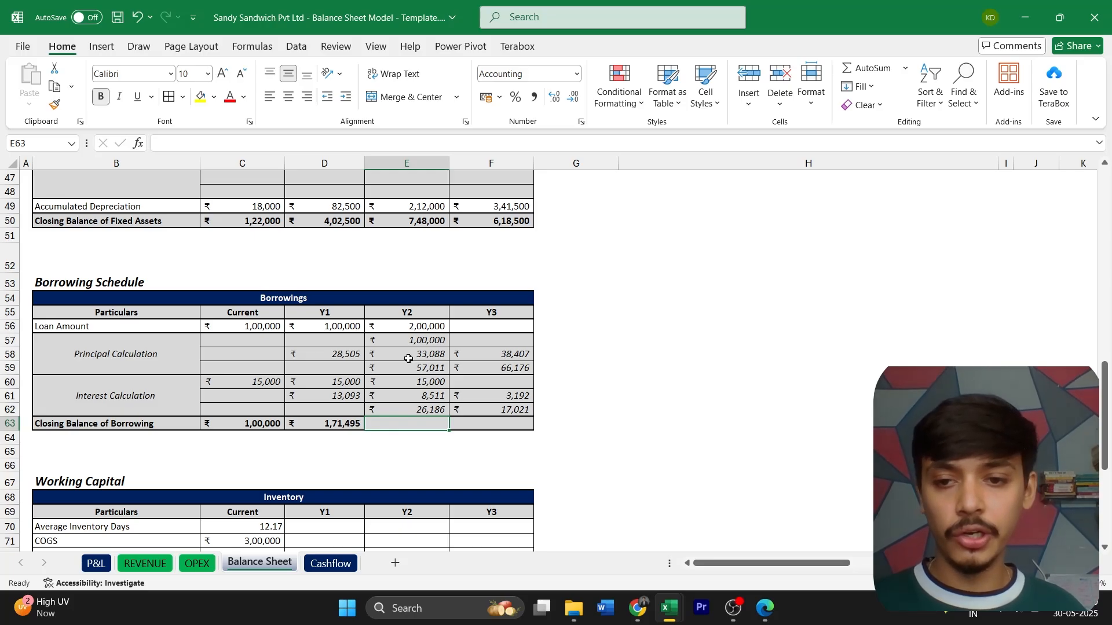
pyautogui.write('=')
pyautogui.press('Left')
pyautogui.press('Left')
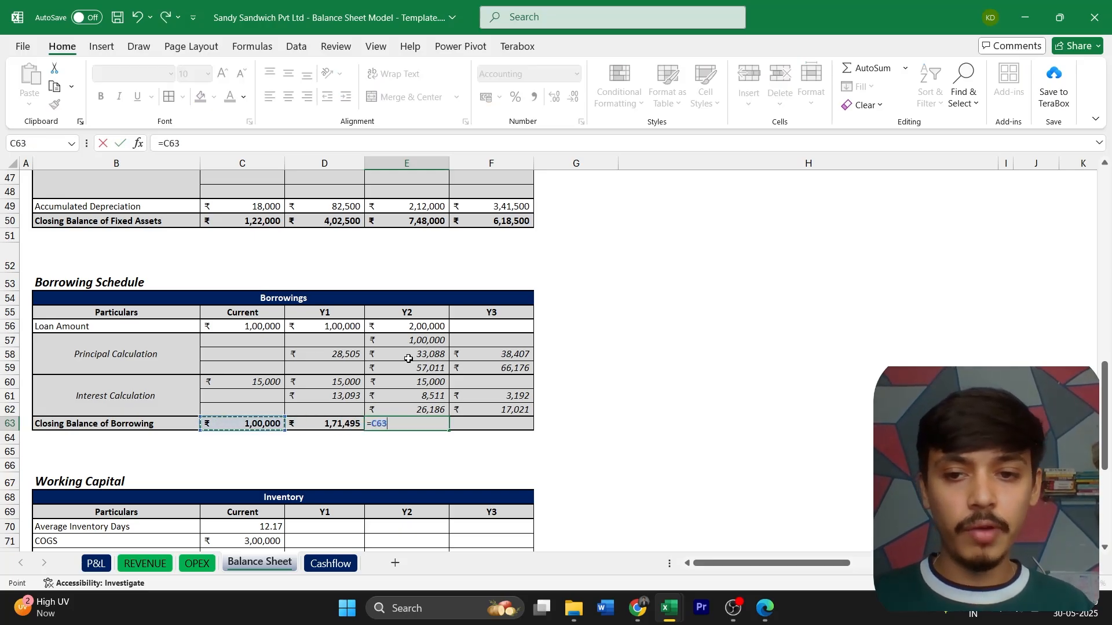
pyautogui.press('Right')
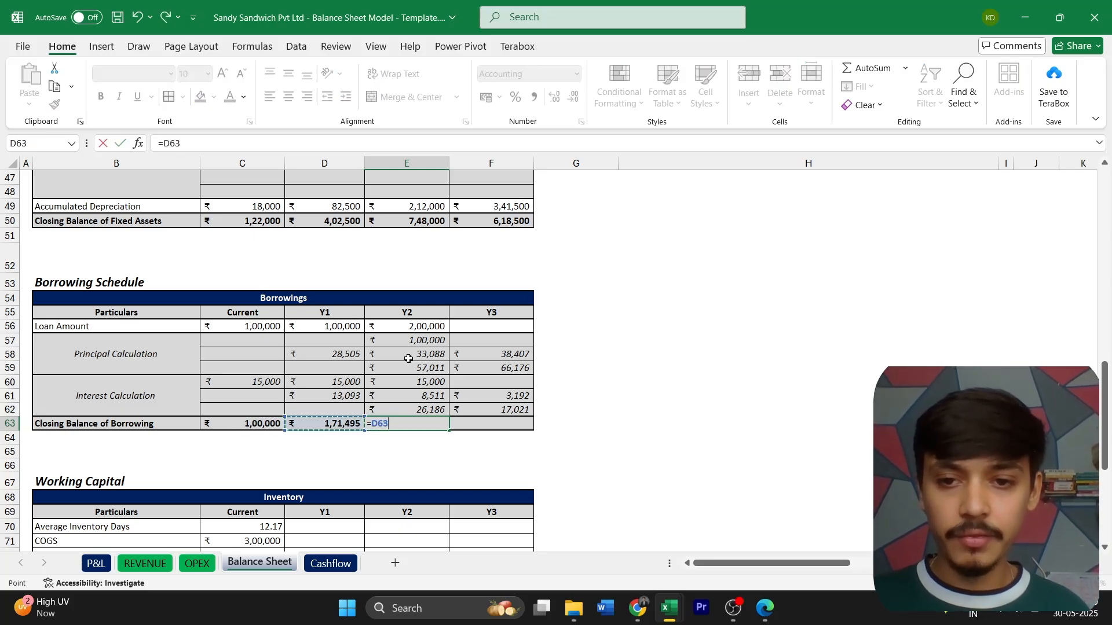
pyautogui.write('+')
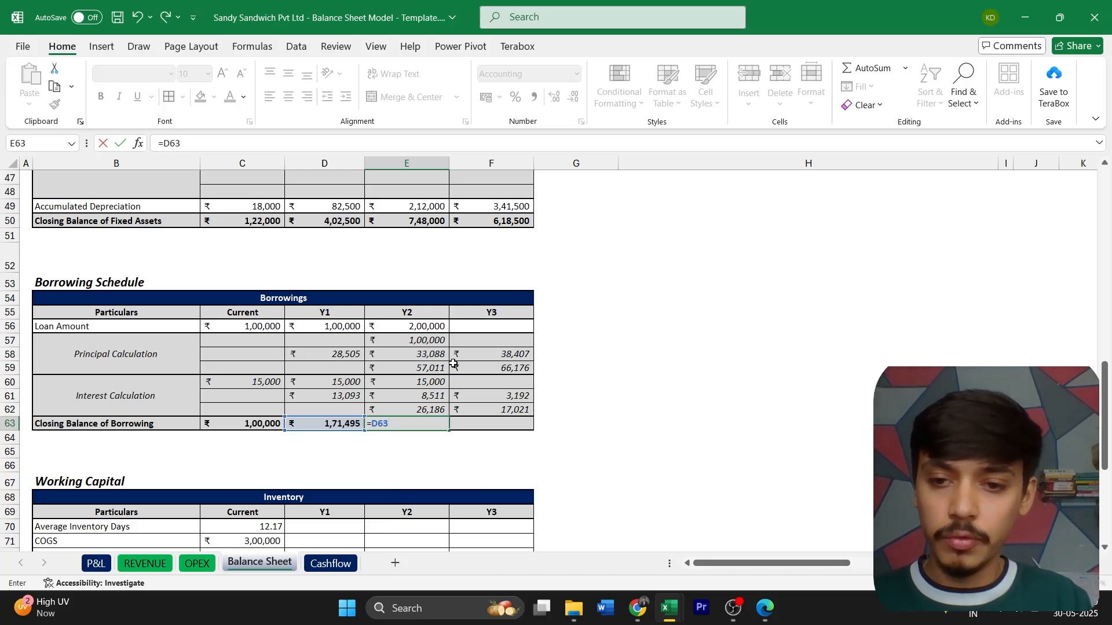
pyautogui.write('+')
pyautogui.click(427, 325)
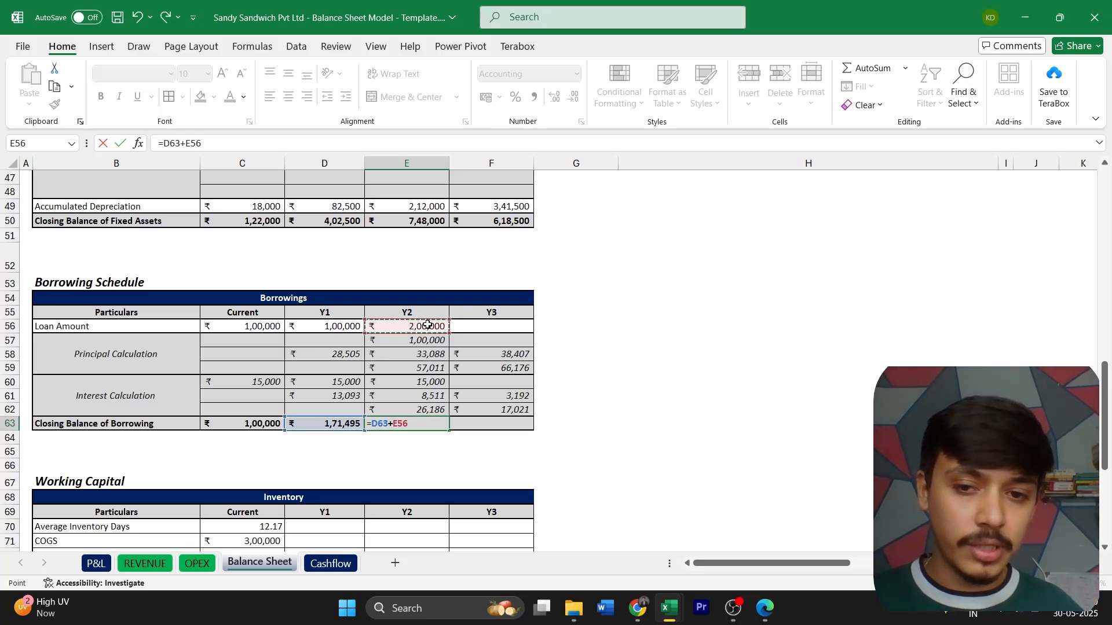
pyautogui.write('-')
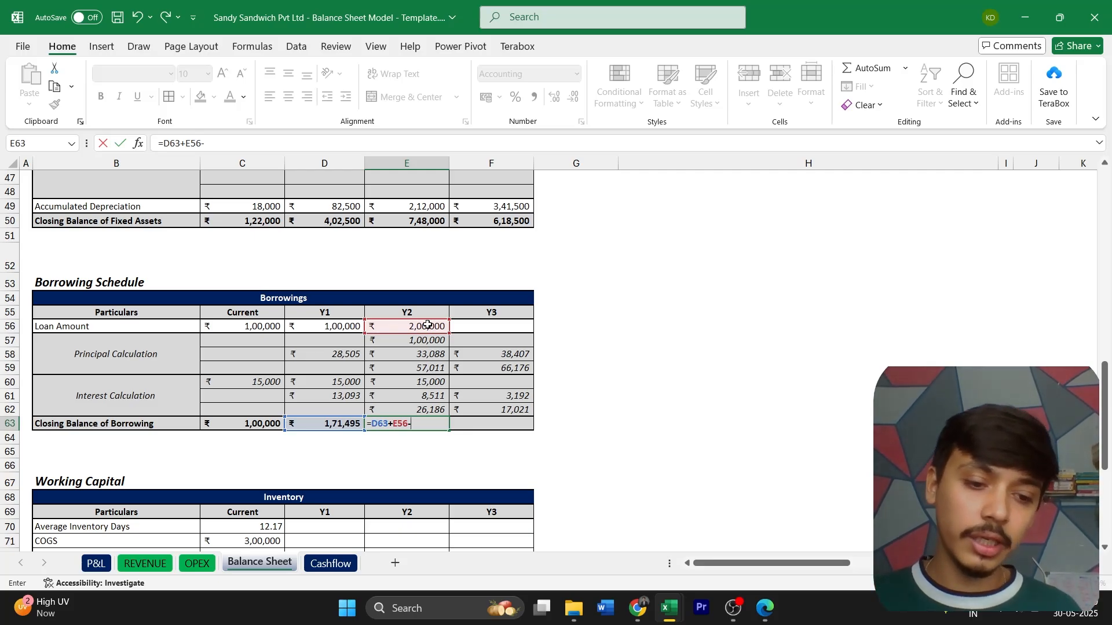
pyautogui.click(425, 342)
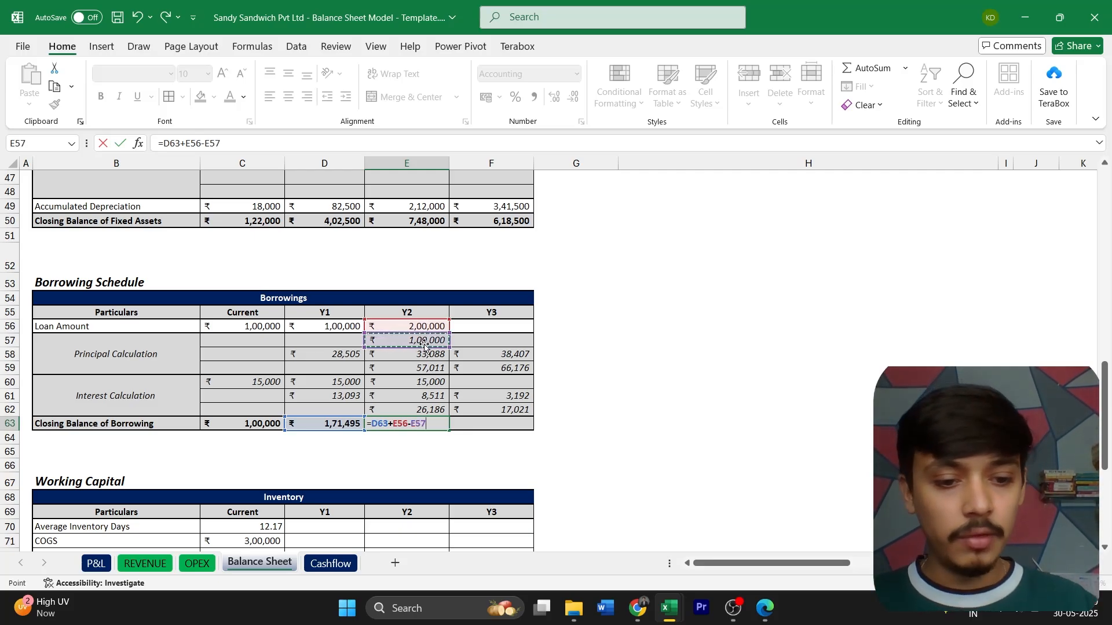
pyautogui.write('-')
pyautogui.click(426, 354)
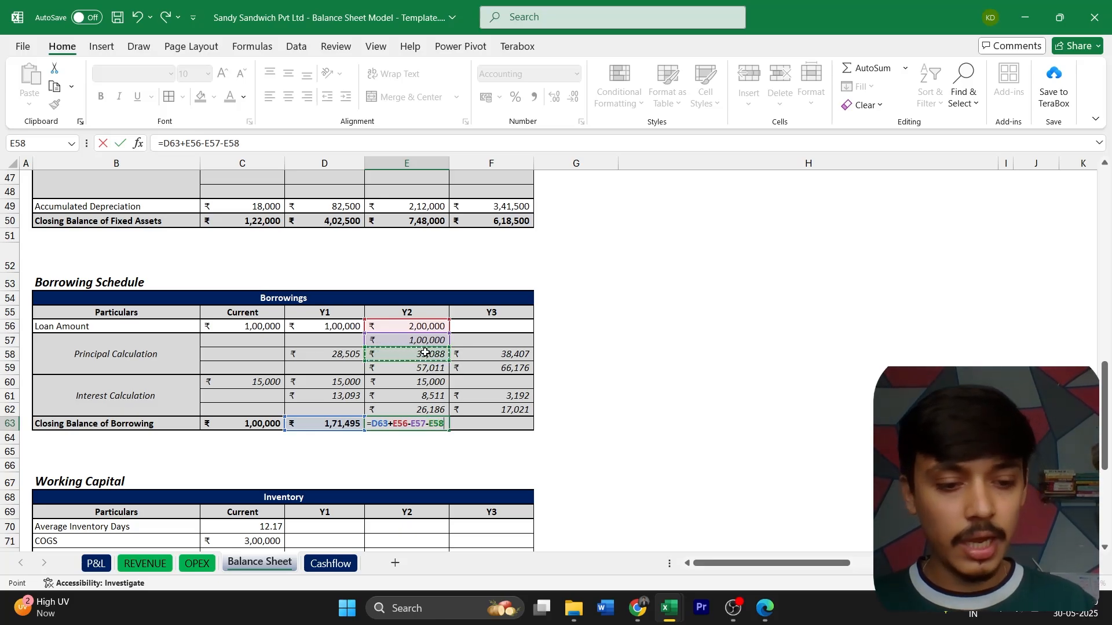
pyautogui.write('-')
pyautogui.click(438, 373)
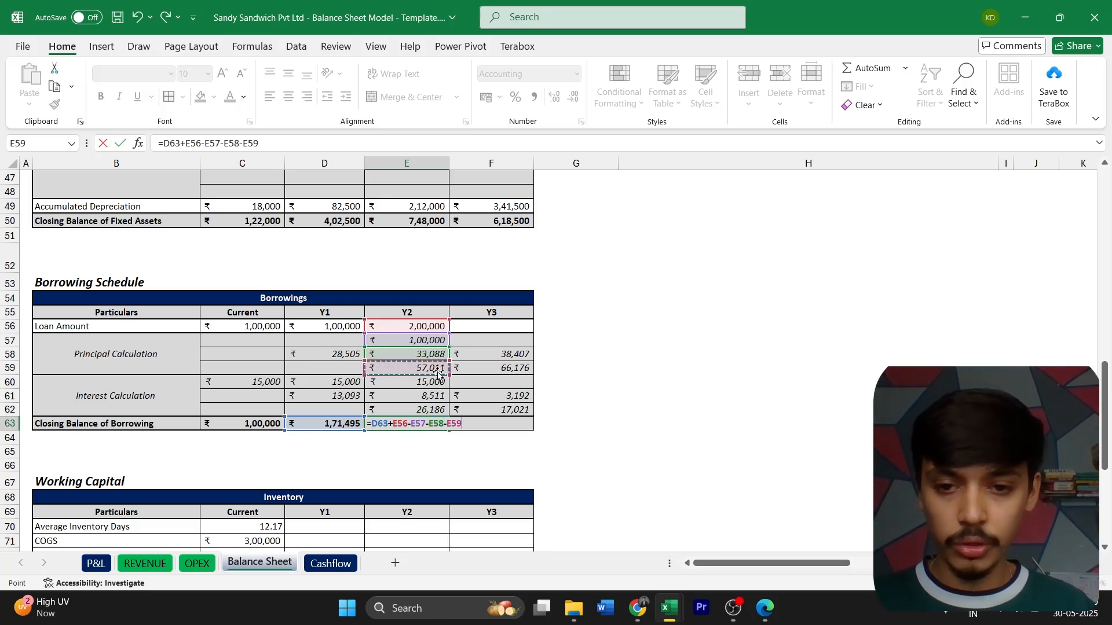
pyautogui.press('Return')
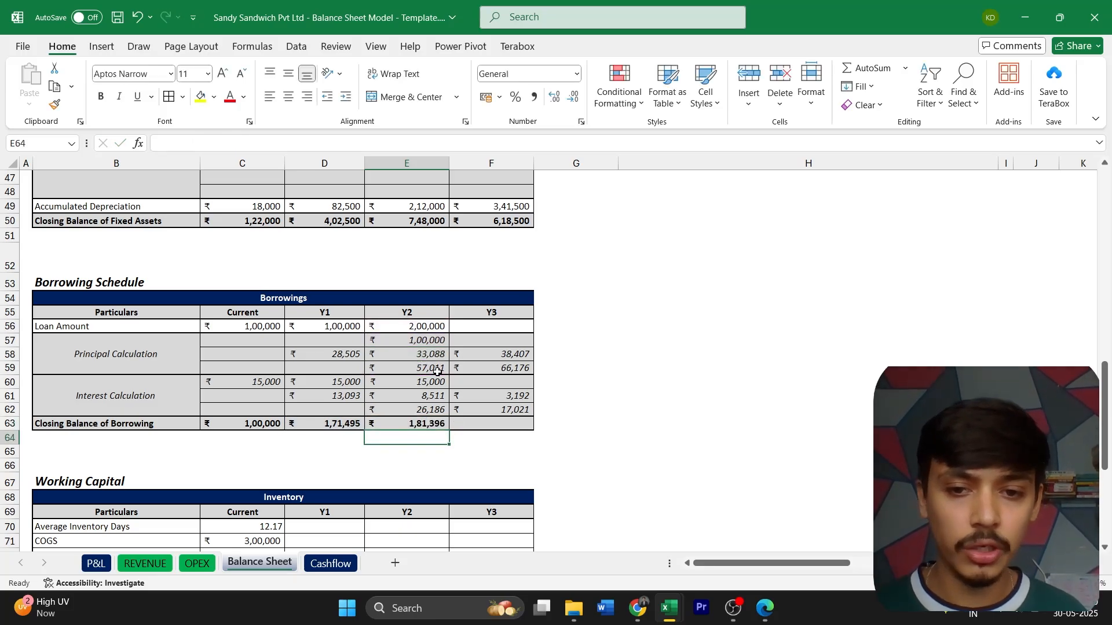
# - Copy only the formula of the Y2 Closing Balance of Borrowing into Y3 (F63) and check its cell references
pyautogui.press('Up')
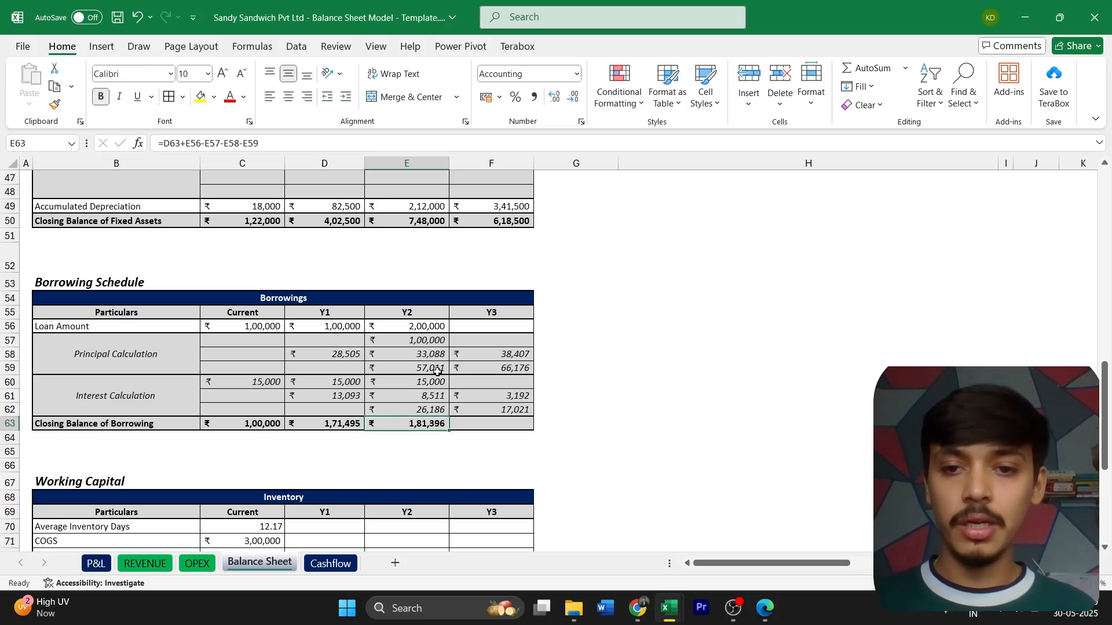
pyautogui.hotkey('ctrl', 'c')
pyautogui.press('Right')
pyautogui.hotkey('alt', 'e')
pyautogui.press('s')
pyautogui.press('f')
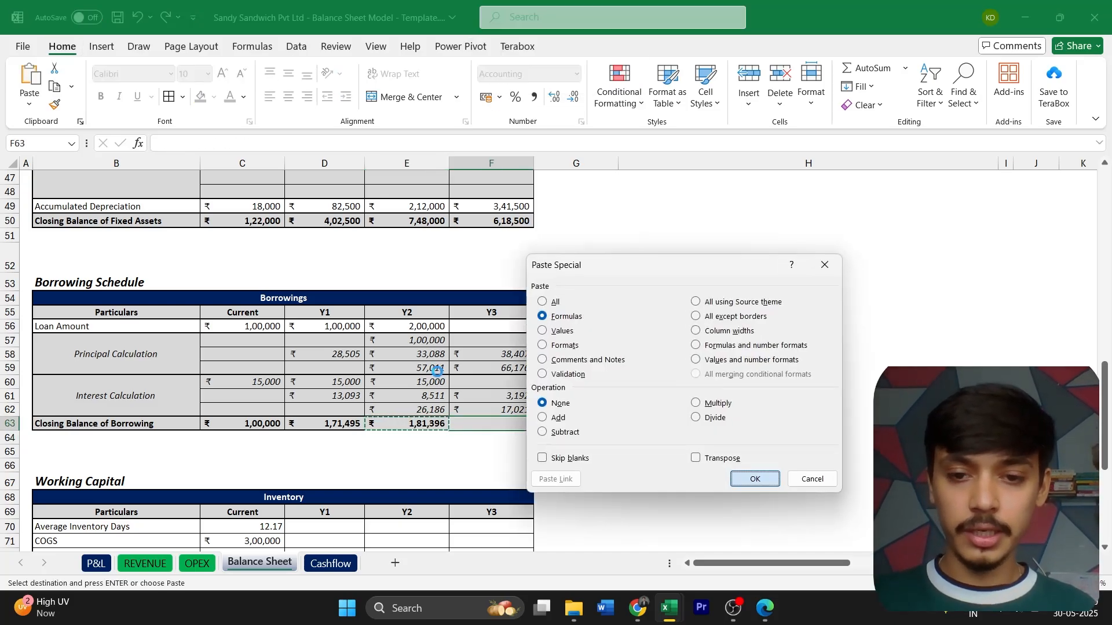
pyautogui.press('Return')
pyautogui.press('F2')
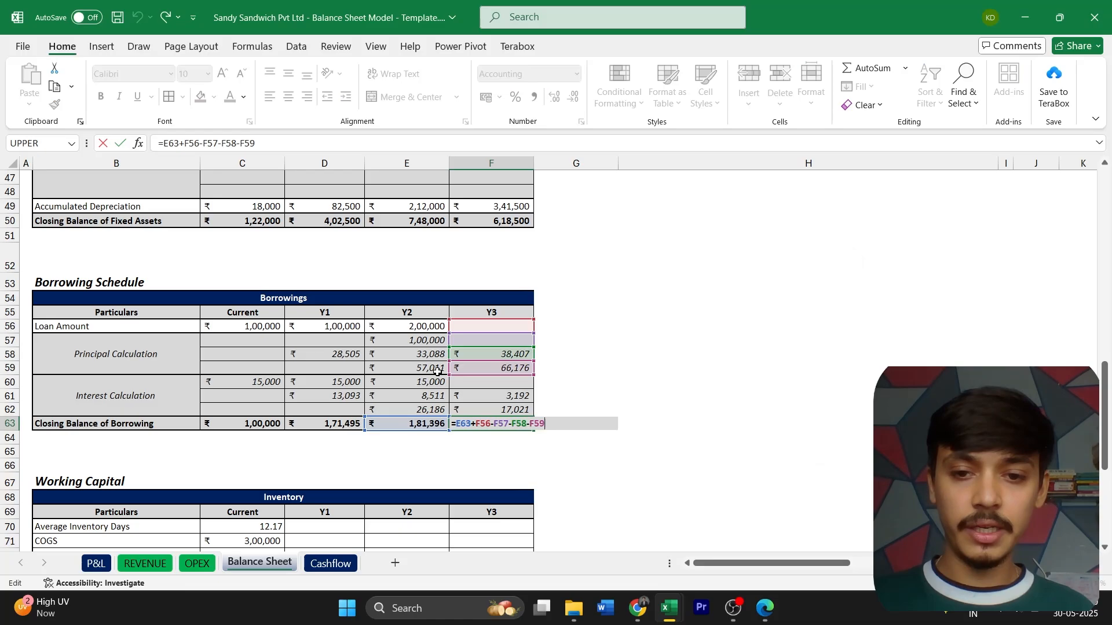
pyautogui.press('Escape')
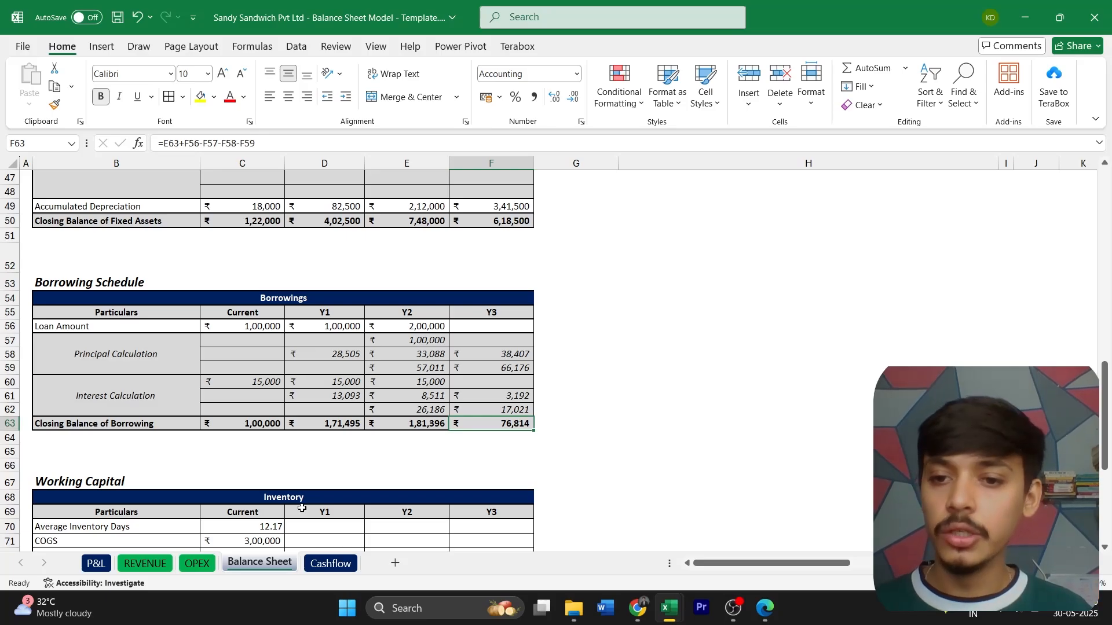
# - Link the Y1 Long-term Bank Loan in E20 of the balance sheet to the borrowing closing balance with =D63
pyautogui.scroll(1, 322, 466)
pyautogui.moveTo(330, 439); pyautogui.dragTo(494, 440)
pyautogui.scroll(3, 463, 440)
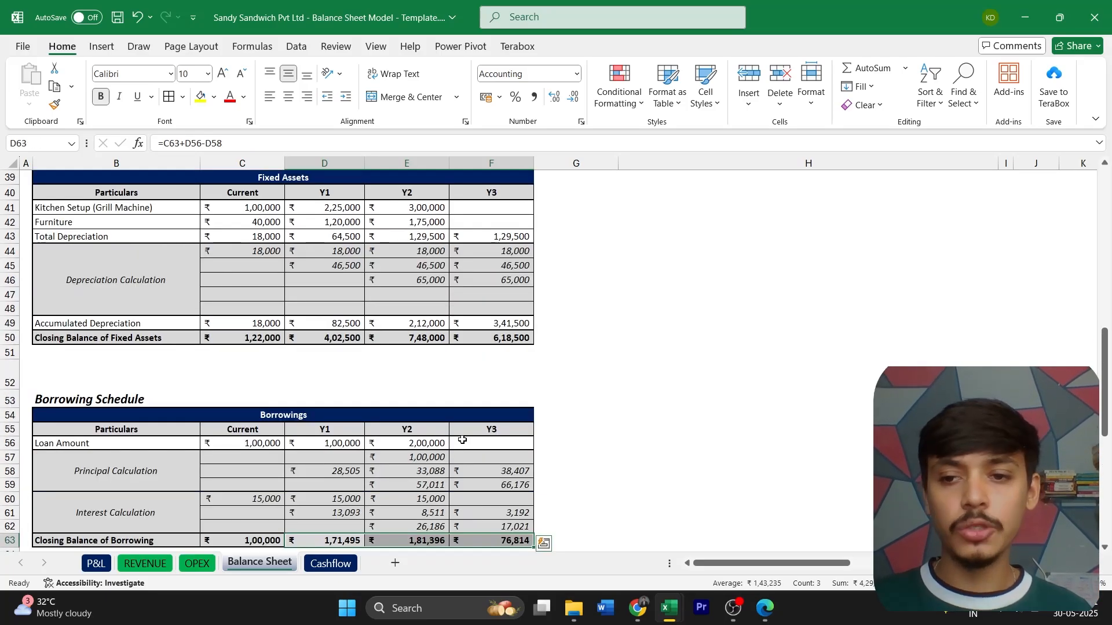
pyautogui.scroll(10, 463, 440)
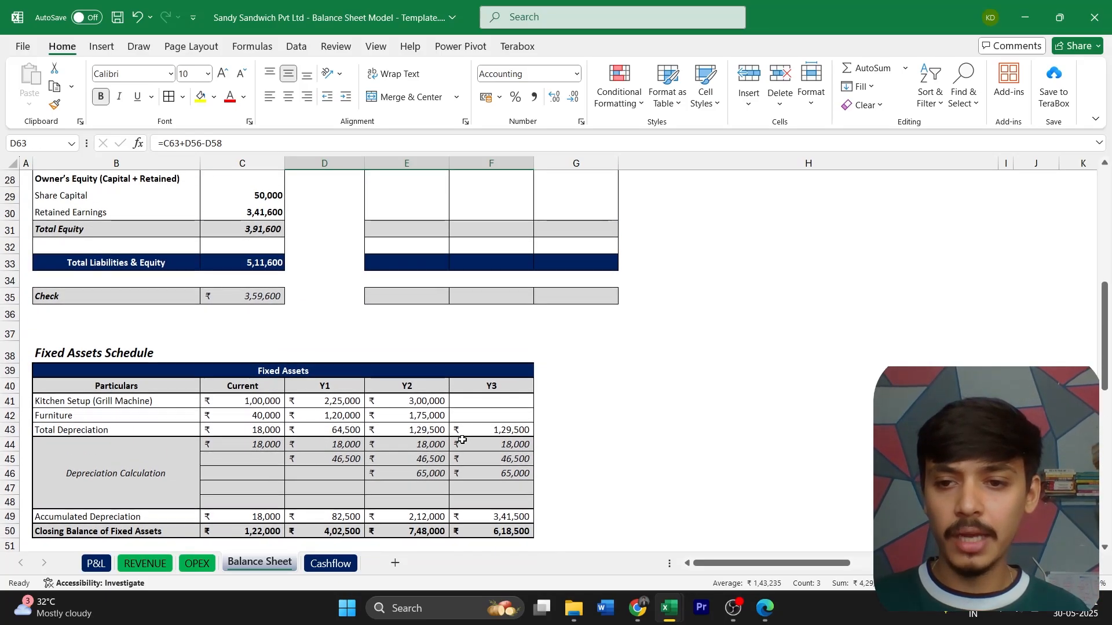
pyautogui.click(409, 402)
pyautogui.write('=')
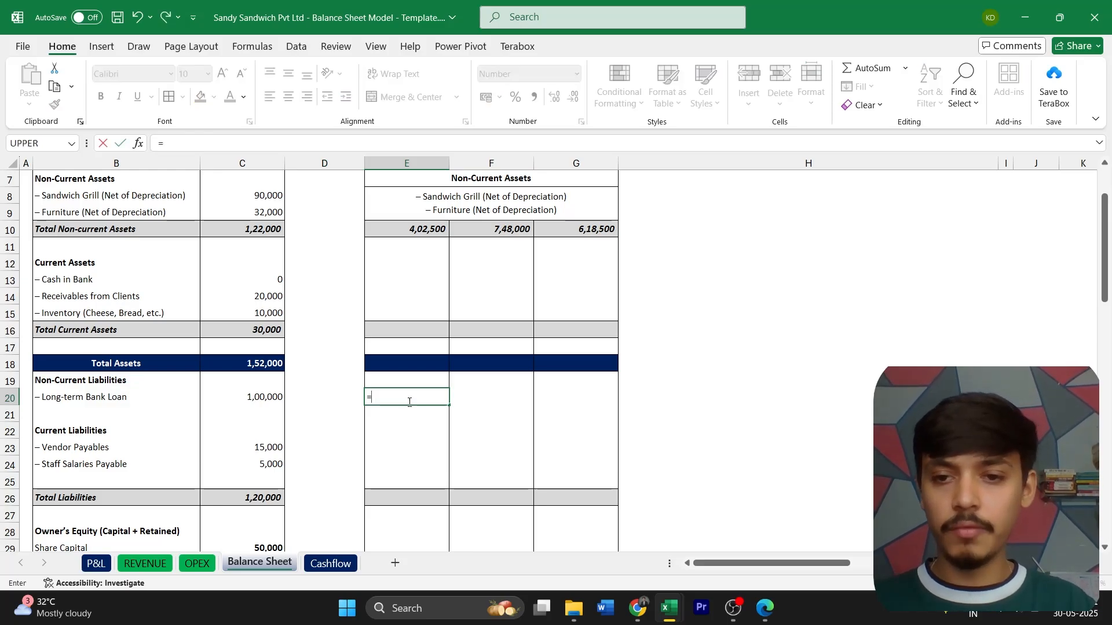
pyautogui.scroll(-8, 409, 402)
pyautogui.scroll(-4, 346, 496)
pyautogui.scroll(-1, 345, 496)
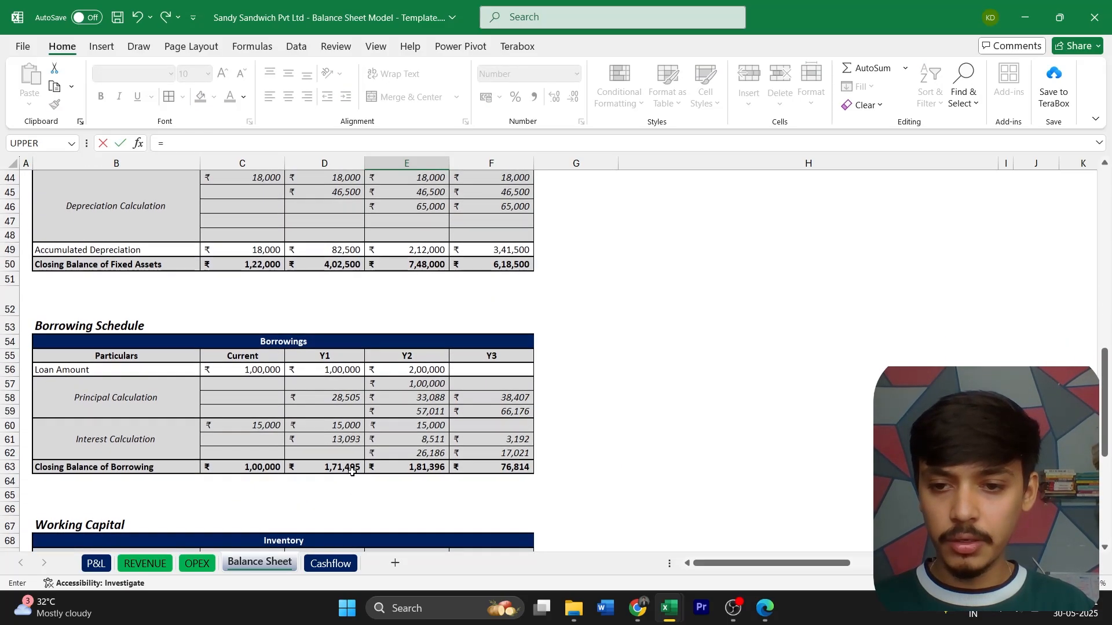
pyautogui.click(347, 467)
pyautogui.press('Return')
pyautogui.scroll(1, 353, 471)
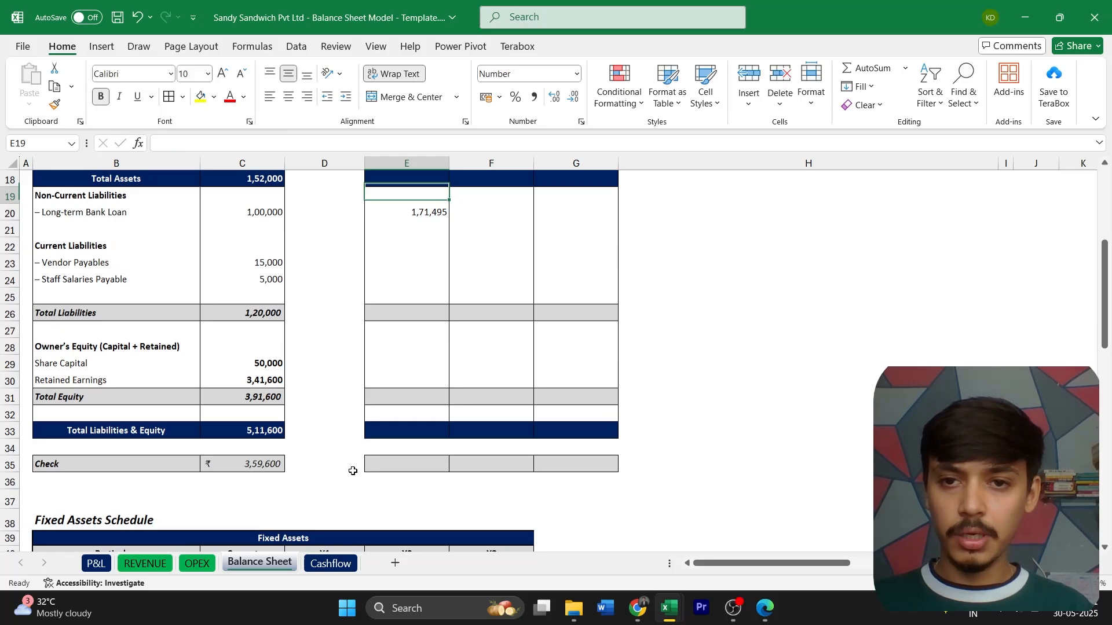
# - Copy only the formula of the Y1 Long-term Bank Loan across to Y2 and Y3 in F20:G20
pyautogui.hotkey('ctrl', 'c')
pyautogui.hotkey('shift', 'Right')
pyautogui.hotkey('shift', 'Right')
pyautogui.hotkey('alt', 'e')
pyautogui.press('s')
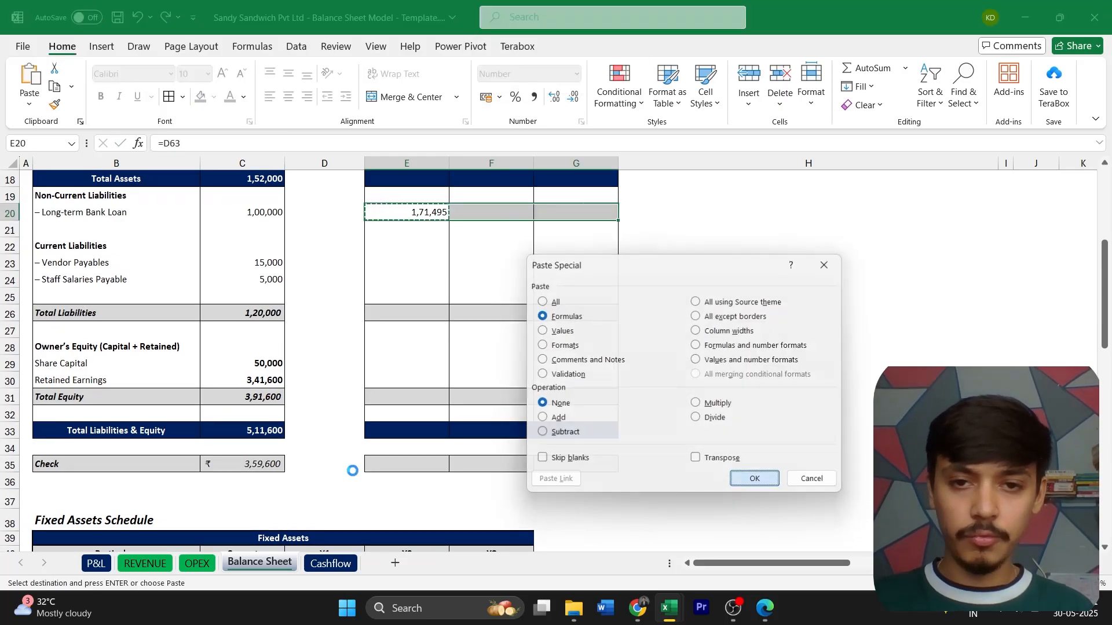
pyautogui.press('Return')
pyautogui.scroll(1, 352, 471)
pyautogui.press('Escape')
pyautogui.scroll(1, 353, 470)
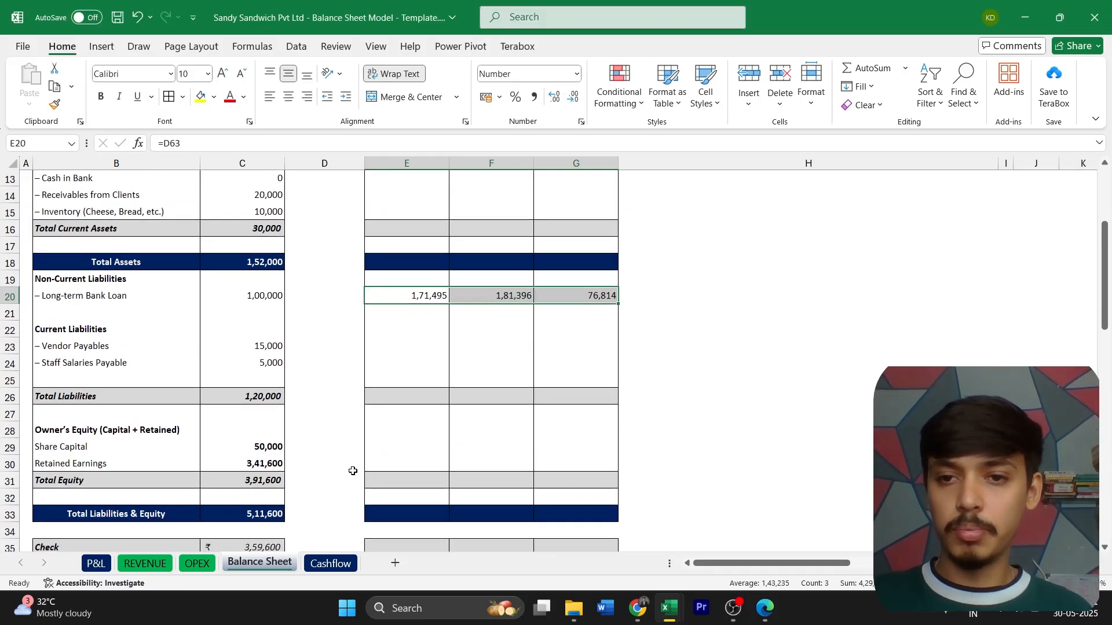
# - Enter the Y1 Interest Expense in E16 of the P&L sheet as =-SUM('Balance Sheet'!D60,'Balance Sheet'!D61)
pyautogui.scroll(-10, 370, 493)
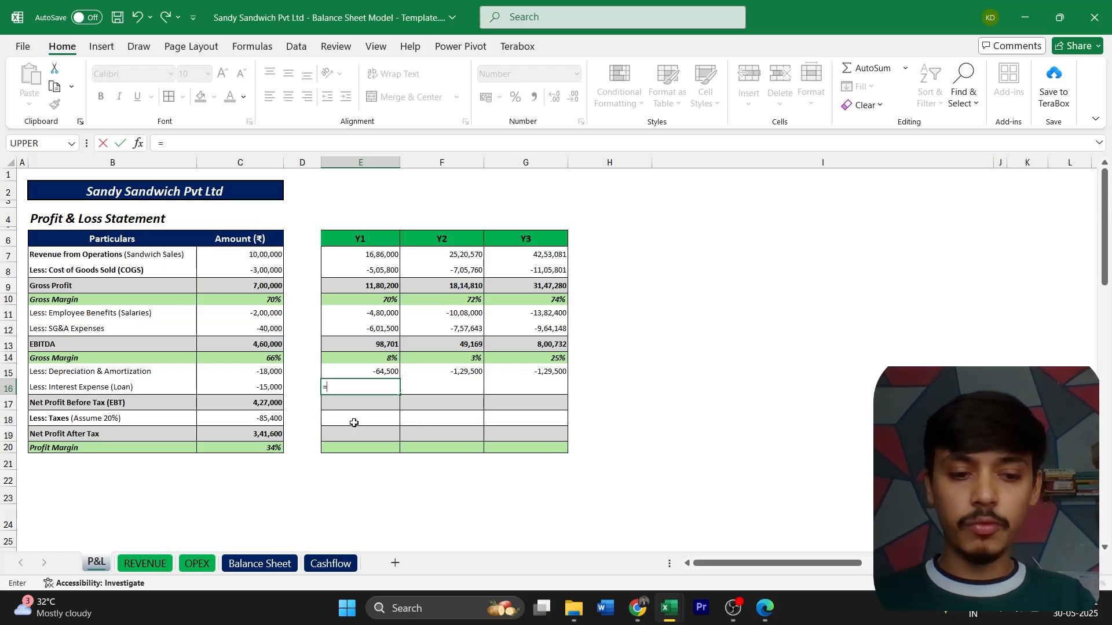
pyautogui.write('-SUM(')
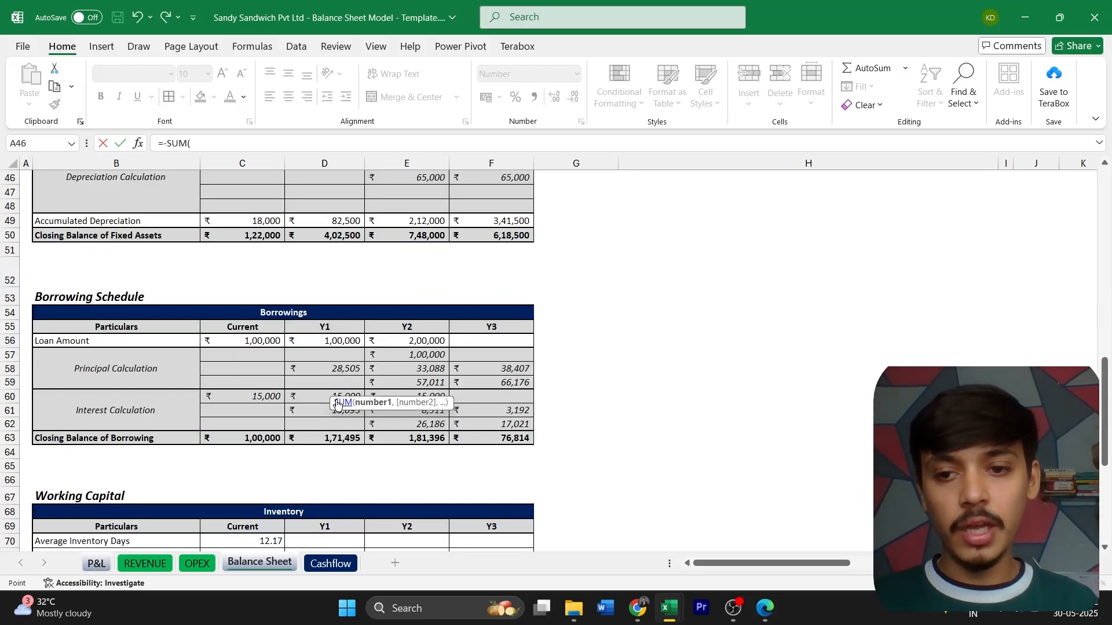
pyautogui.click(326, 395)
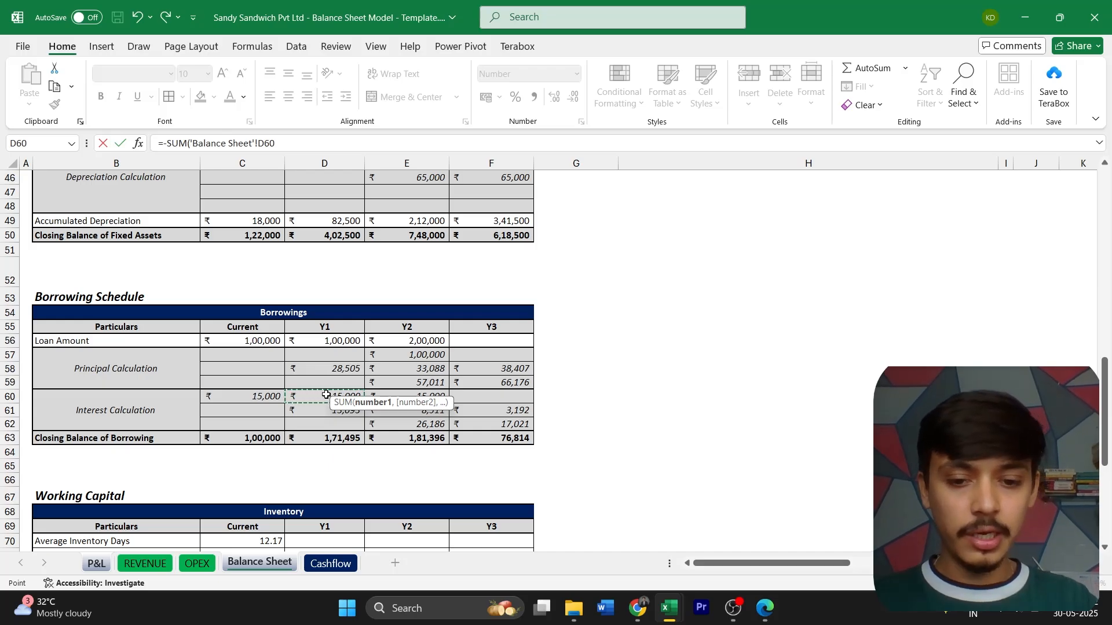
pyautogui.write(',')
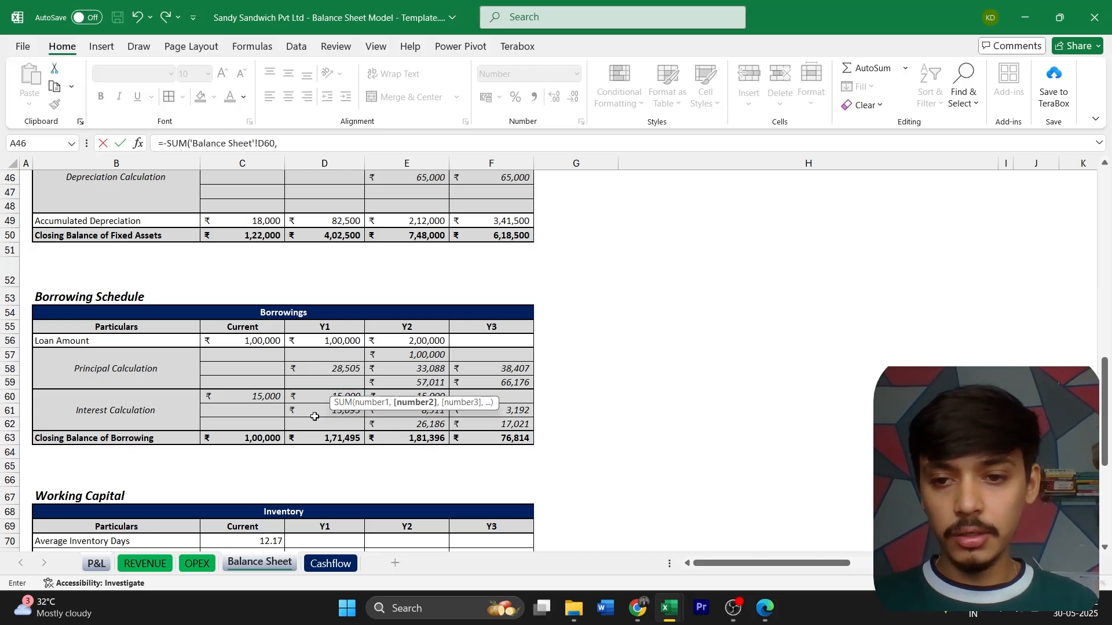
pyautogui.click(314, 417)
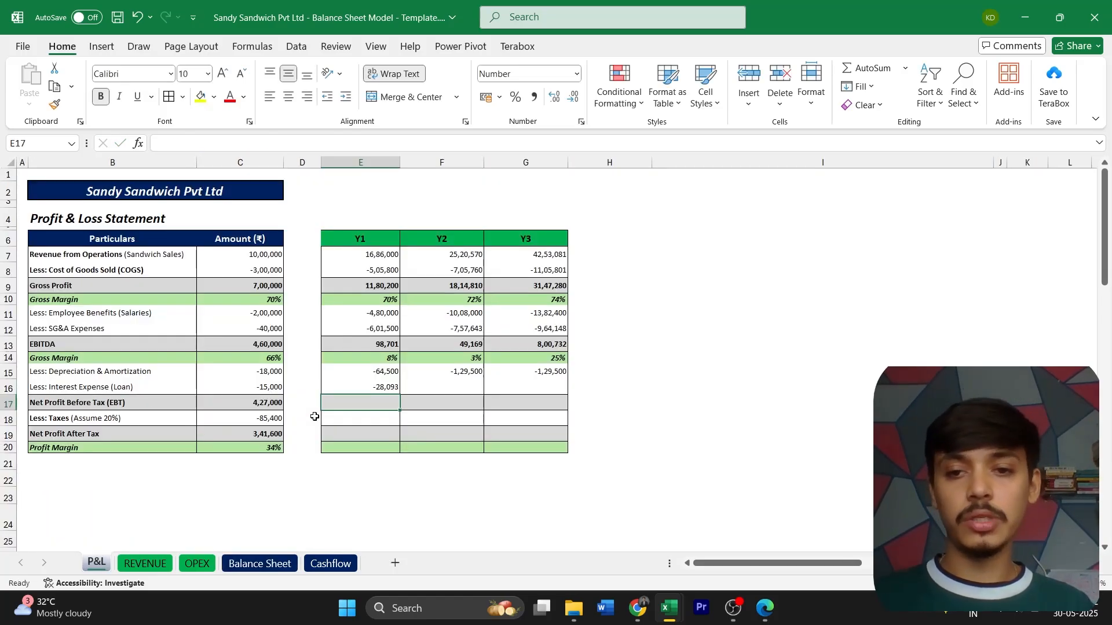
# - Enter =SUM('Balance Sheet'!E60:E62) as the Y2 Interest Expense in F16 of the P&L sheet
pyautogui.press('Up')
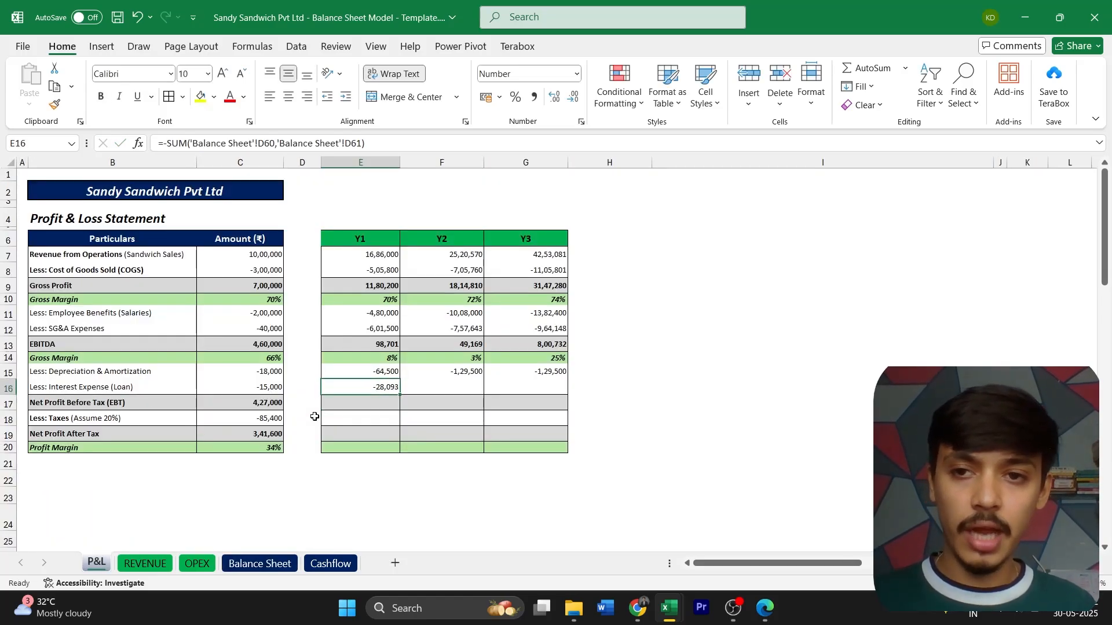
pyautogui.press('Right')
pyautogui.write('=SUM(')
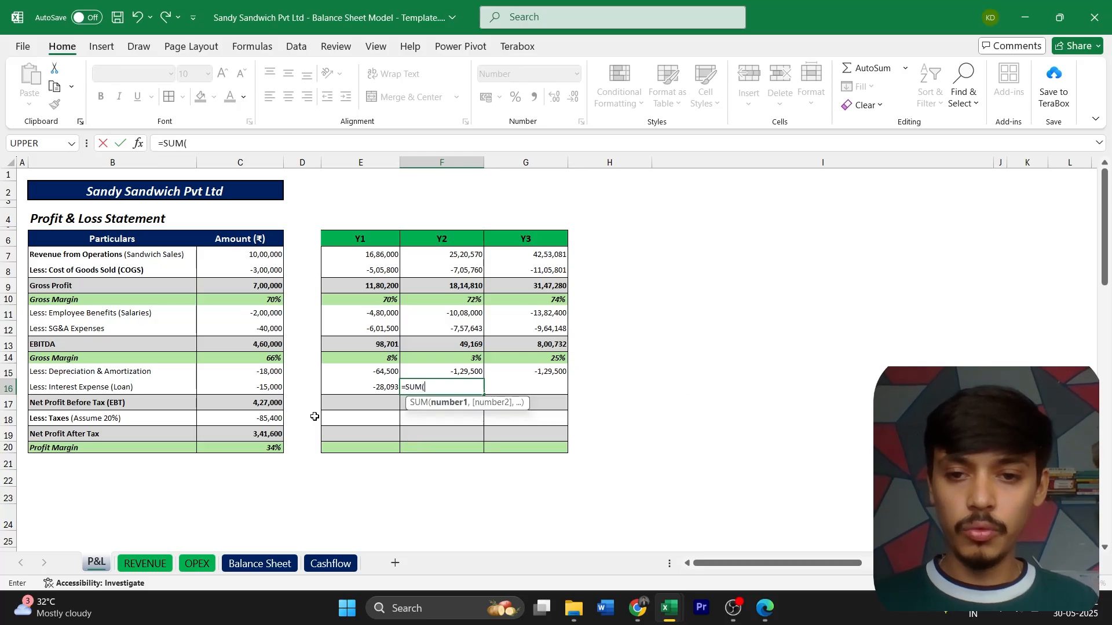
pyautogui.hotkey('ctrl', 'pagedown')
pyautogui.hotkey('ctrl', 'pagedown')
pyautogui.hotkey('ctrl', 'pagedown')
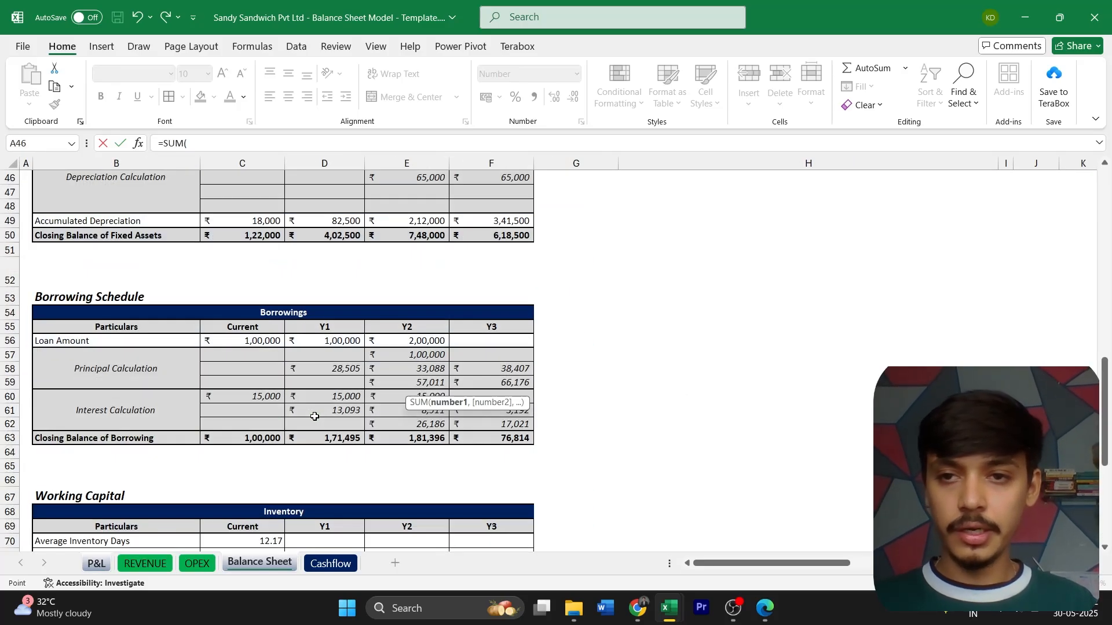
pyautogui.moveTo(401, 399); pyautogui.dragTo(407, 423)
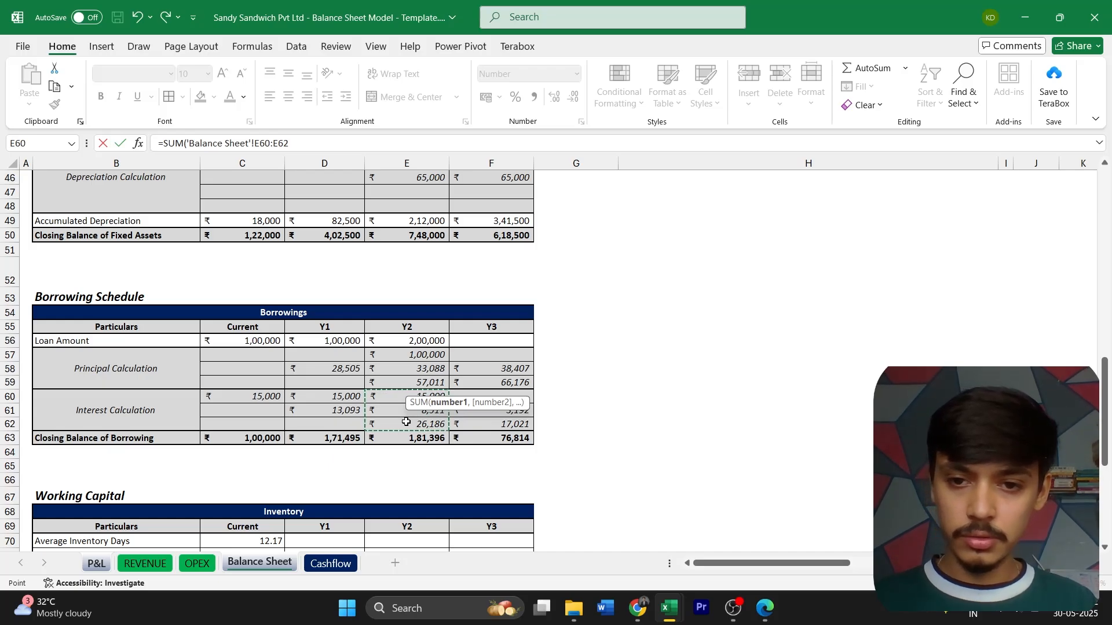
pyautogui.press('Return')
# - Copy the Y2 Interest Expense formula from F16 into the Y3 cell G16
pyautogui.press('Up')
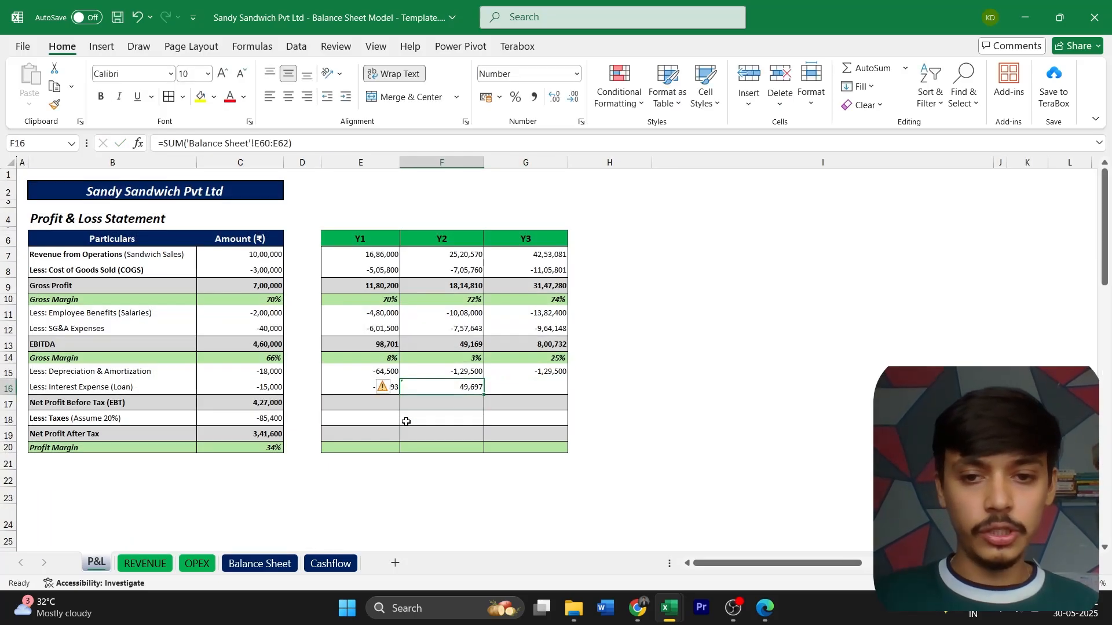
pyautogui.hotkey('ctrl', 'c')
pyautogui.press('Right')
pyautogui.hotkey('ctrl', 'alt', 'v')
pyautogui.press('Return')
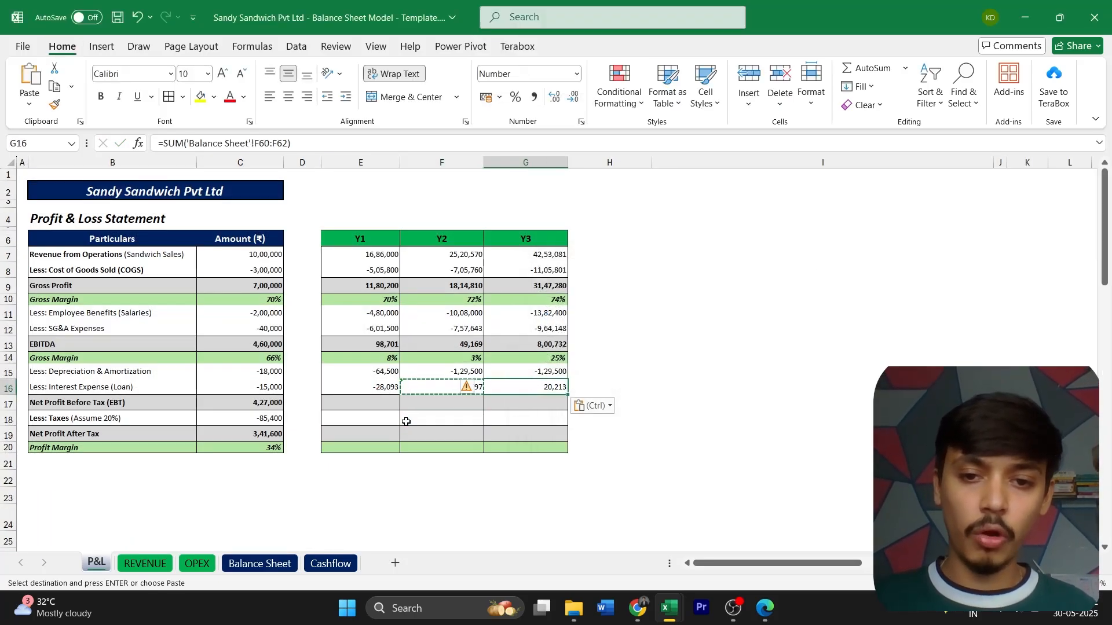
# - Negate the Y2 Interest Expense formula in F16 so it reads =-SUM('Balance Sheet'!E60:E62)
pyautogui.press('Left')
pyautogui.press('F2')
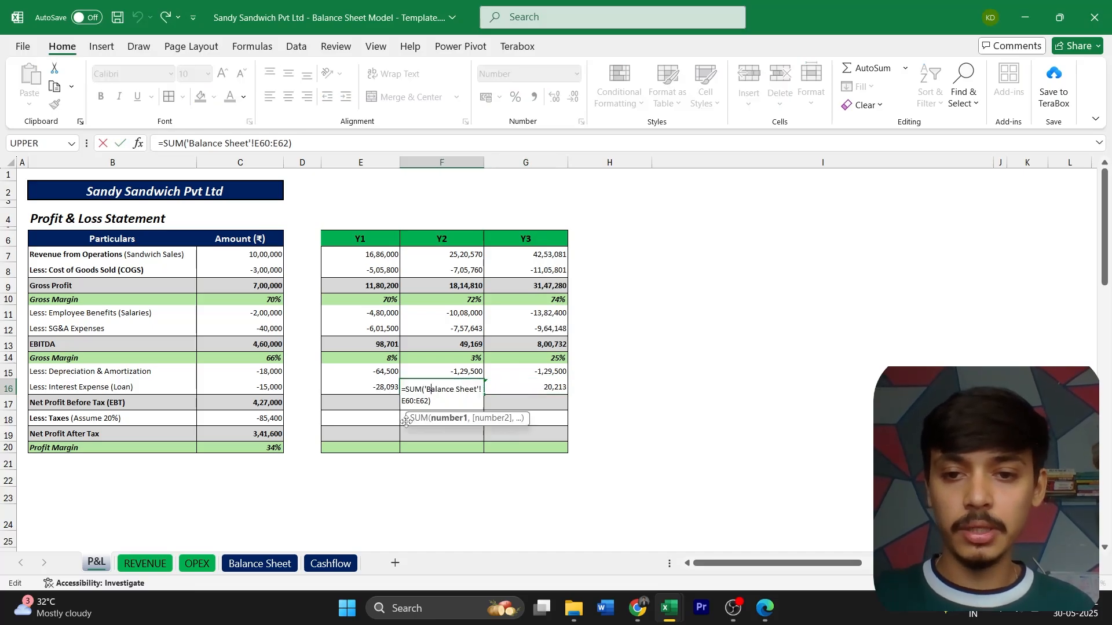
pyautogui.write('-\\')
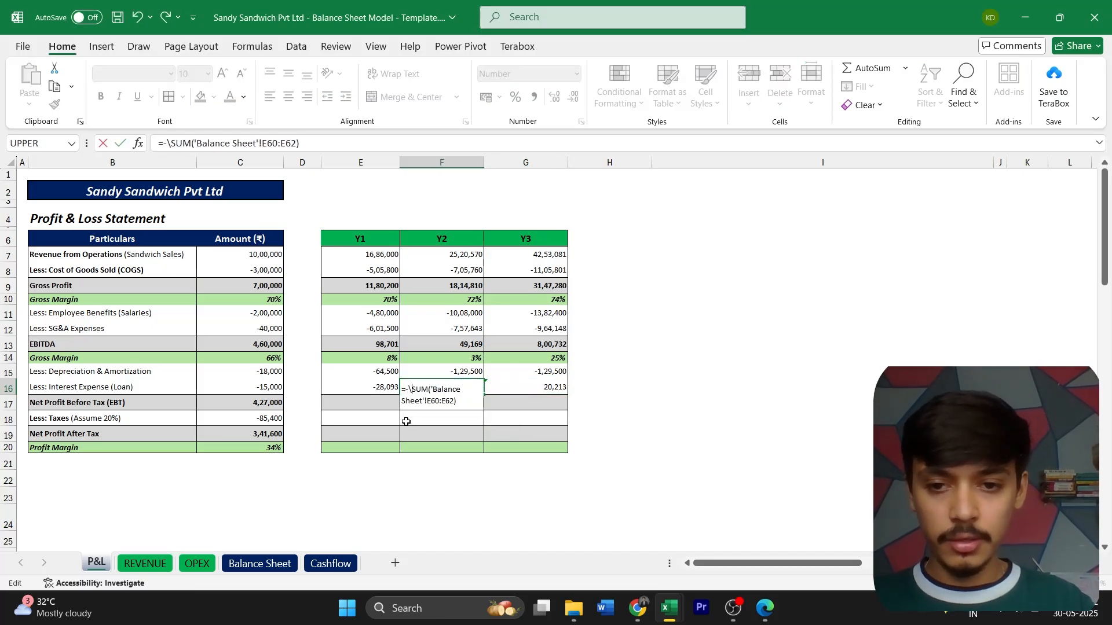
pyautogui.press('BackSpace')
pyautogui.press('Return')
# - Negate the Y3 Interest Expense formula in G16 so it reads =-SUM('Balance Sheet'!F60:F62)
pyautogui.press('Right')
pyautogui.press('Right')
pyautogui.press('Up')
pyautogui.press('Left')
pyautogui.press('F2')
pyautogui.press('Up')
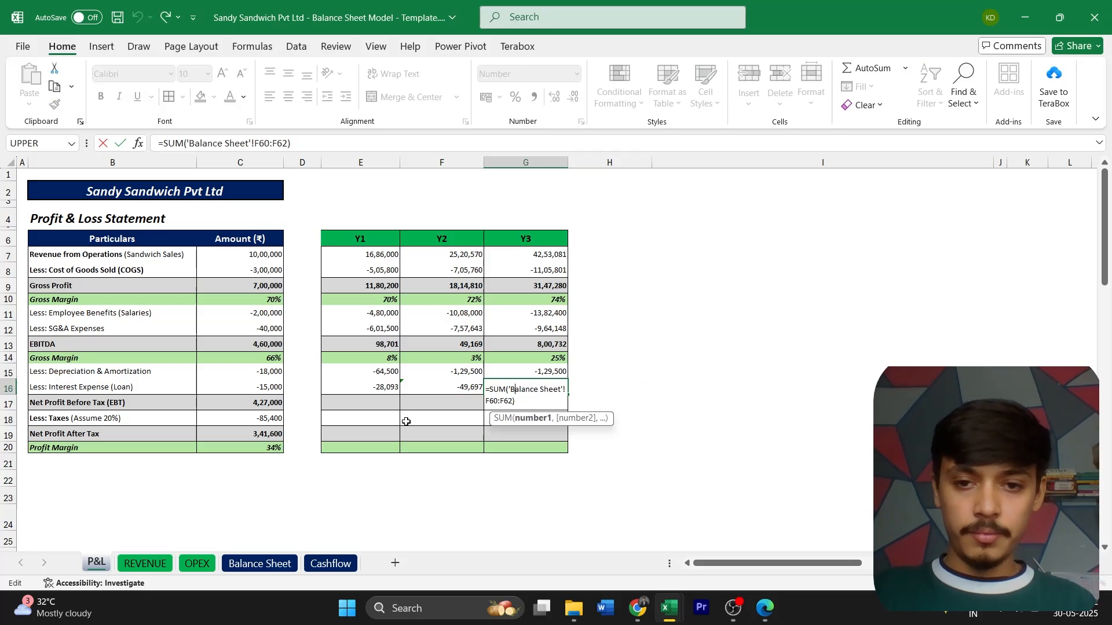
pyautogui.write('-')
pyautogui.press('Return')
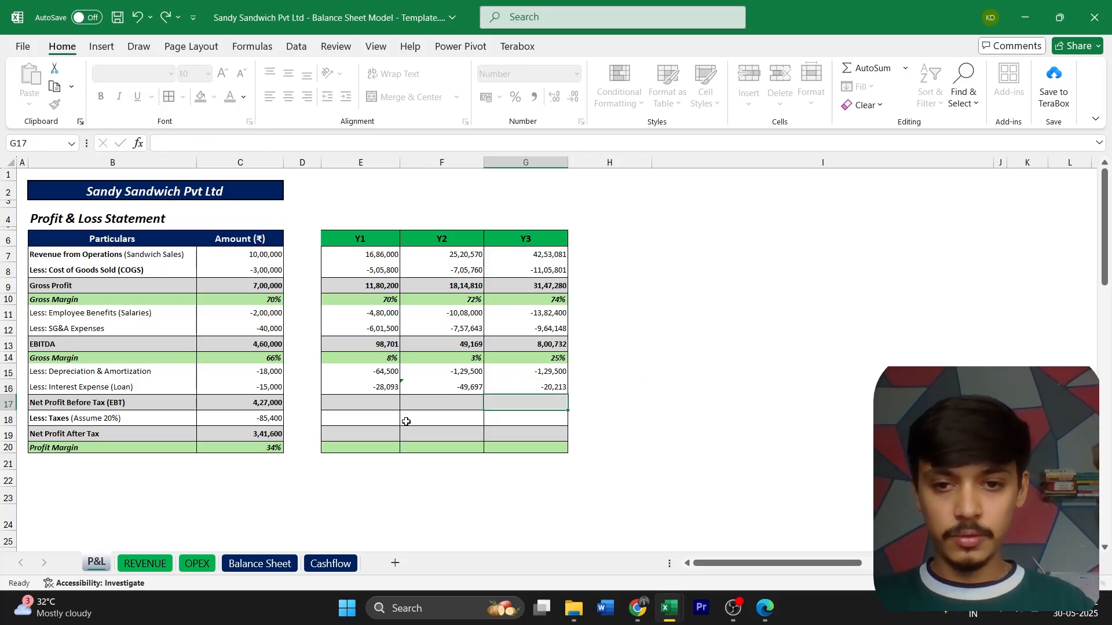
# - Ignore the error flags on the Y2 and Y3 Interest Expense cells F16:G16
pyautogui.press('Up')
pyautogui.press('Left')
pyautogui.press('Right')
pyautogui.press('Left')
pyautogui.hotkey('shift', 'Right')
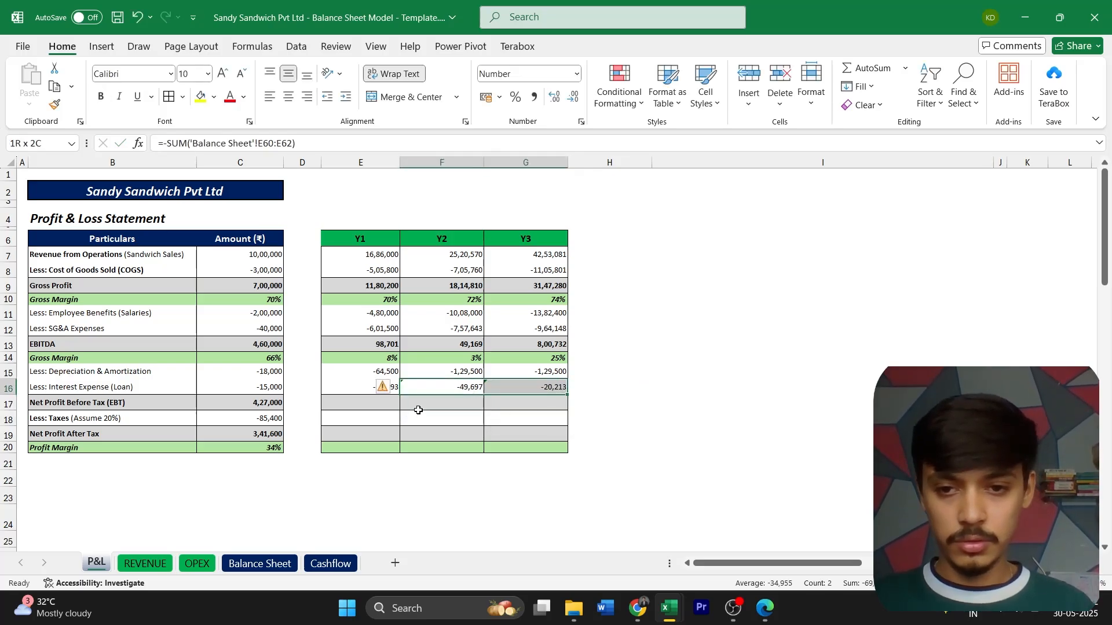
pyautogui.click(383, 386)
pyautogui.click(406, 440)
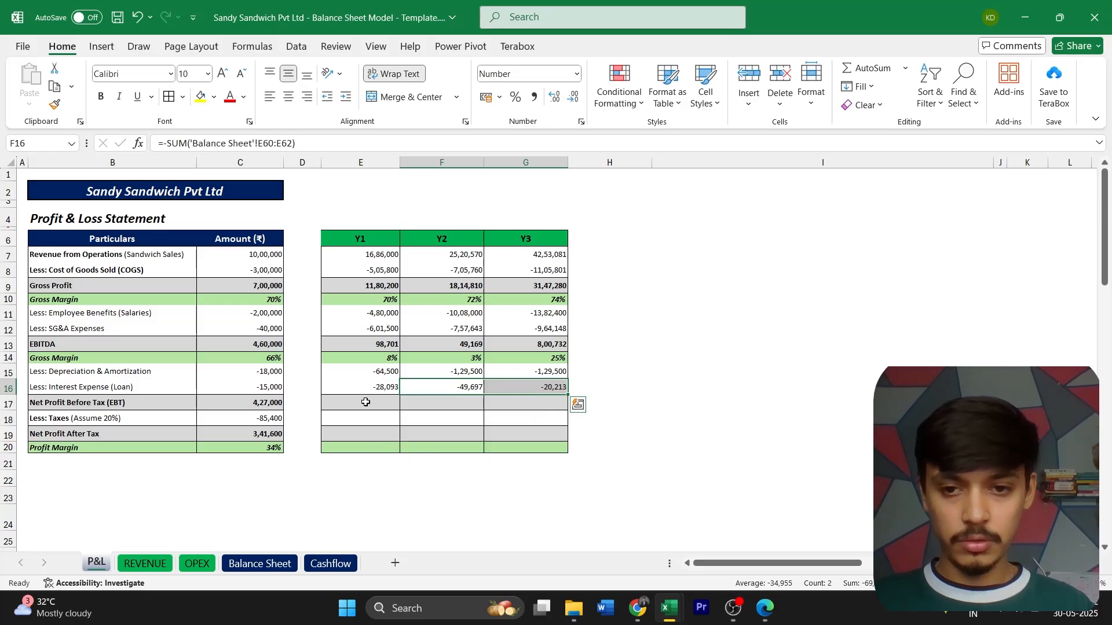
# - Copy the Net Profit Before Tax formula from C17 to Y1–Y3 in E17:G17 using Paste Special
pyautogui.press('Down')
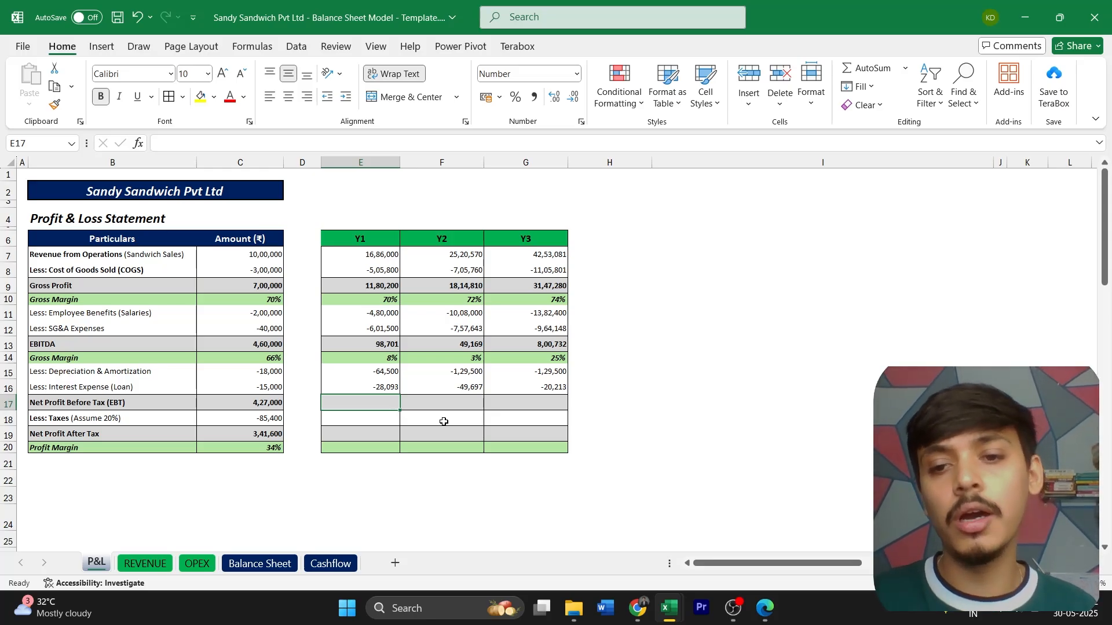
pyautogui.press('Left')
pyautogui.press('Left')
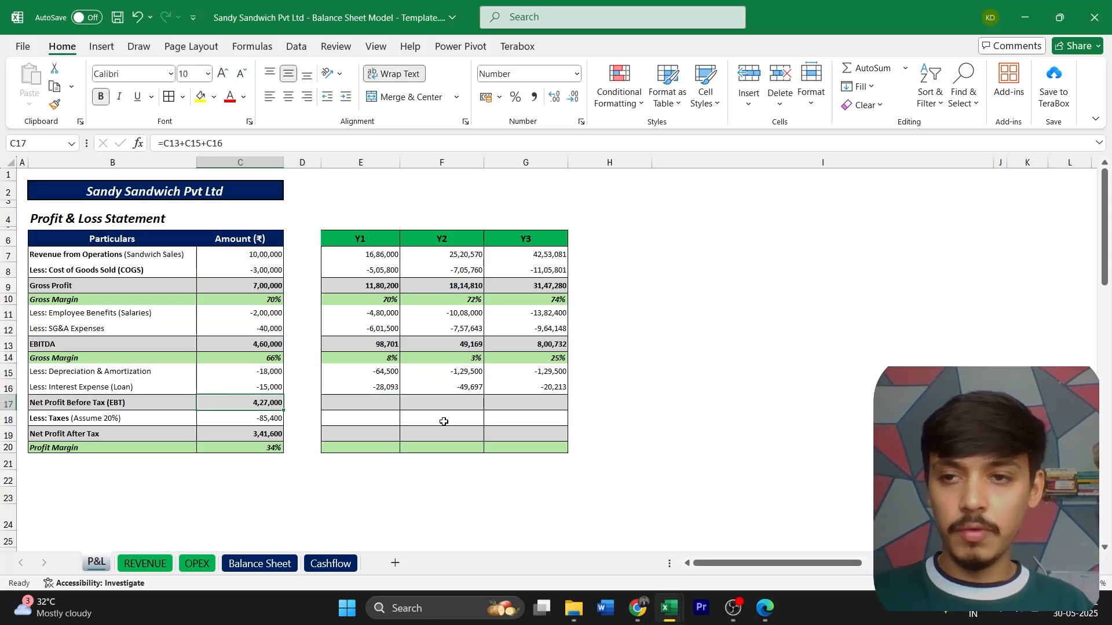
pyautogui.hotkey('ctrl', 'c')
pyautogui.press('Right')
pyautogui.press('Right')
pyautogui.hotkey('shift', 'Right')
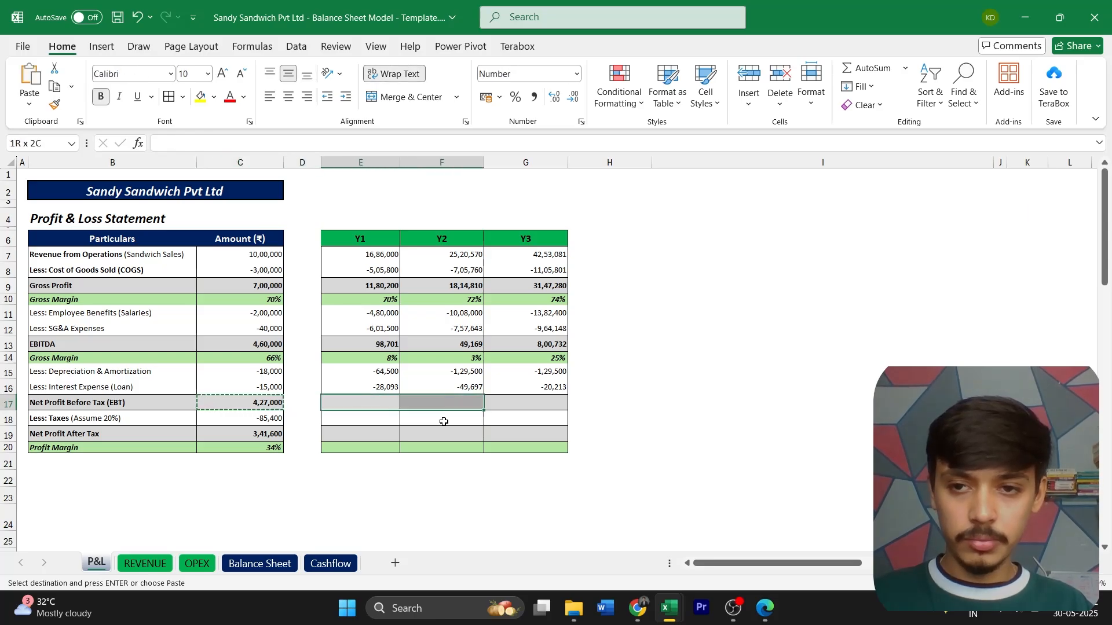
pyautogui.hotkey('shift', 'Right')
pyautogui.hotkey('ctrl', 'alt', 'v')
pyautogui.press('Return')
pyautogui.press('Escape')
pyautogui.press('Left')
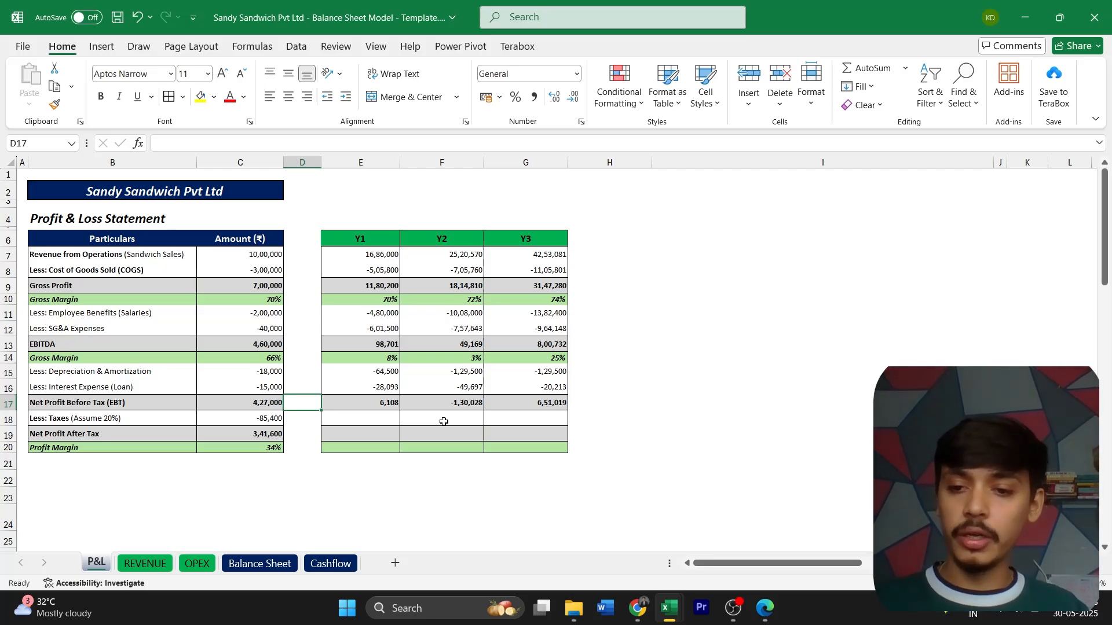
# - Review the top of the Balance Sheet sheet and switch to the presentation's Inventory Holding slide
pyautogui.hotkey('ctrl', 'pagedown')
pyautogui.hotkey('ctrl', 'pagedown')
pyautogui.hotkey('ctrl', 'pagedown')
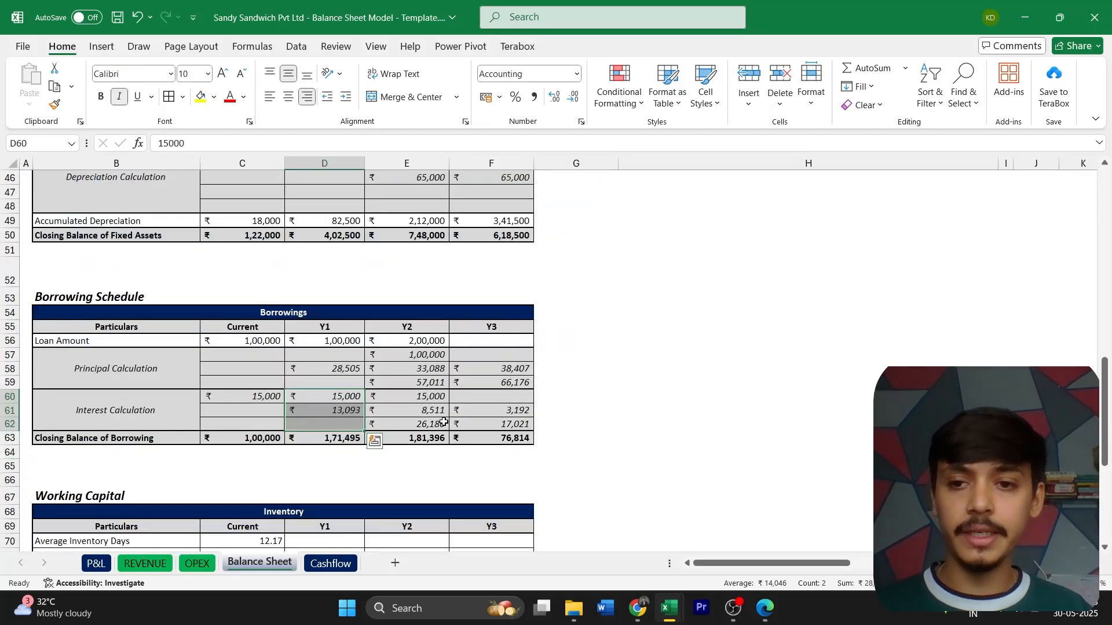
pyautogui.scroll(15, 444, 422)
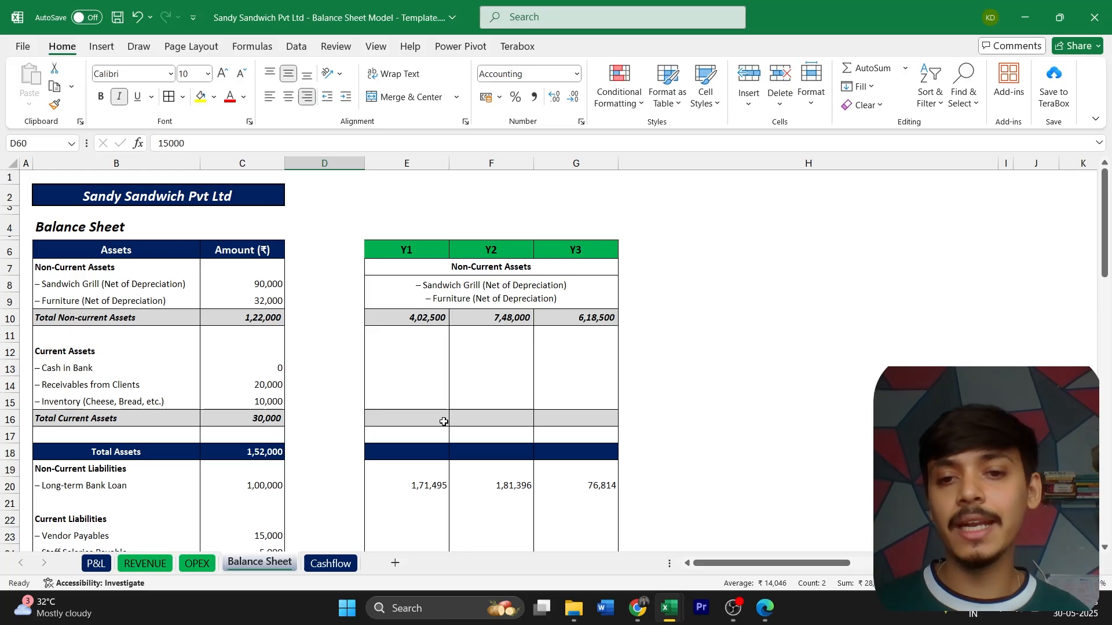
pyautogui.hotkey('alt', 'Tab')
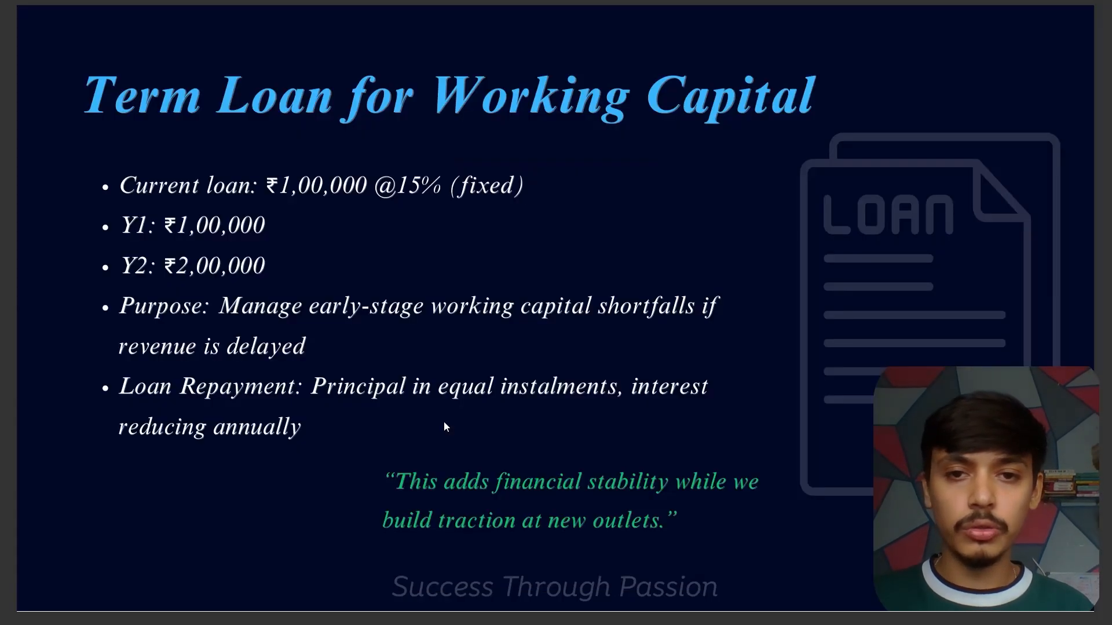
pyautogui.press('Right')
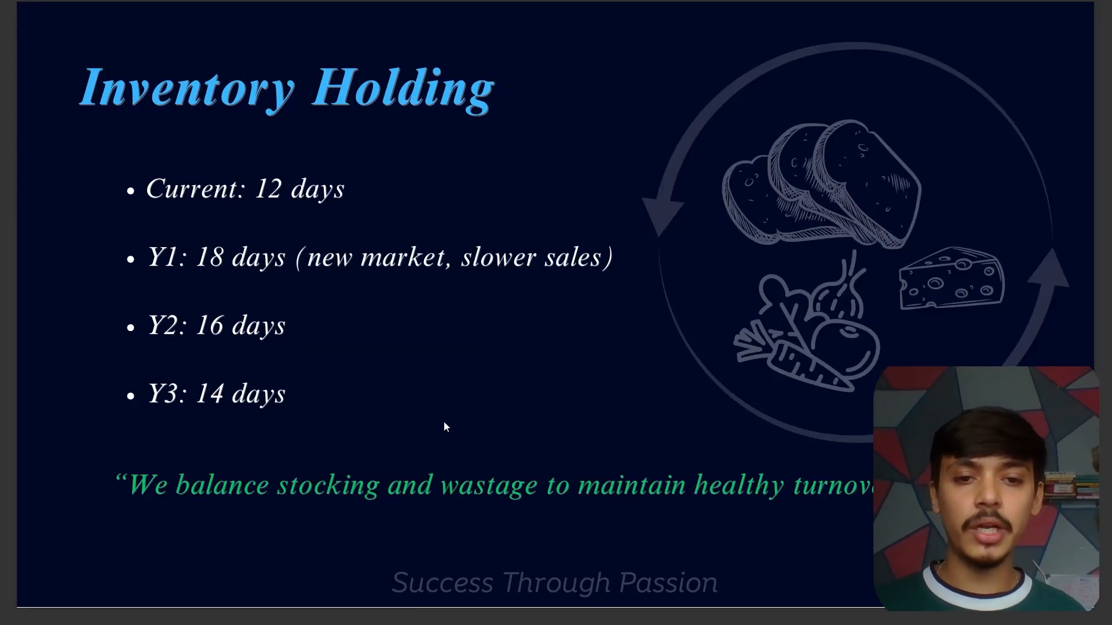
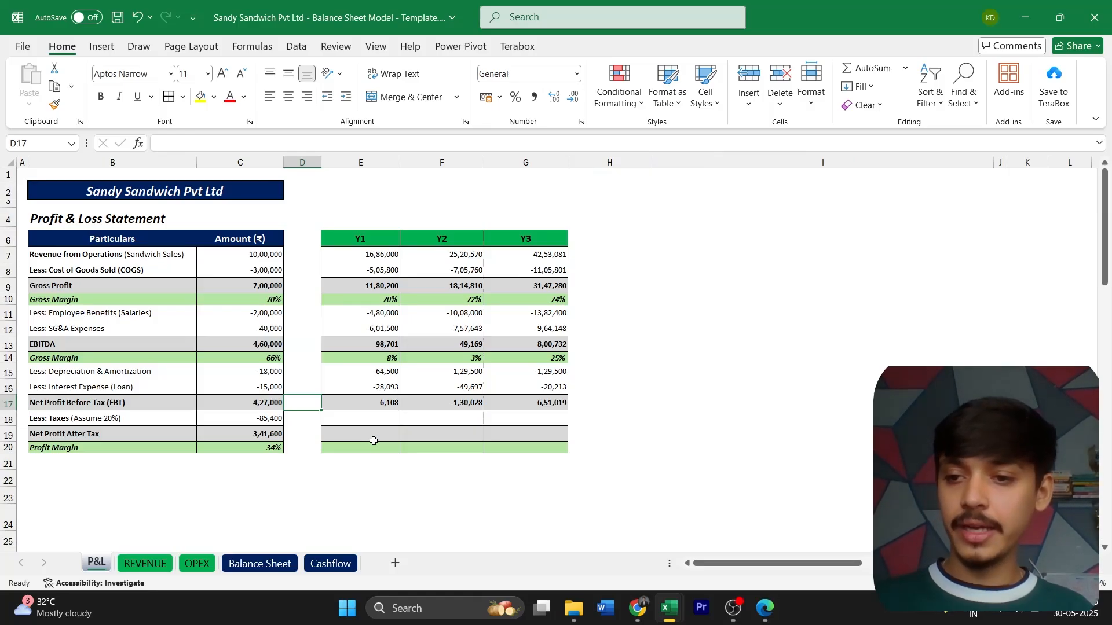
# - Enter the Y1 Taxes in E18 of the P&L sheet as =E17*20%
pyautogui.press('Down')
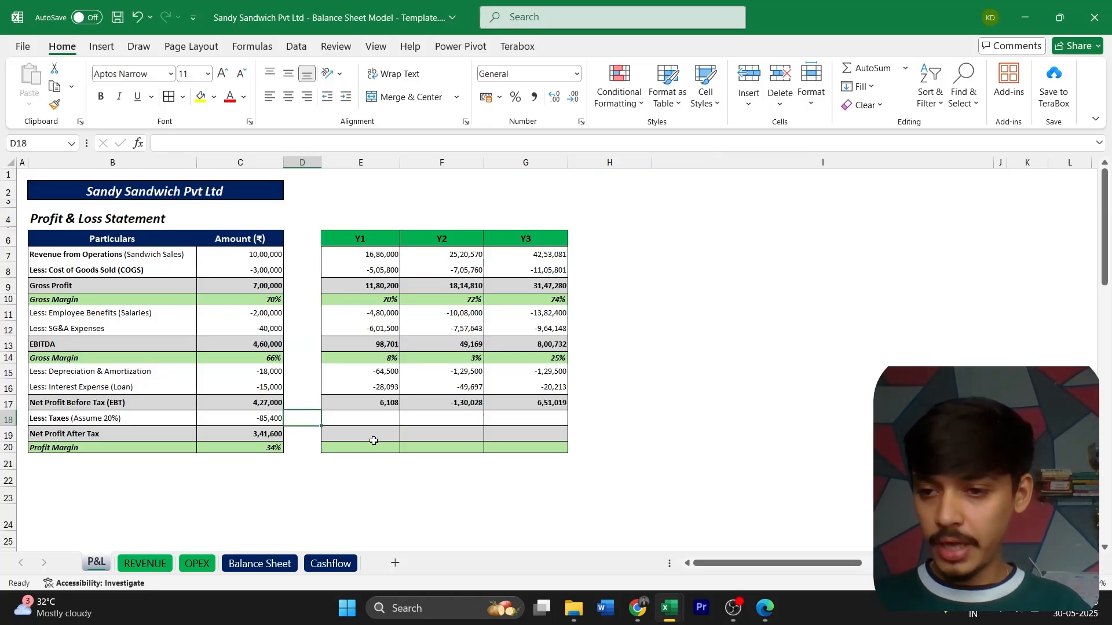
pyautogui.press('Left')
pyautogui.press('Left')
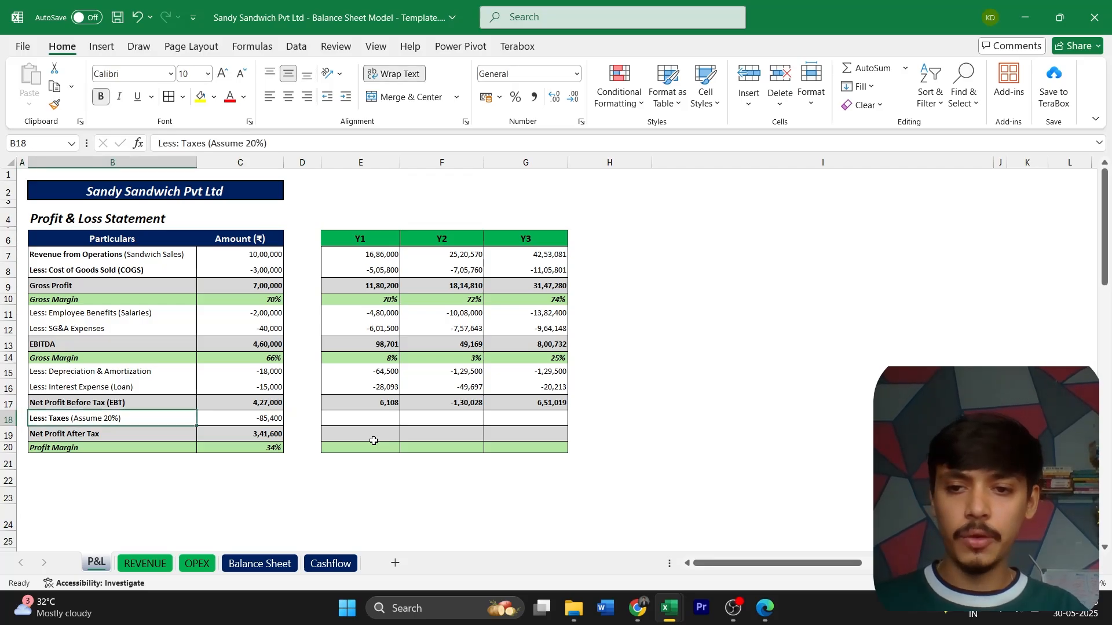
pyautogui.press('Right')
pyautogui.press('Right')
pyautogui.press('Right')
pyautogui.press('Right')
pyautogui.press('Left')
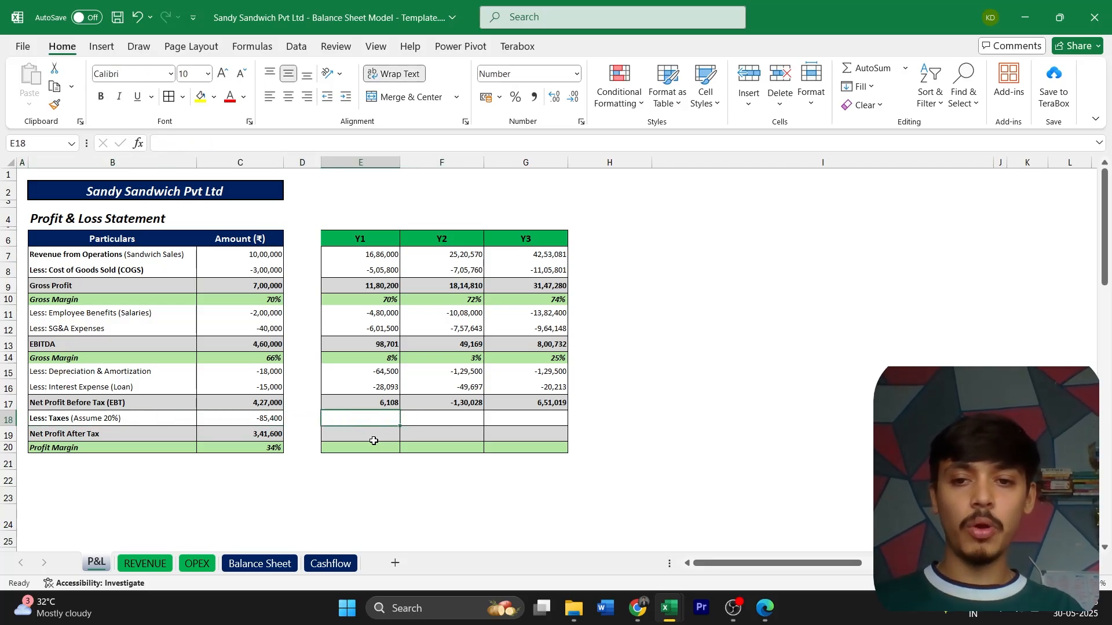
pyautogui.write('=')
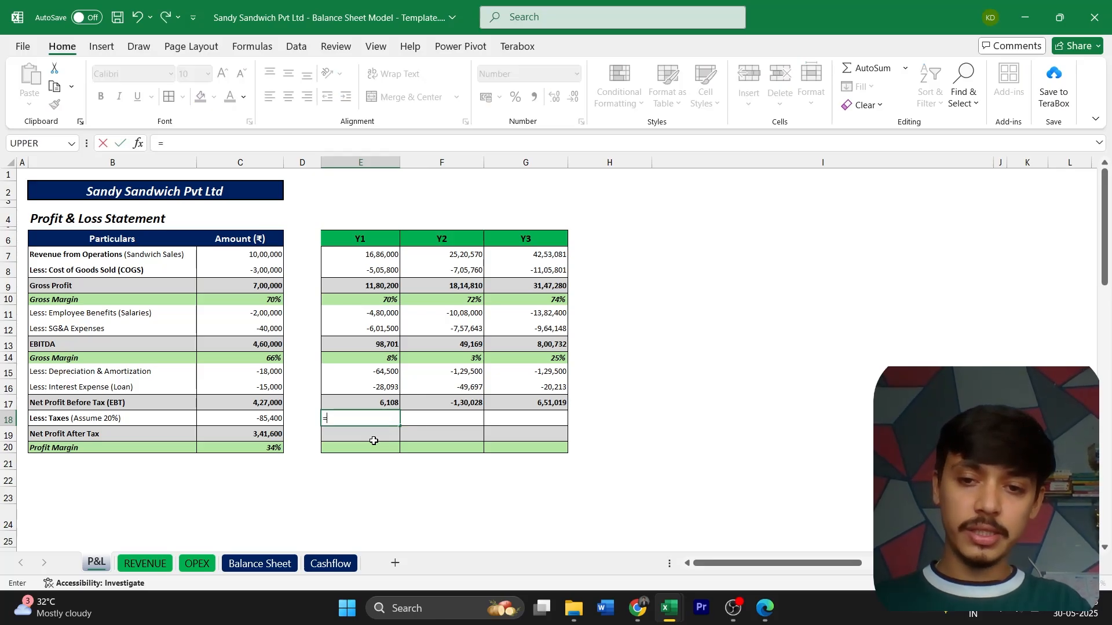
pyautogui.press('Up')
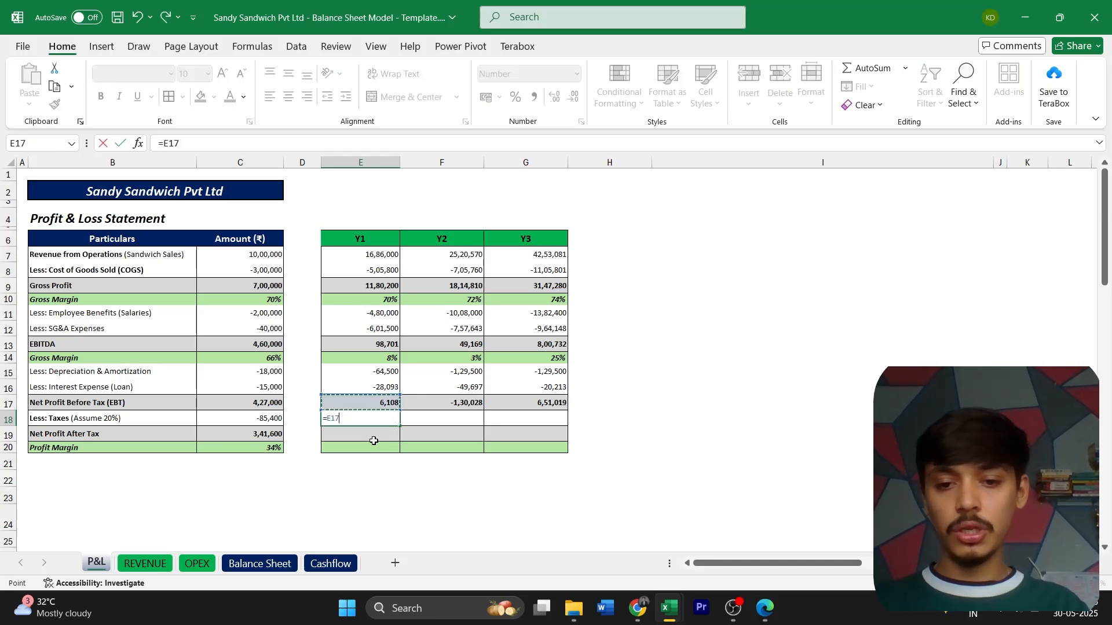
pyautogui.write('*20%')
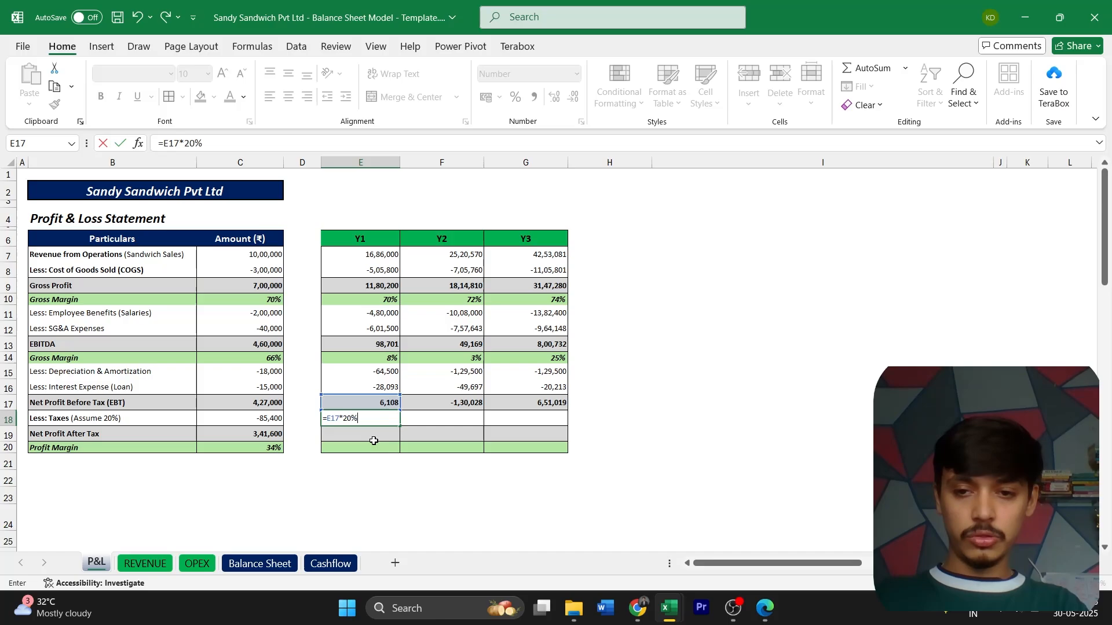
pyautogui.press('Return')
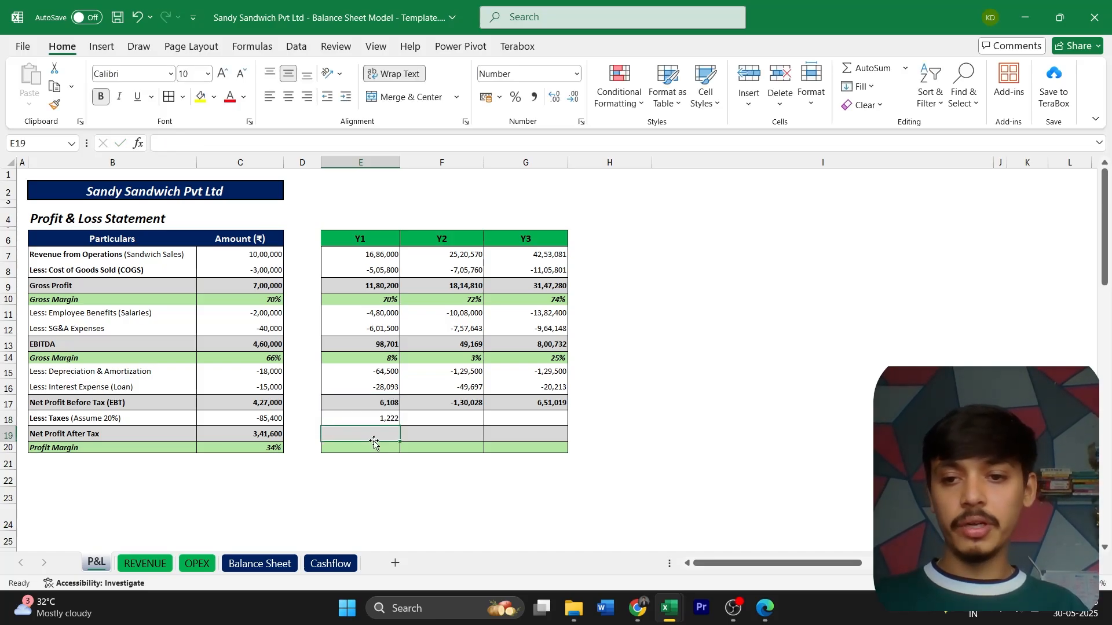
# - Copy the Net Profit After Tax formula from C19 into the Y1 cell E19
pyautogui.press('Left')
pyautogui.press('Left')
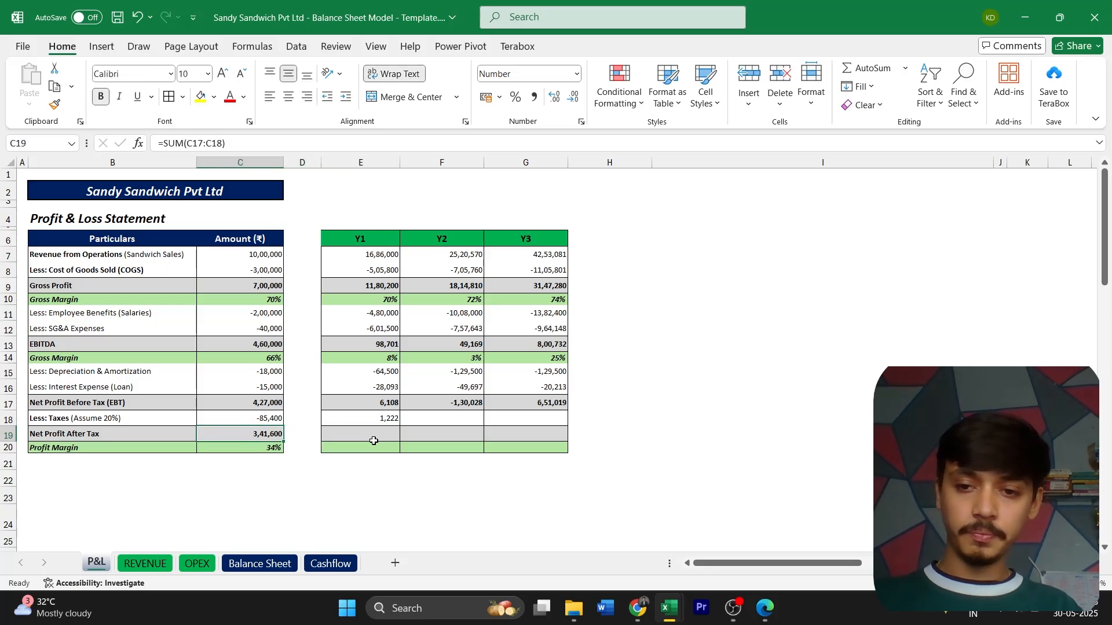
pyautogui.hotkey('ctrl', 'c')
pyautogui.click(374, 436)
pyautogui.hotkey('ctrl', 'v')
pyautogui.press('Return')
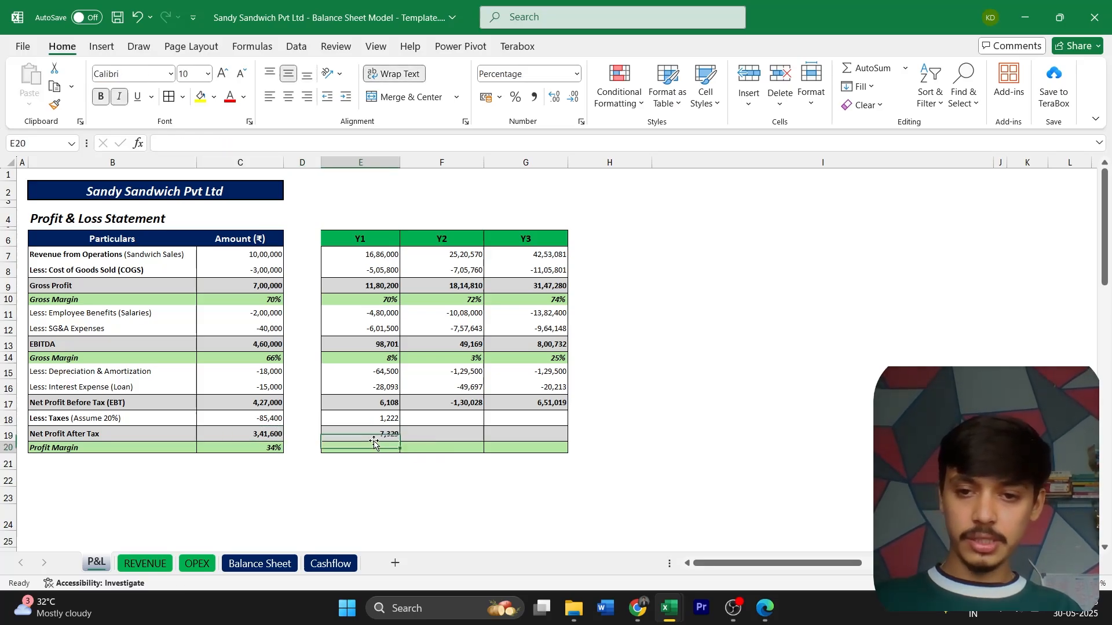
# - Change the Y1 Taxes formula in E18 to =E17*-20%
pyautogui.press('Up')
pyautogui.press('Up')
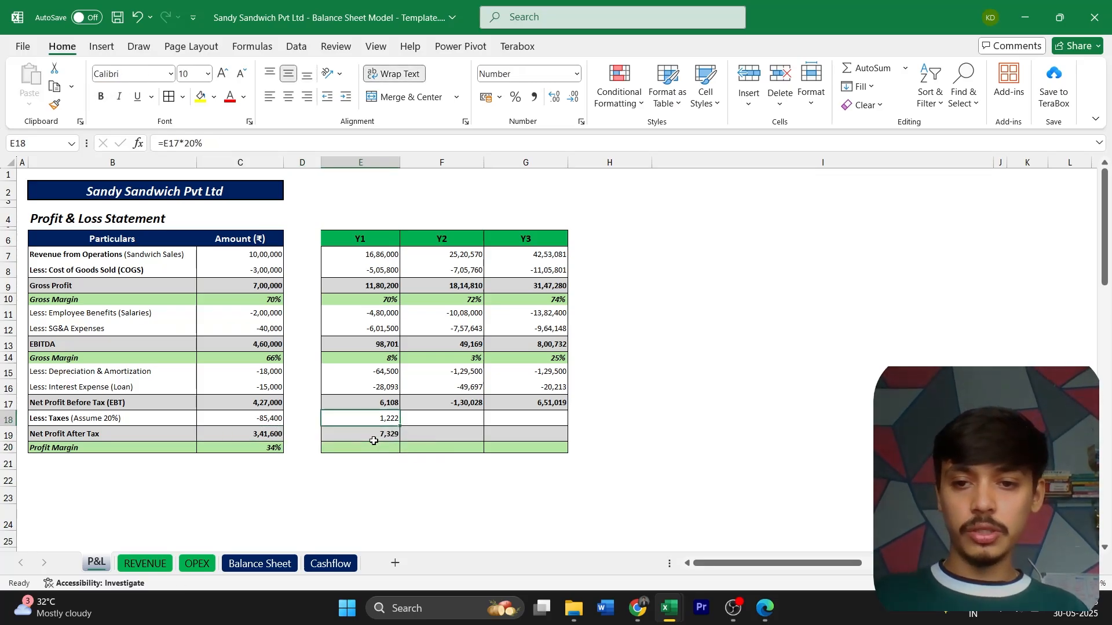
pyautogui.press('F2')
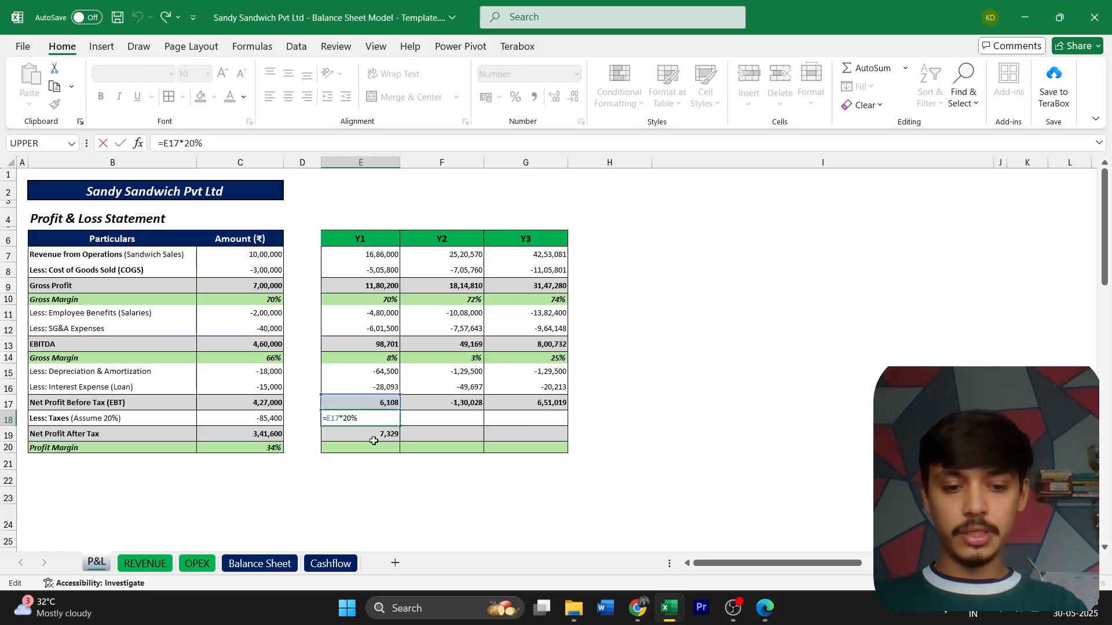
pyautogui.write('-')
pyautogui.press('Return')
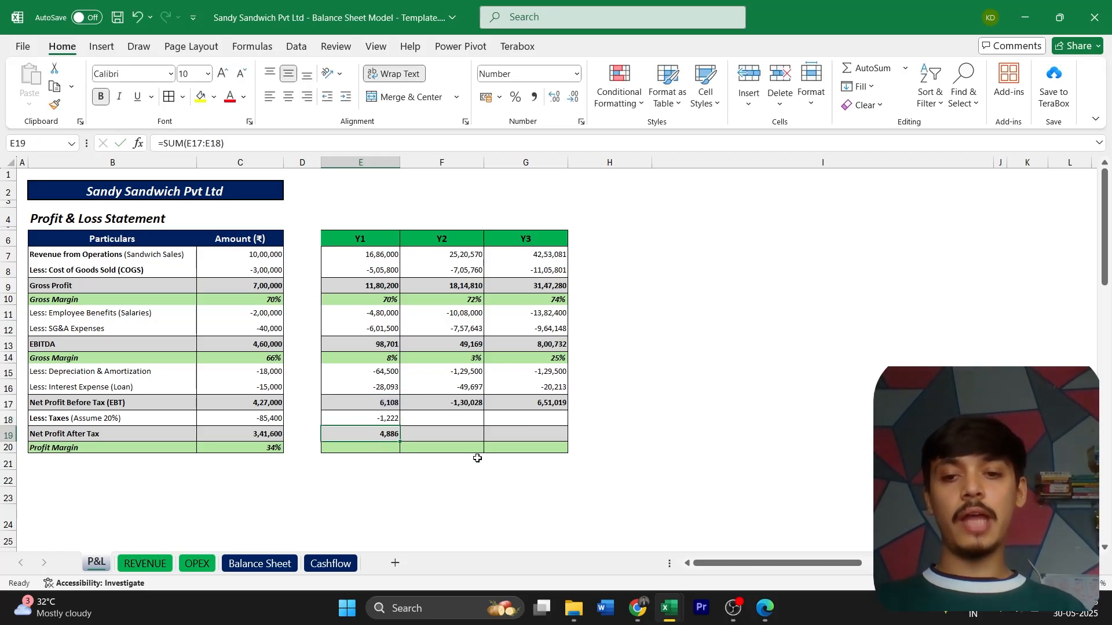
# - Copy the Profit Margin formula from C20 into the Y1 cell E20
pyautogui.press('Down')
pyautogui.press('Left')
pyautogui.press('Left')
pyautogui.hotkey('ctrl', 'c')
pyautogui.press('Right')
pyautogui.press('Right')
pyautogui.hotkey('ctrl', 'v')
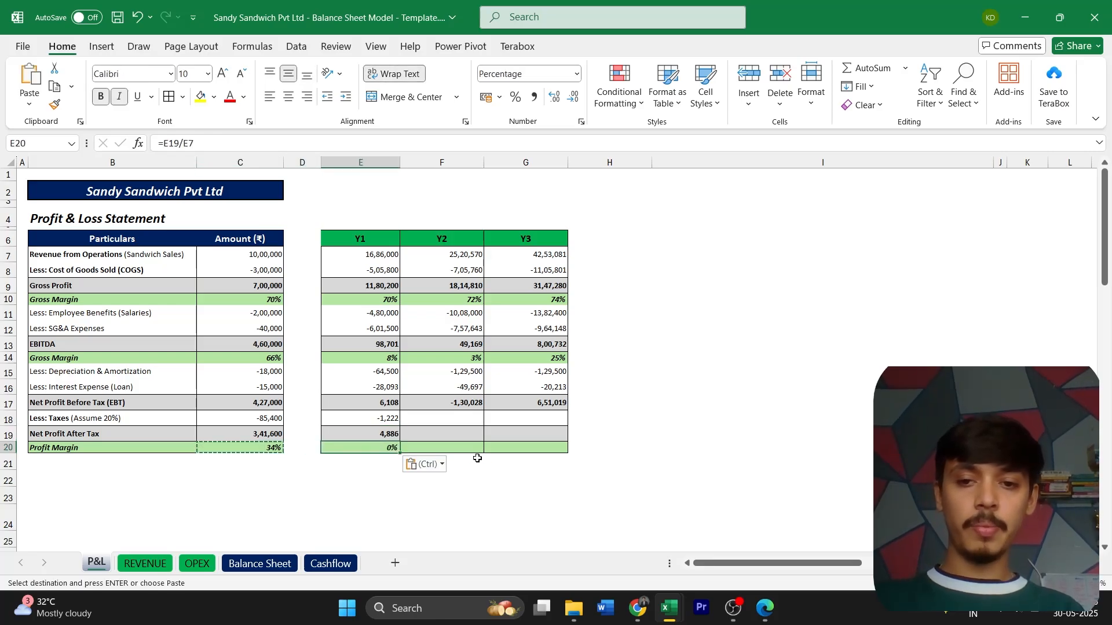
pyautogui.press('Escape')
pyautogui.click(477, 458)
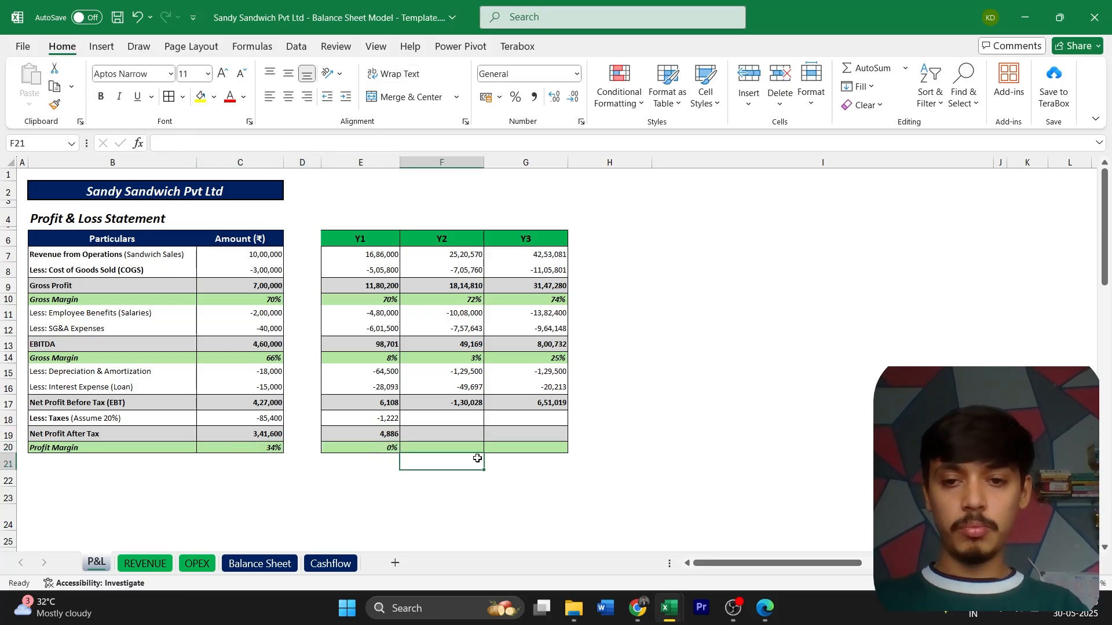
# - Show the Y1 Profit Margin in E20 with one decimal place
pyautogui.press('Up')
pyautogui.press('Left')
pyautogui.hotkey('alt', 'h')
pyautogui.press('0')
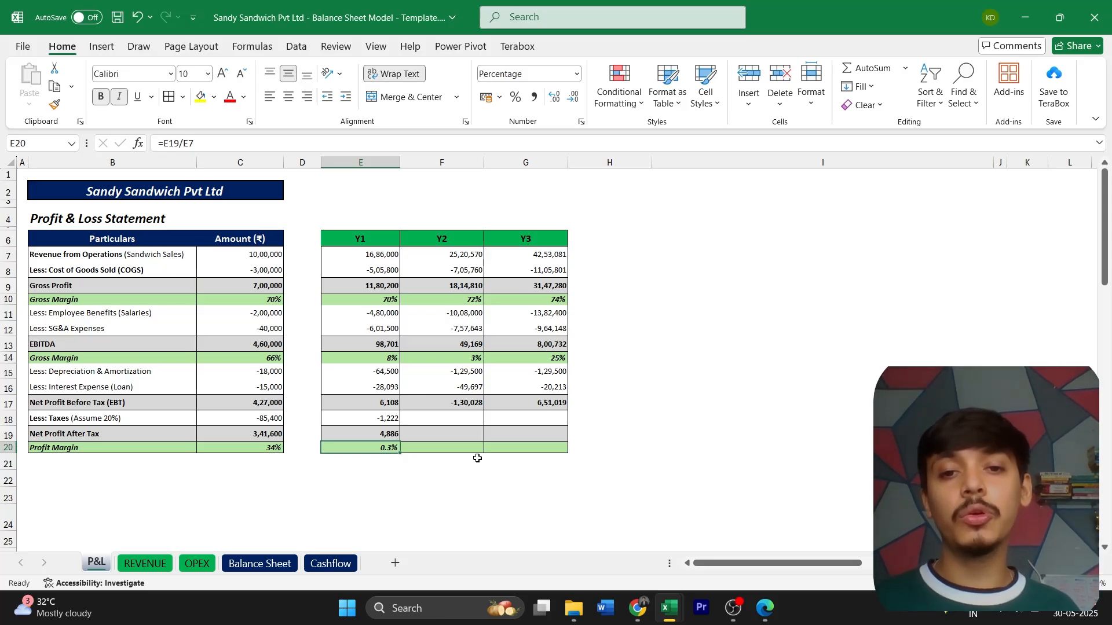
# - Copy the Y1 Taxes formula from E18 into F18 and change the Y2 tax rate in it to 0%
pyautogui.press('Up')
pyautogui.press('Up')
pyautogui.press('Right')
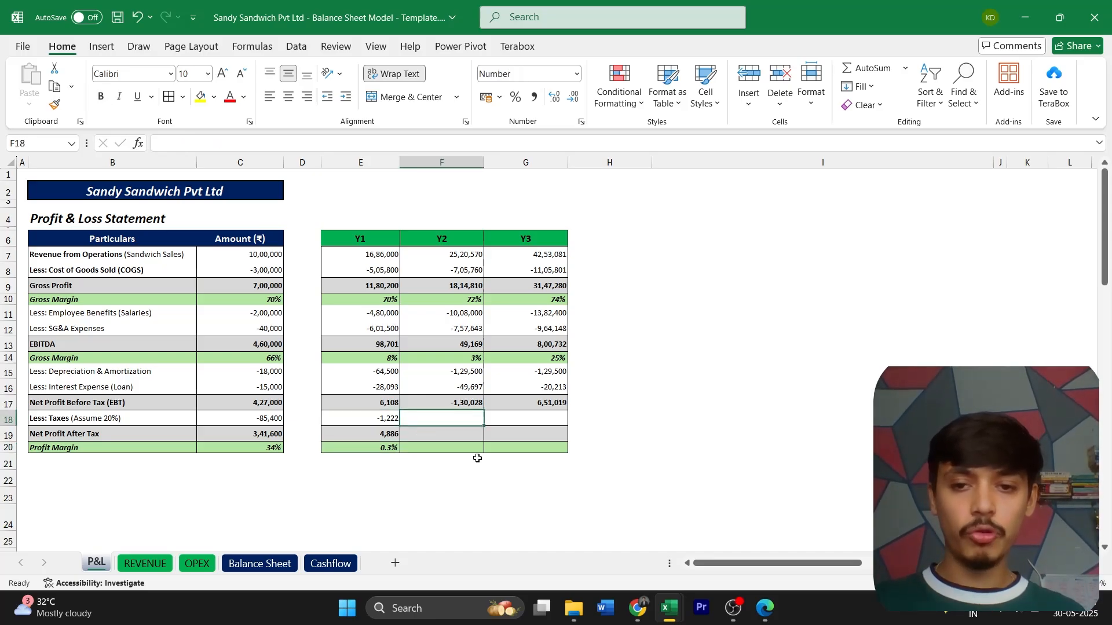
pyautogui.press('Left')
pyautogui.hotkey('ctrl', 'c')
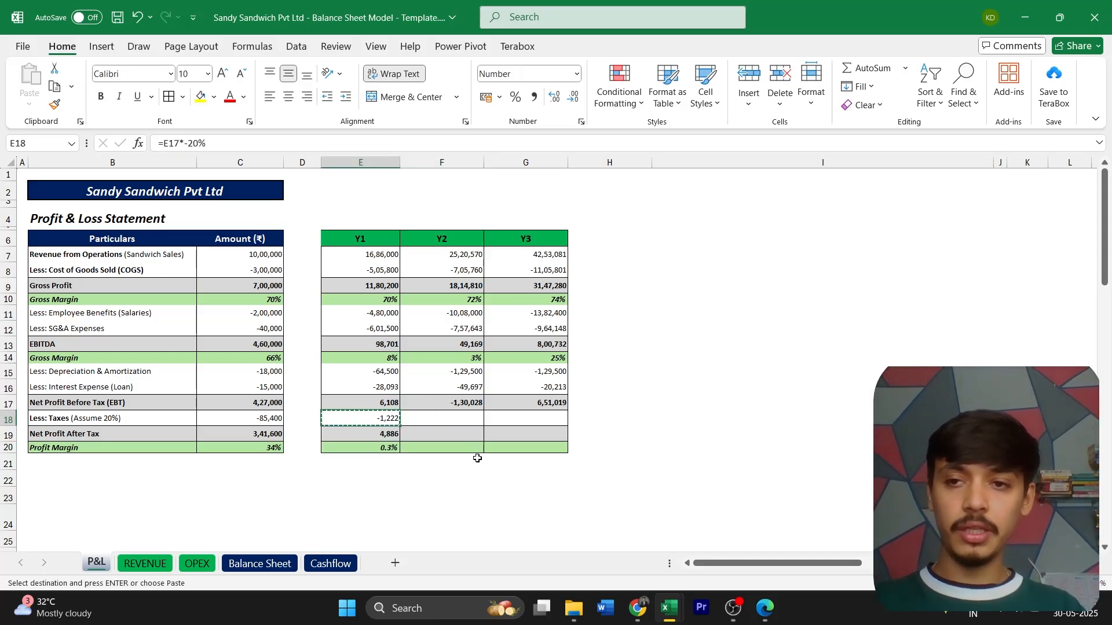
pyautogui.press('Right')
pyautogui.hotkey('ctrl', 'v')
pyautogui.press('F2')
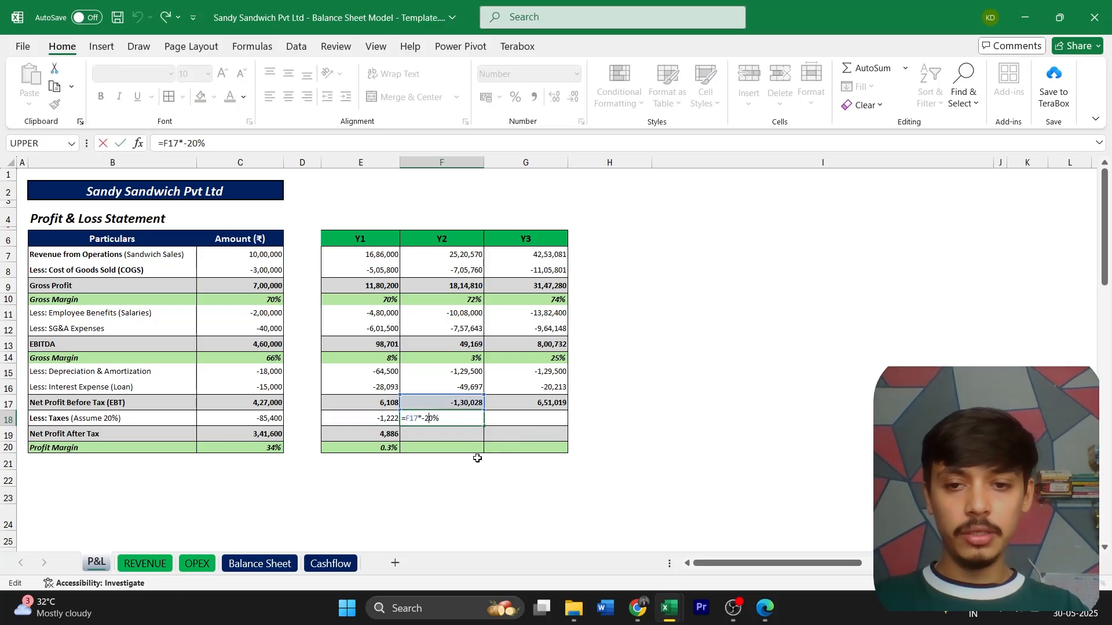
pyautogui.press('BackSpace')
pyautogui.press('Return')
# - Copy the Y1 Net Profit After Tax formula from E19 into the Y2 cell F19
pyautogui.press('Left')
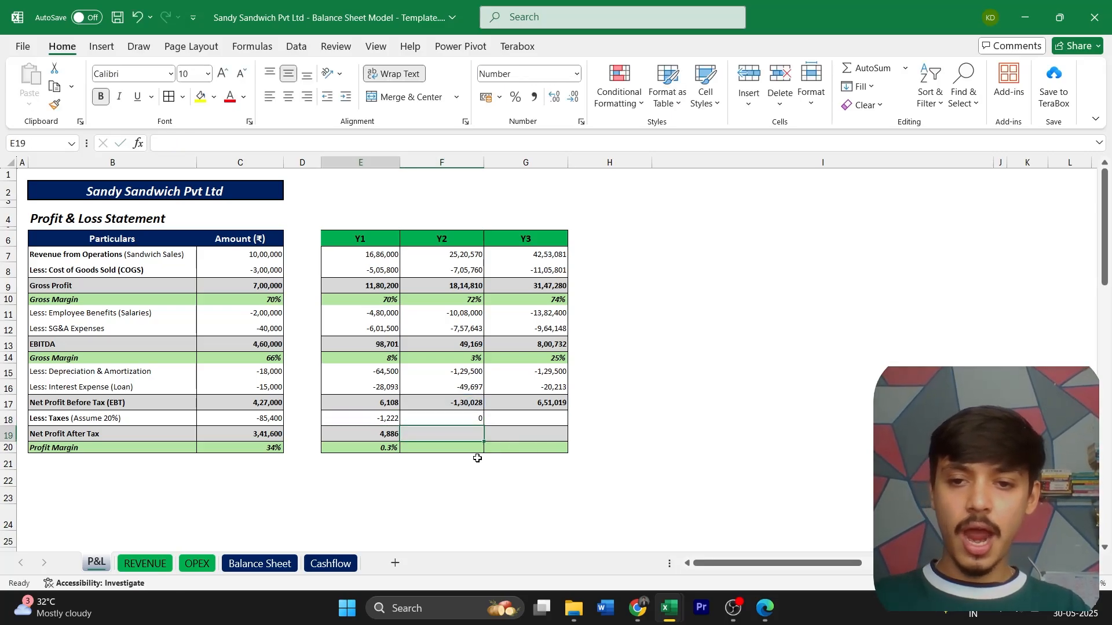
pyautogui.hotkey('ctrl', 'c')
pyautogui.press('Right')
pyautogui.hotkey('ctrl', 'v')
pyautogui.press('Escape')
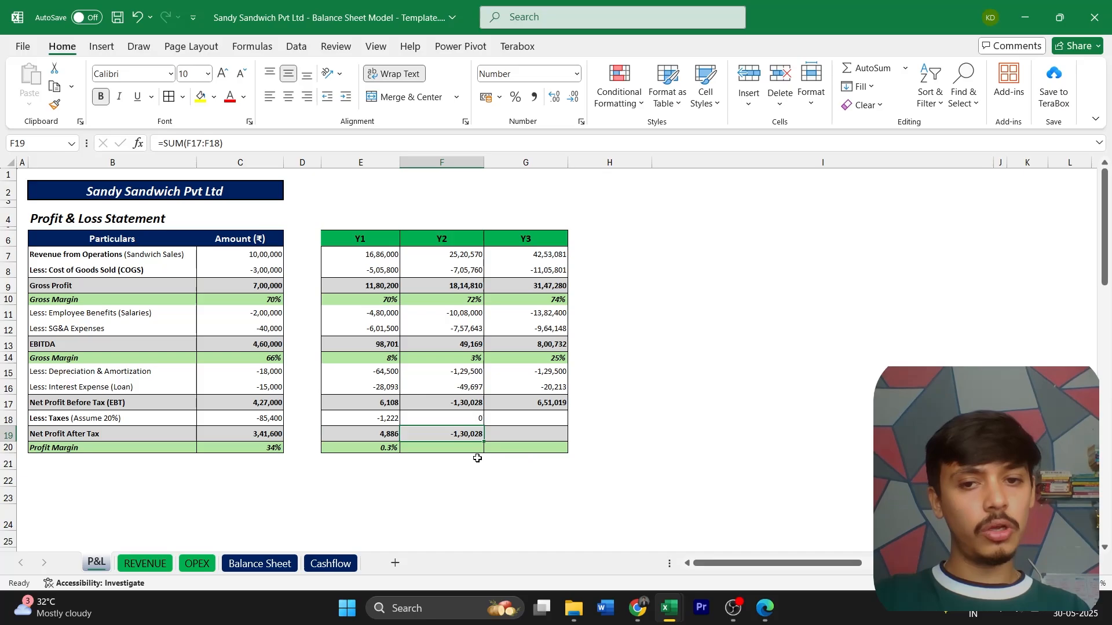
# - Copy the Y1 Profit Margin formula from E20 into the Y2 cell F20
pyautogui.press('Down')
pyautogui.press('Left')
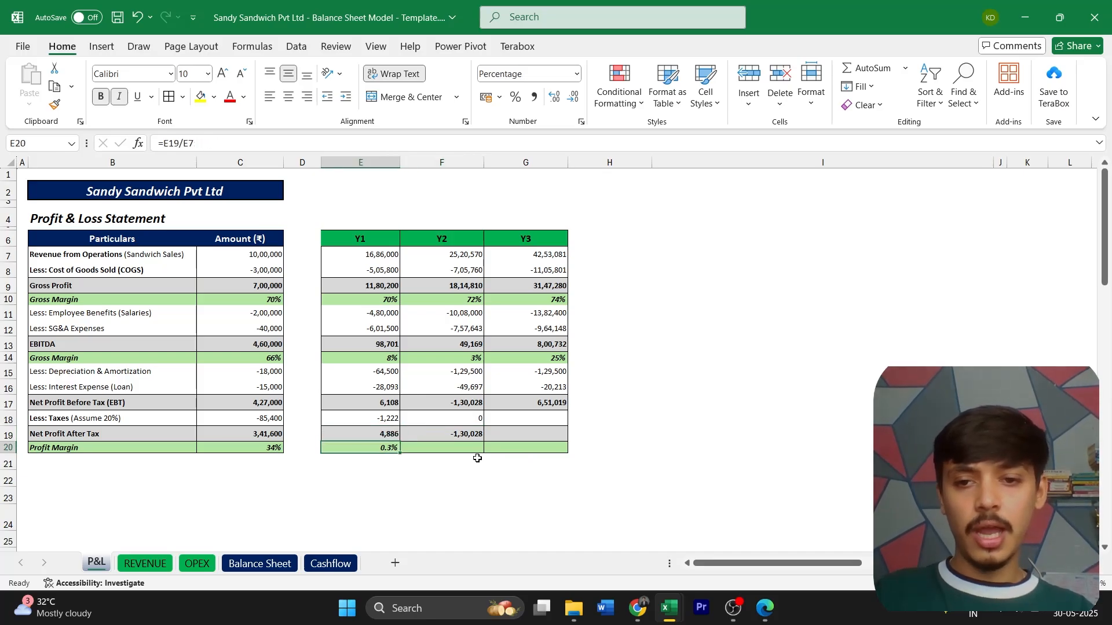
pyautogui.hotkey('ctrl', 'c')
pyautogui.press('Right')
pyautogui.hotkey('ctrl', 'v')
pyautogui.press('Escape')
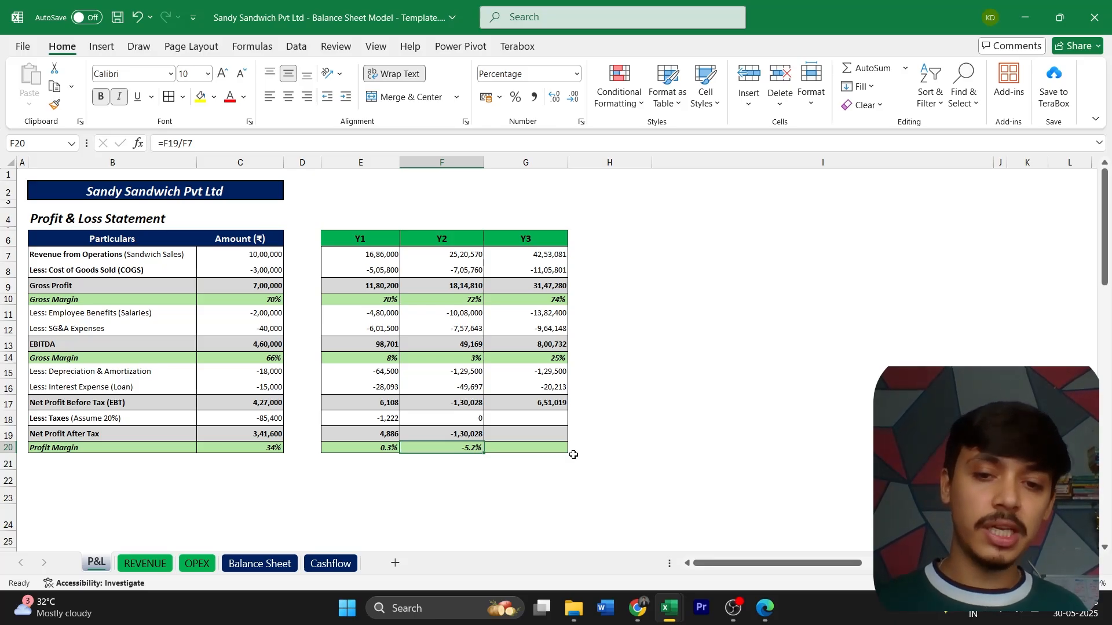
# - Calculate the Y3 Taxes in G18 as a negative 15% of the Y3 Net Profit Before Tax in G17
pyautogui.press('Right')
pyautogui.press('Up')
pyautogui.press('Up')
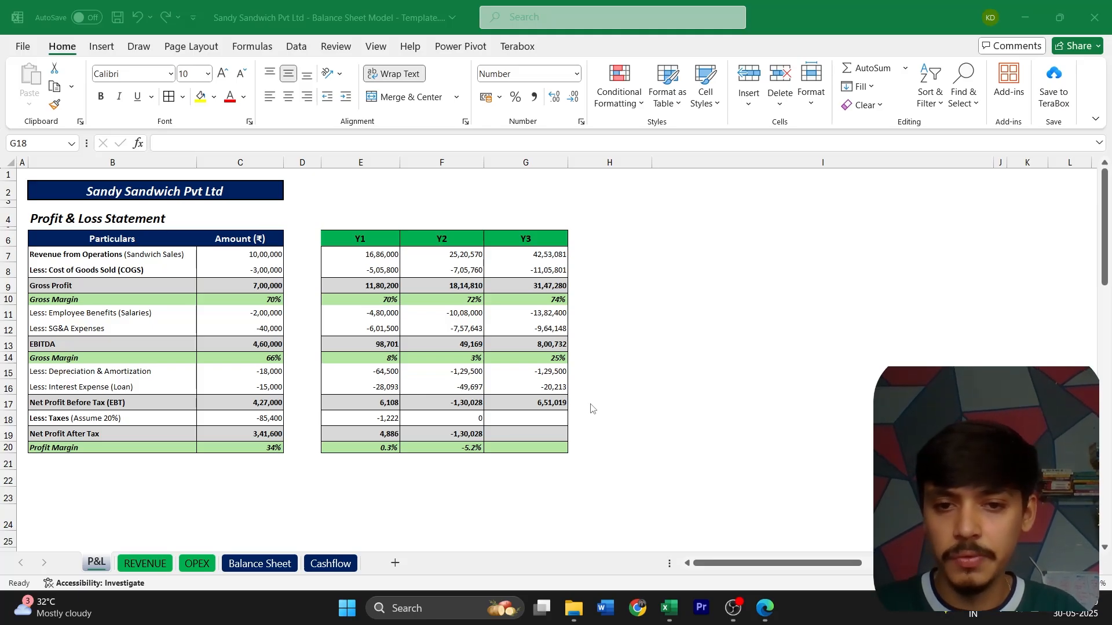
pyautogui.click(549, 418)
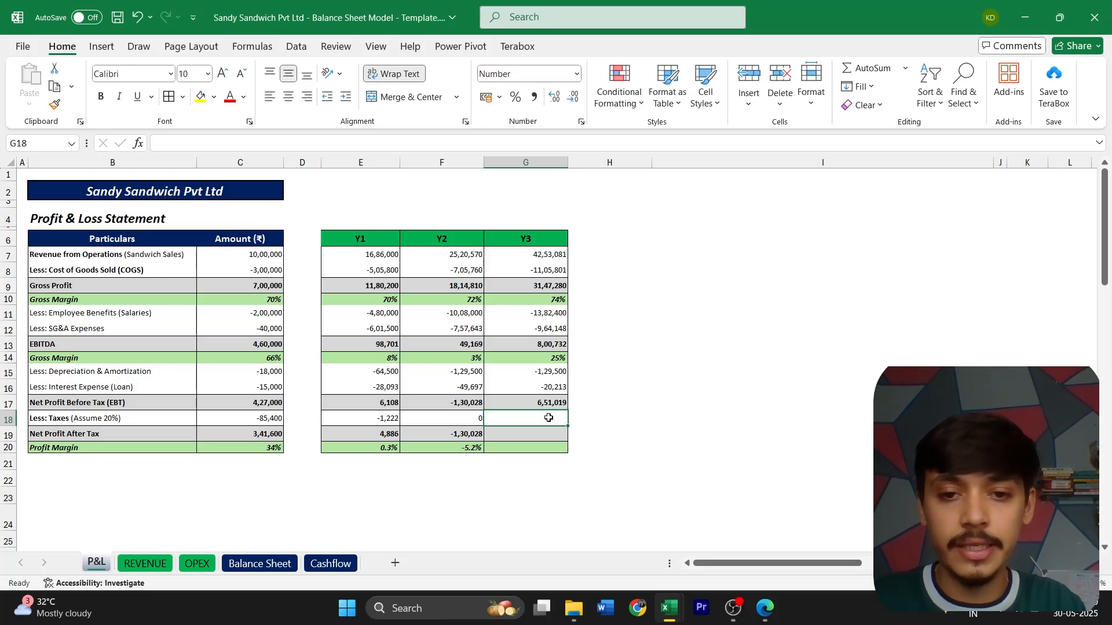
pyautogui.write('=')
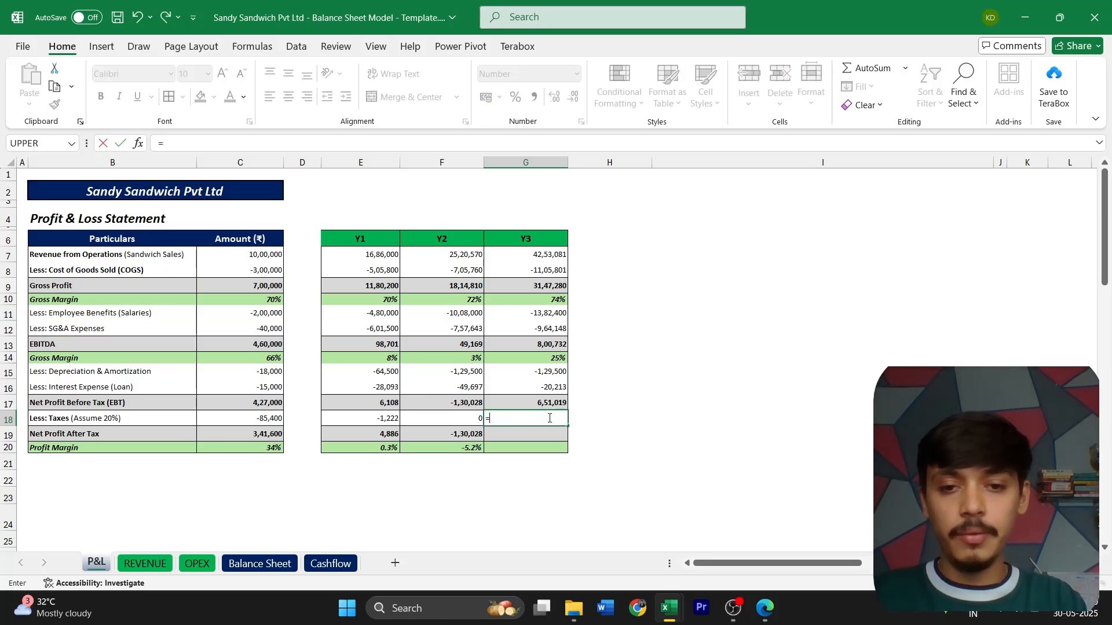
pyautogui.write('G17*15%')
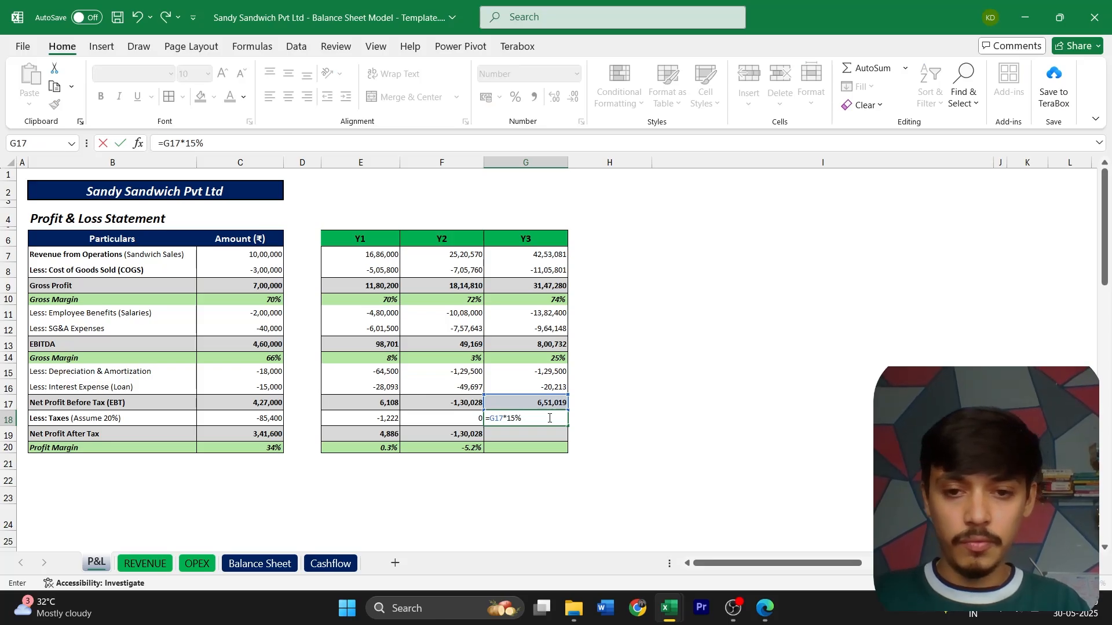
pyautogui.press('Return')
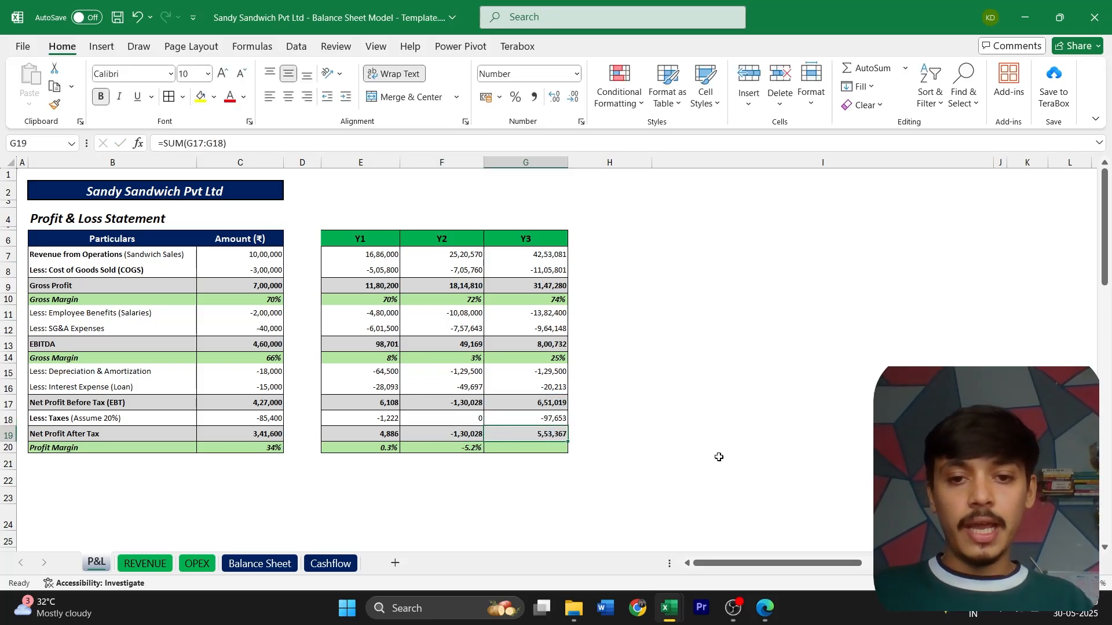
# - Copy the Y2 Profit Margin formula from F20 into the Y3 cell G20
pyautogui.press('Down')
pyautogui.press('Left')
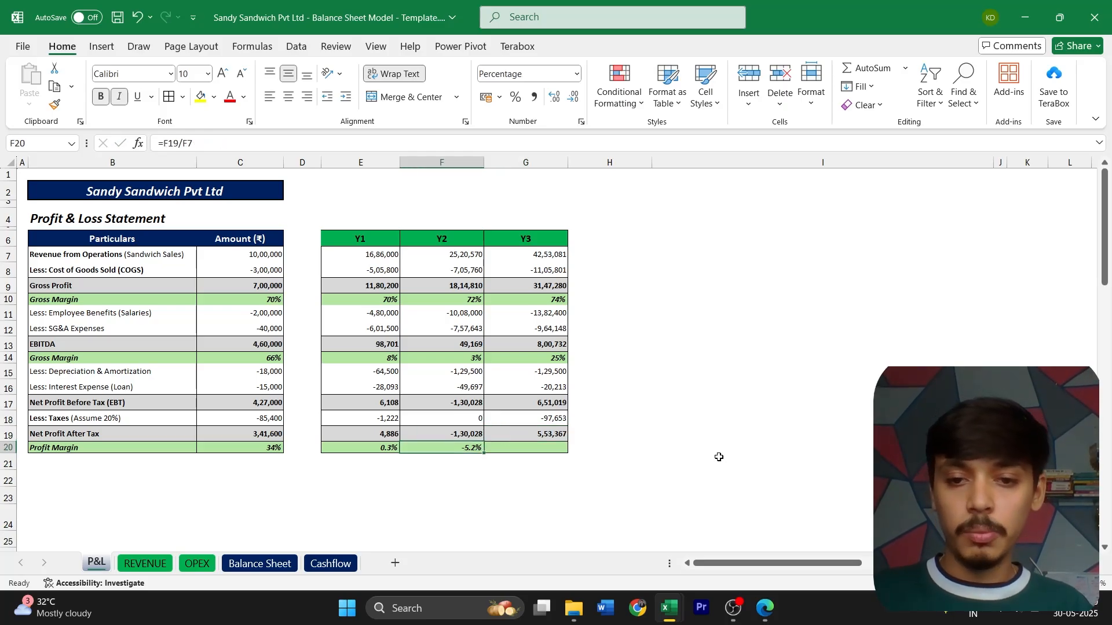
pyautogui.hotkey('ctrl', 'c')
pyautogui.press('Right')
pyautogui.hotkey('ctrl', 'v')
pyautogui.press('Escape')
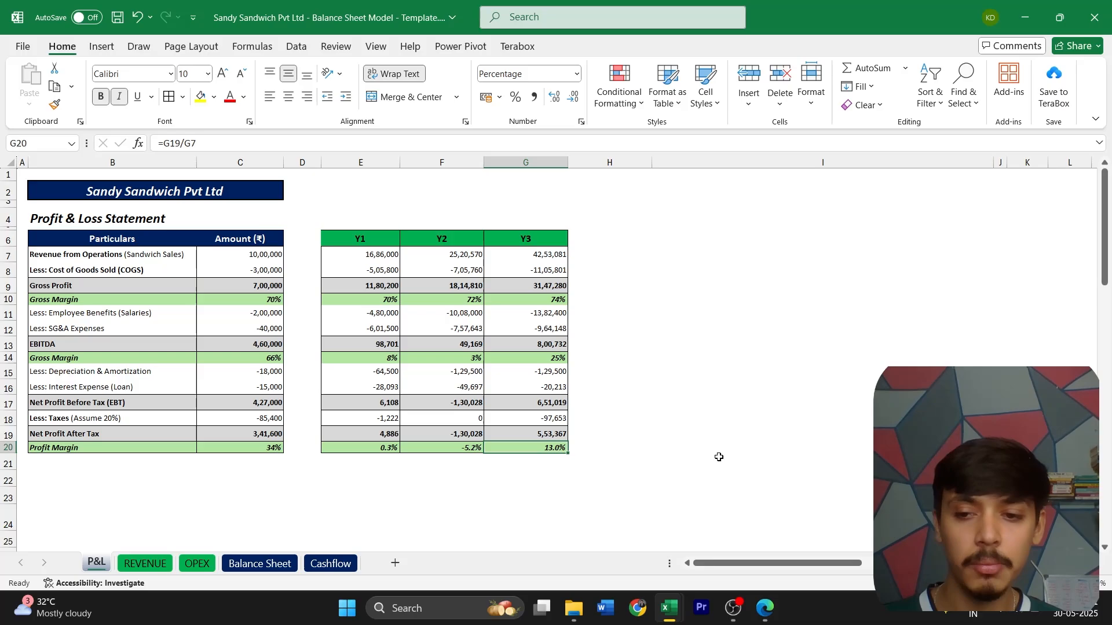
# - In the Balance Sheet, set Y1 Retained Earnings in E30 to the sum of P&L net profits after tax C19 and E19
pyautogui.hotkey('ctrl', 'pagedown')
pyautogui.hotkey('ctrl', 'pagedown')
pyautogui.hotkey('ctrl', 'pagedown')
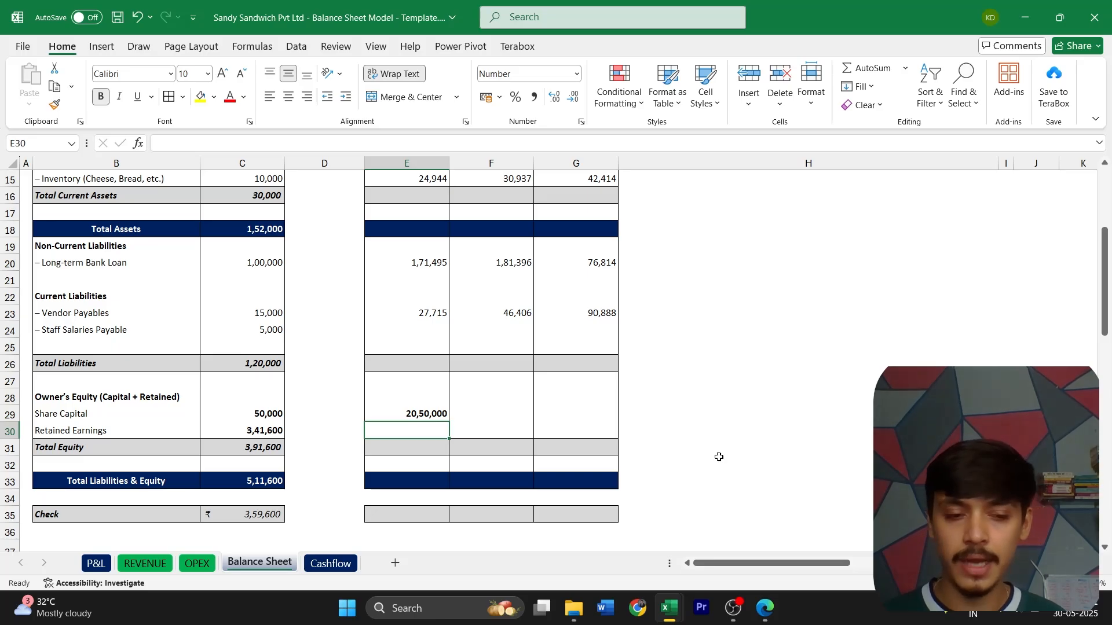
pyautogui.write('=')
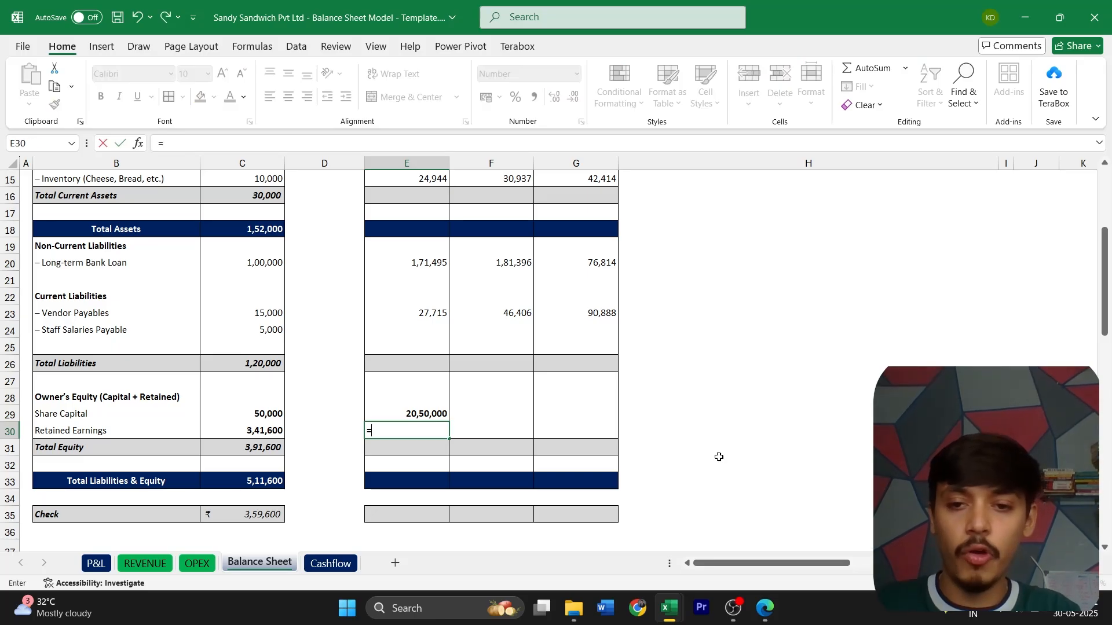
pyautogui.hotkey('ctrl', 'pageup')
pyautogui.hotkey('ctrl', 'pageup')
pyautogui.hotkey('ctrl', 'pageup')
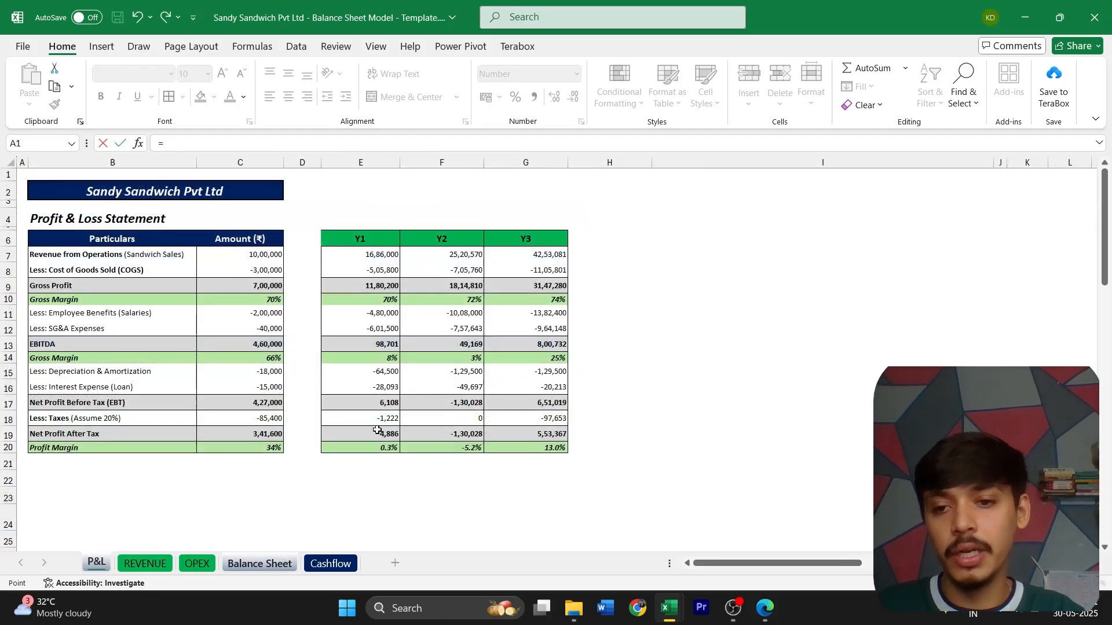
pyautogui.click(273, 430)
pyautogui.write('+')
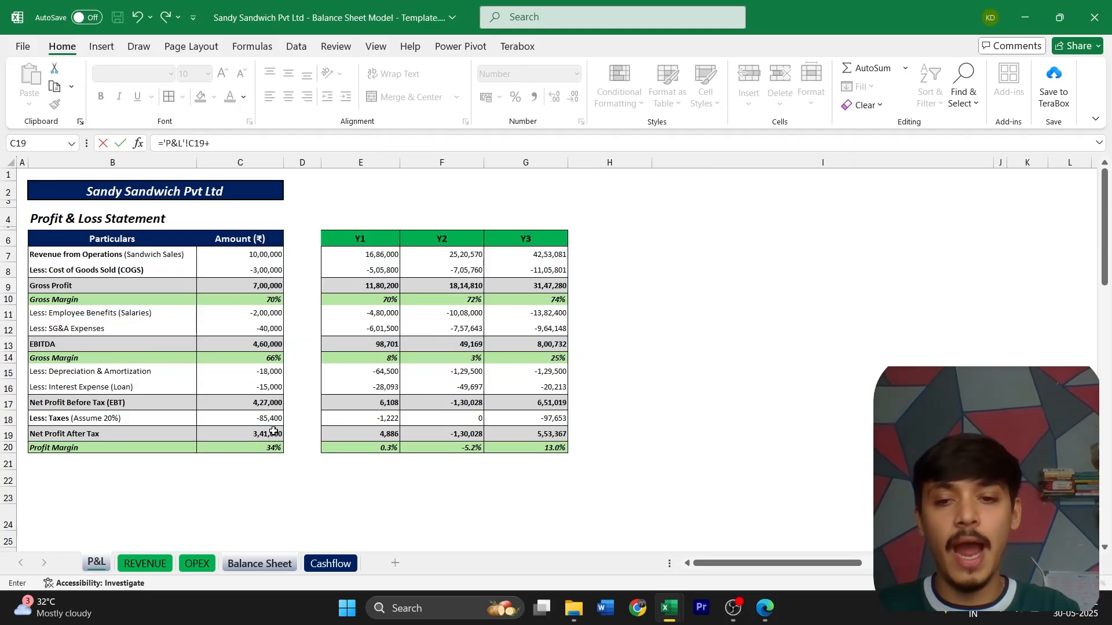
pyautogui.click(357, 440)
pyautogui.press('Return')
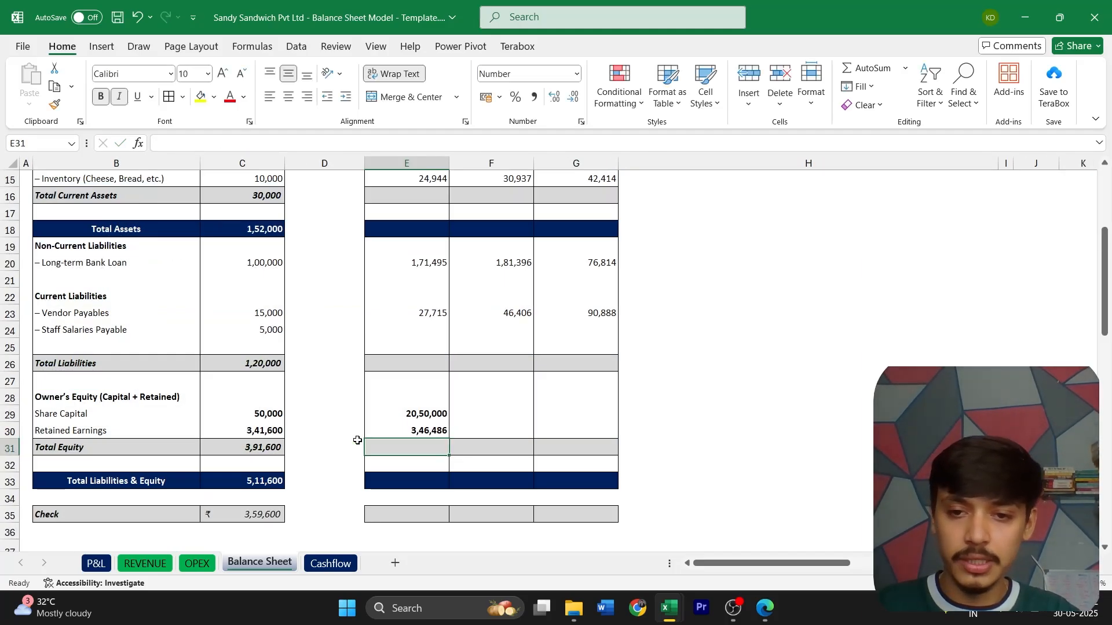
# - Carry the Y1 Share Capital forward by linking F29 to E29 and G29 to F29
pyautogui.press('Right')
pyautogui.press('Up')
pyautogui.press('Up')
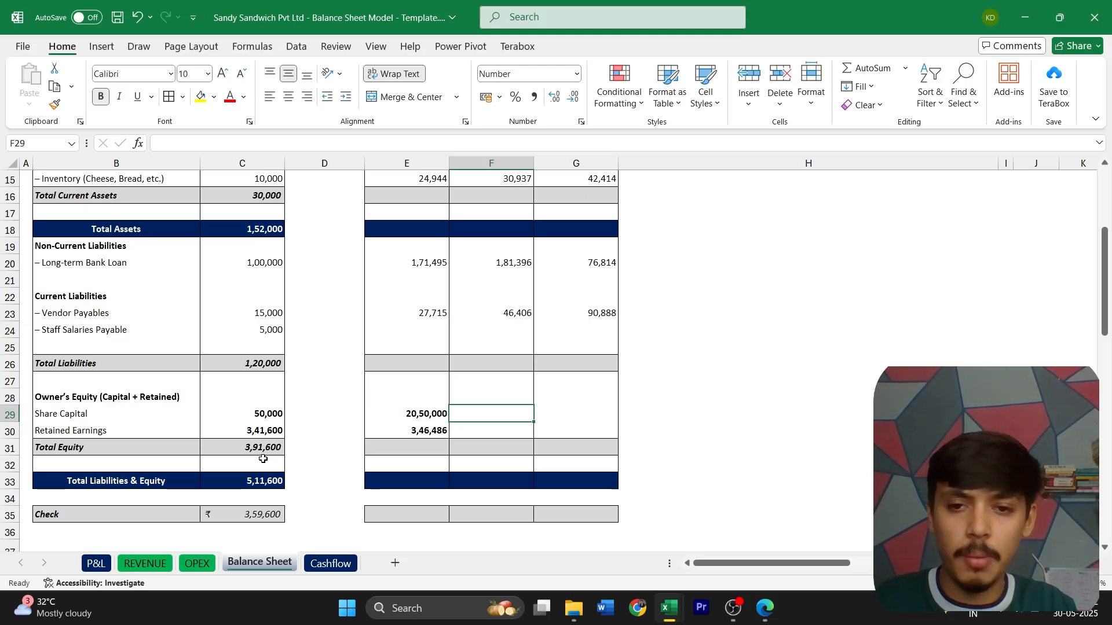
pyautogui.write('=')
pyautogui.press('Left')
pyautogui.press('Return')
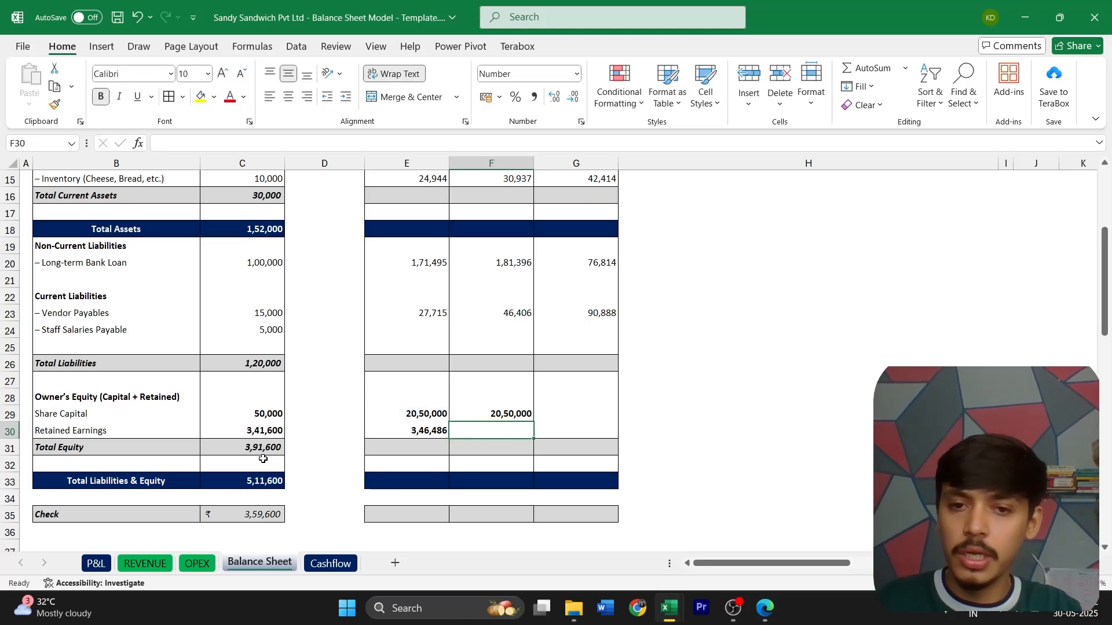
pyautogui.press('Right')
pyautogui.press('Up')
pyautogui.write('=')
pyautogui.press('Left')
pyautogui.press('Return')
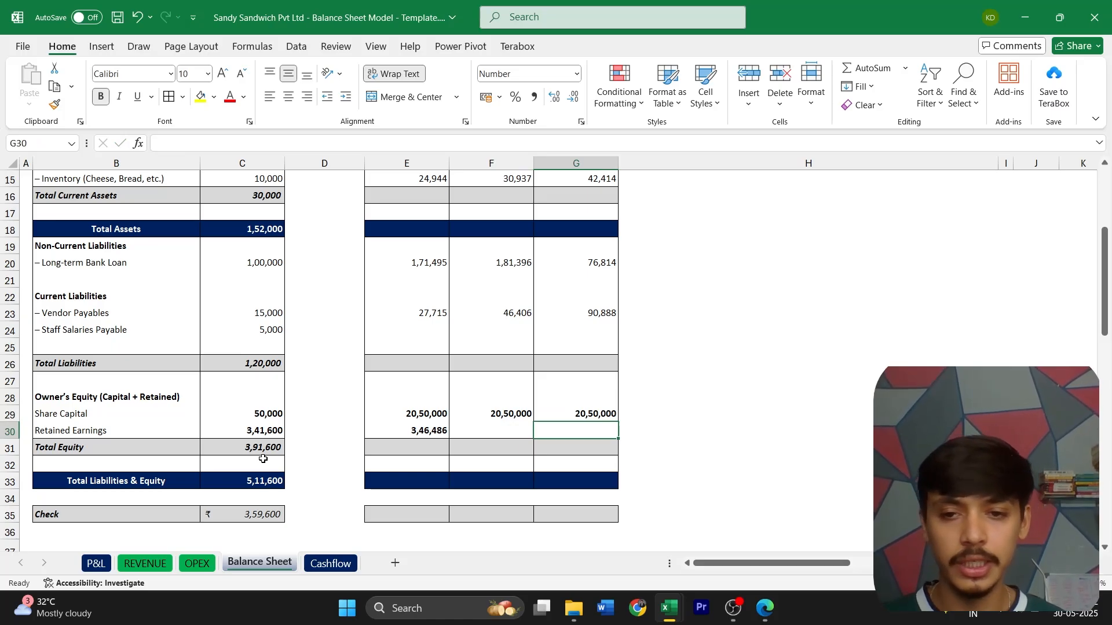
# - Set Y2 Retained Earnings in F30 to the sum of P&L net profits after tax F19, E19 and C19
pyautogui.press('Left')
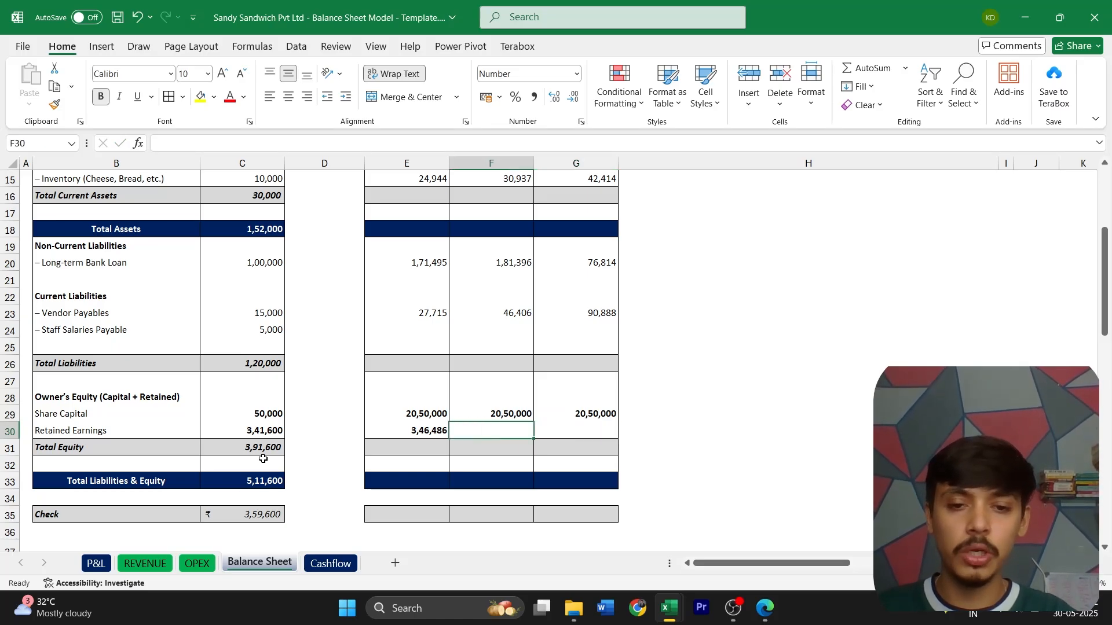
pyautogui.write('=')
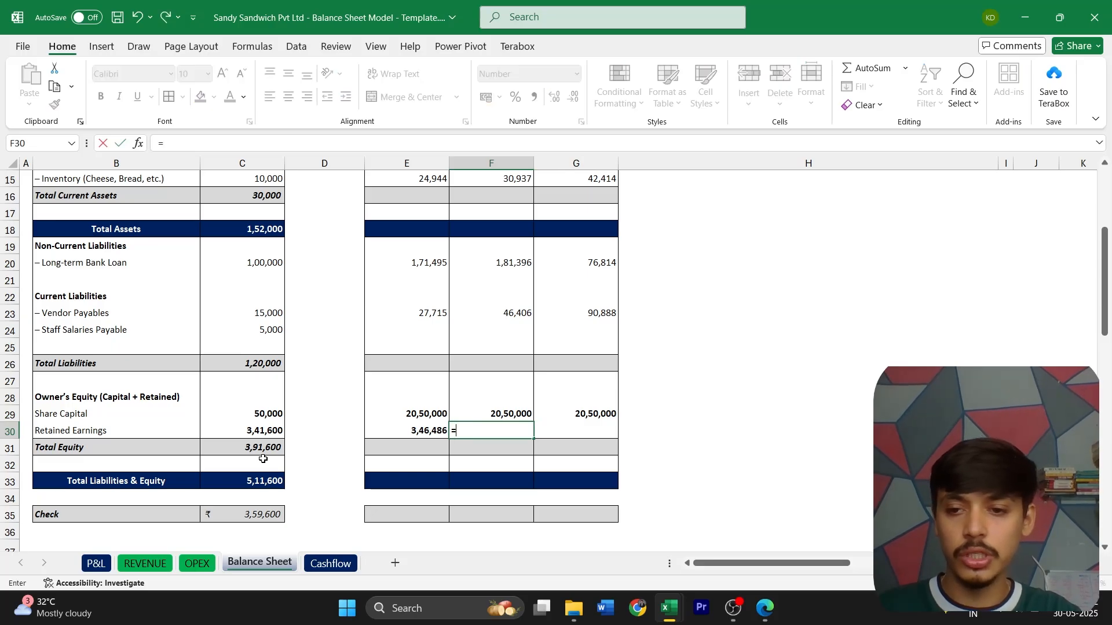
pyautogui.hotkey('ctrl', 'pageup')
pyautogui.hotkey('ctrl', 'pageup')
pyautogui.hotkey('ctrl', 'pageup')
pyautogui.click(458, 435)
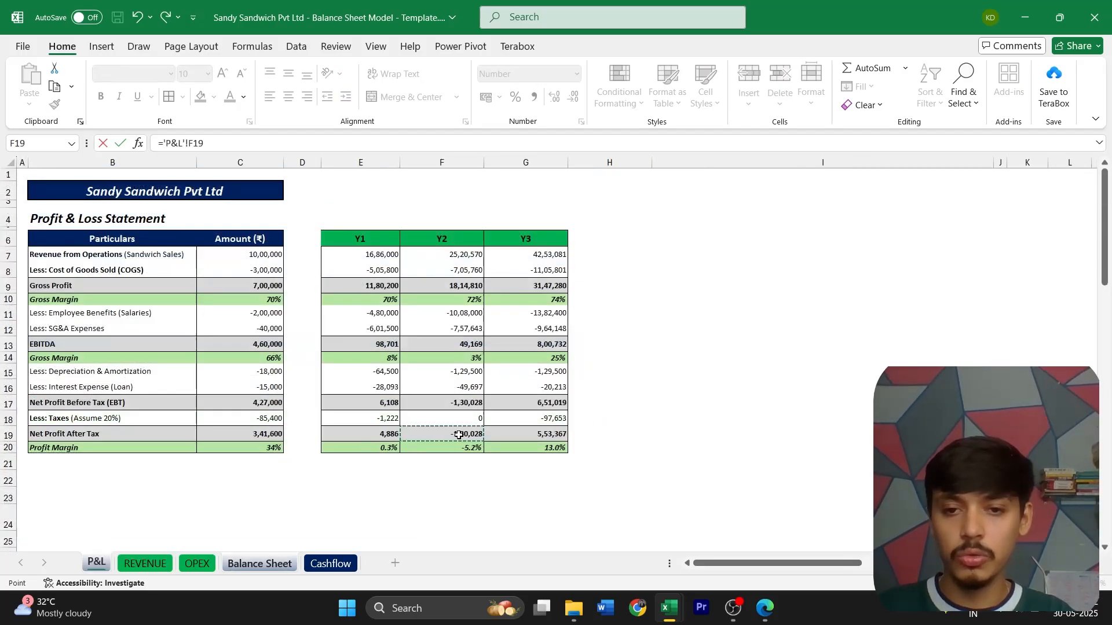
pyautogui.write('+')
pyautogui.click(396, 438)
pyautogui.write('+')
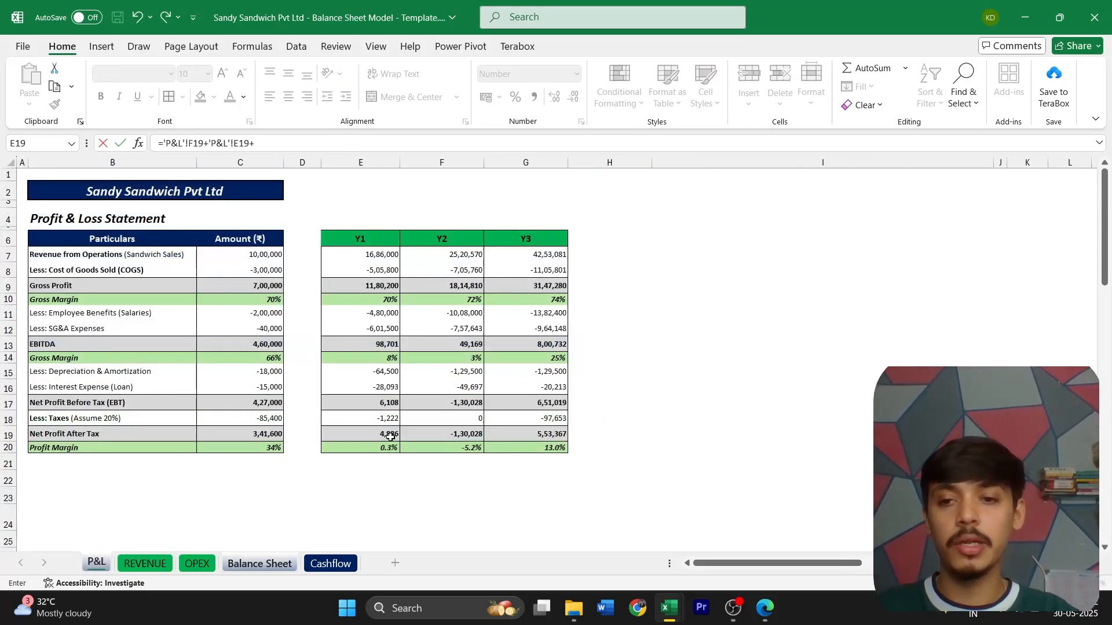
pyautogui.click(259, 434)
pyautogui.press('Return')
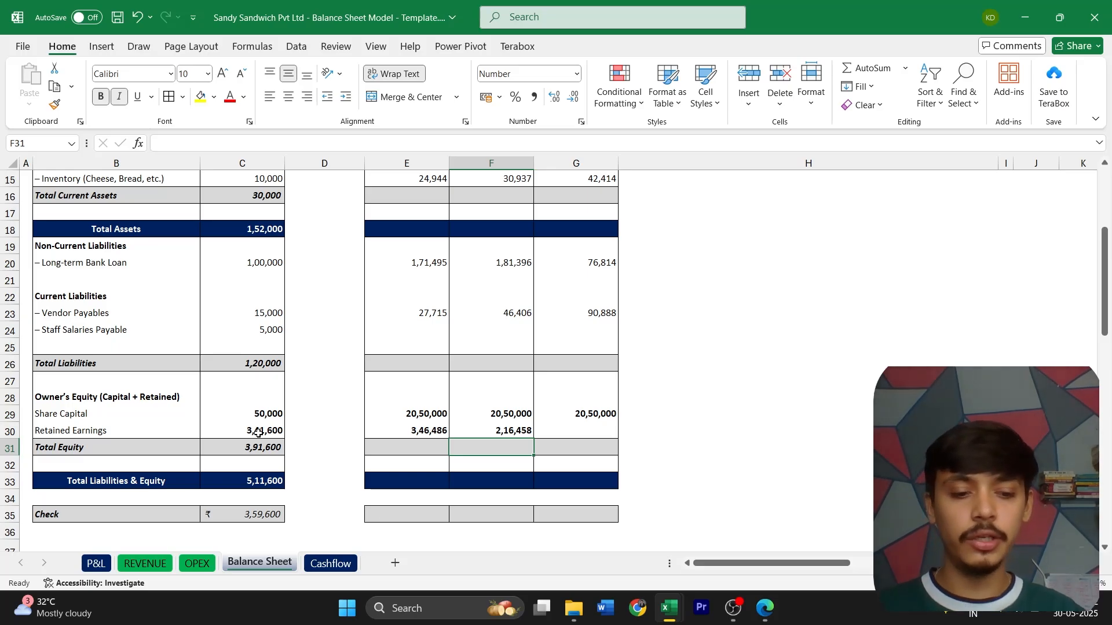
# - Set Y3 Retained Earnings in G30 to the SUM of the P&L Net Profit After Tax range C19:G19
pyautogui.press('Up')
pyautogui.press('Right')
pyautogui.write('=')
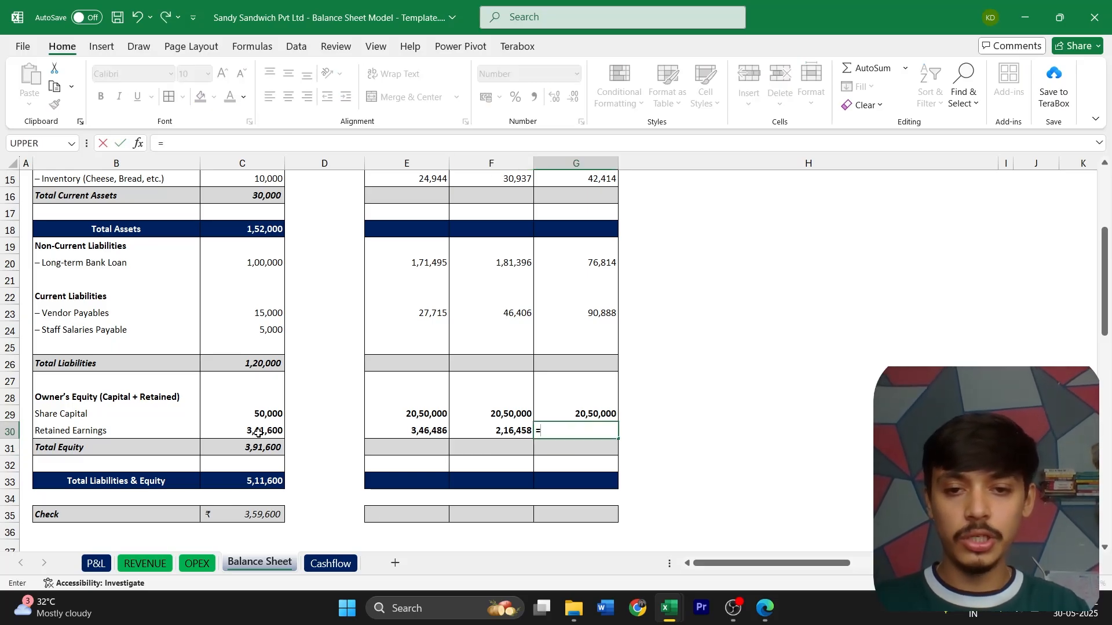
pyautogui.hotkey('ctrl', 'pageup')
pyautogui.hotkey('ctrl', 'pageup')
pyautogui.hotkey('ctrl', 'pageup')
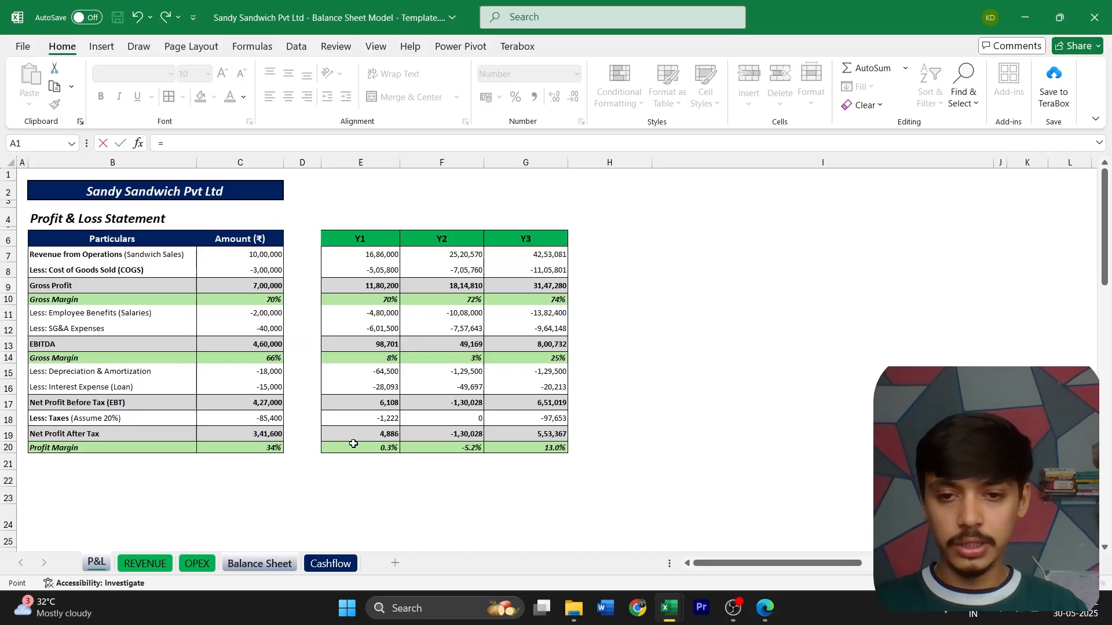
pyautogui.write('SUM(')
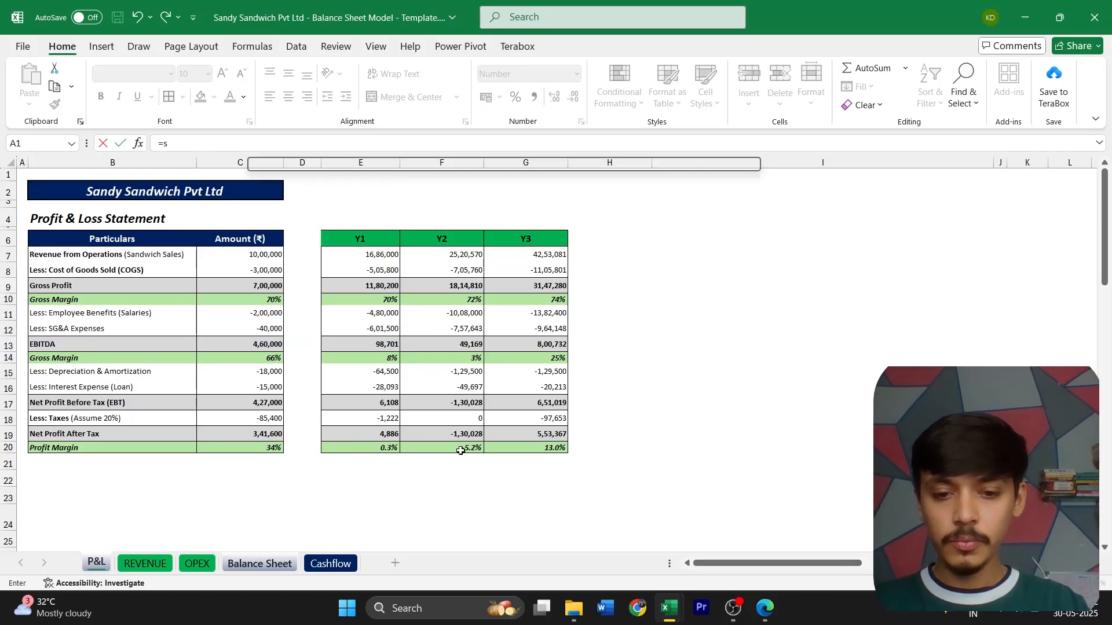
pyautogui.moveTo(507, 438); pyautogui.dragTo(255, 434)
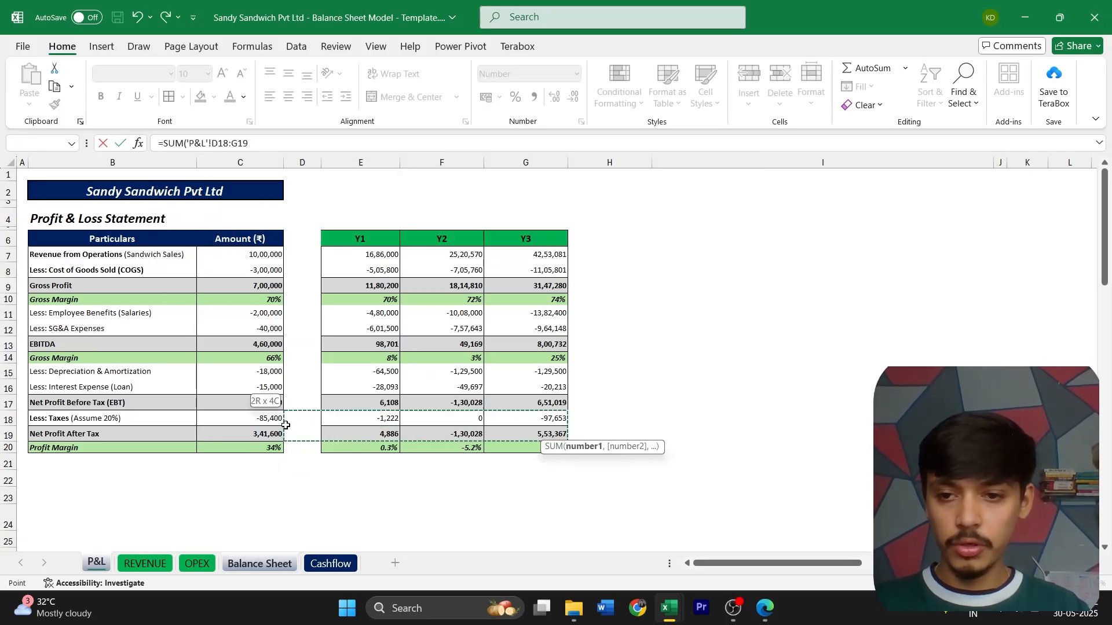
pyautogui.press('Return')
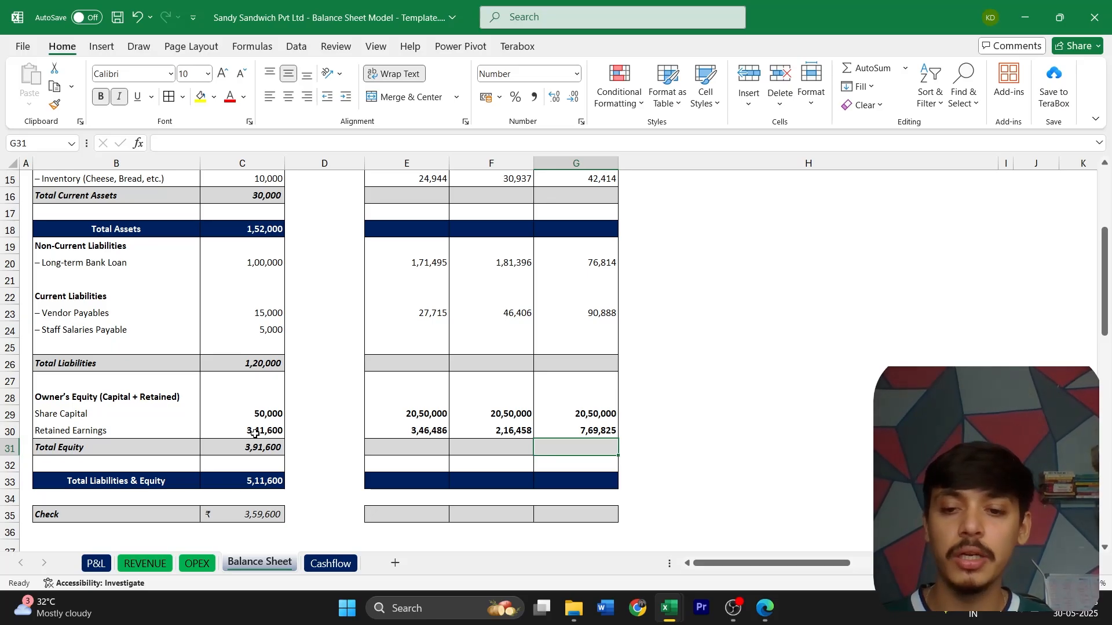
pyautogui.hotkey('alt', 'Tab')
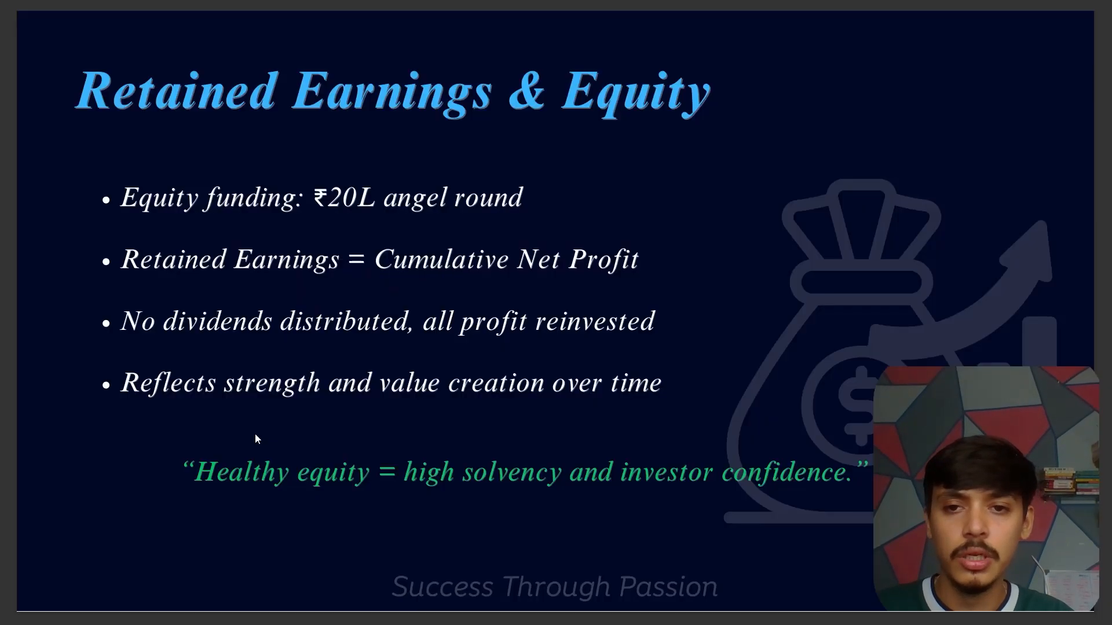
pyautogui.hotkey('alt', 'Tab')
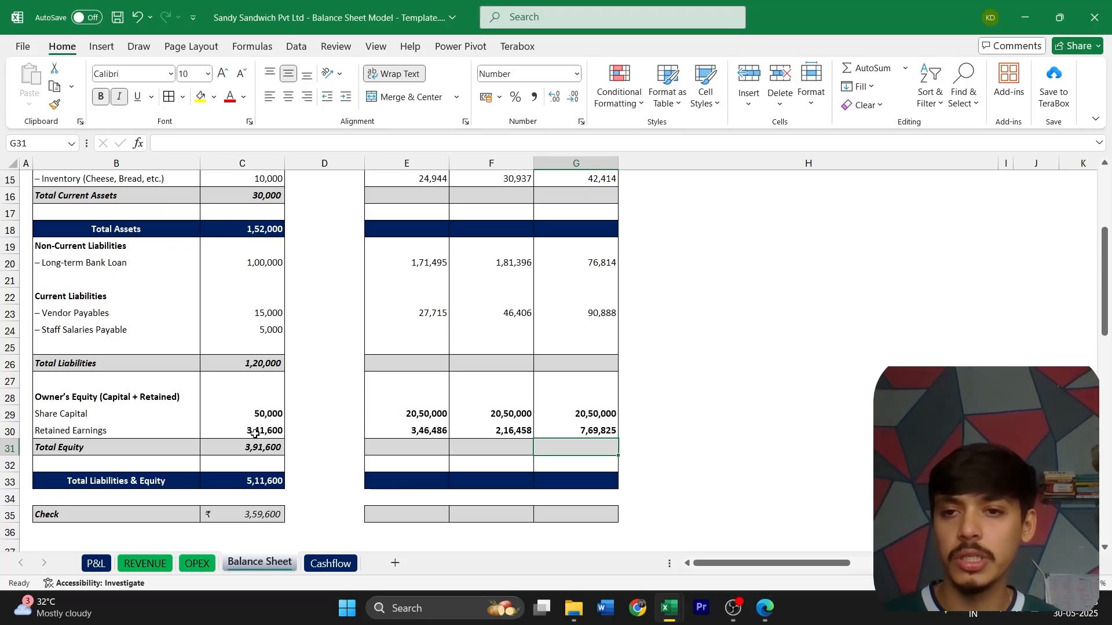
# - Copy the Total Current Assets formula from C16 into the Y1–Y3 cells E16:G16
pyautogui.scroll(5, 255, 433)
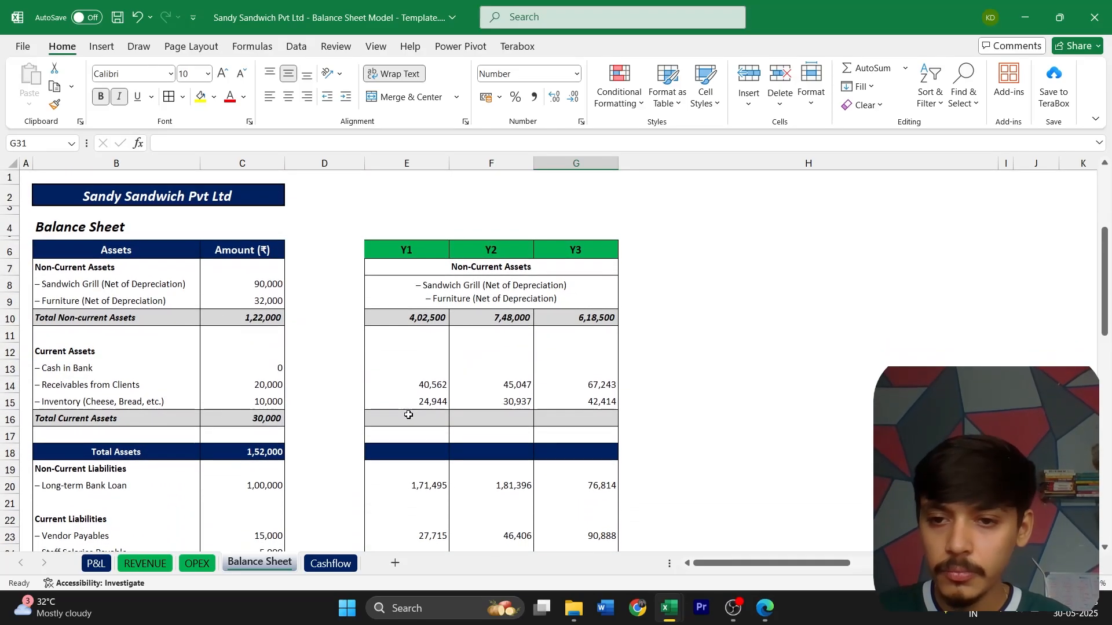
pyautogui.click(275, 420)
pyautogui.hotkey('ctrl', 'c')
pyautogui.press('Right')
pyautogui.press('Right')
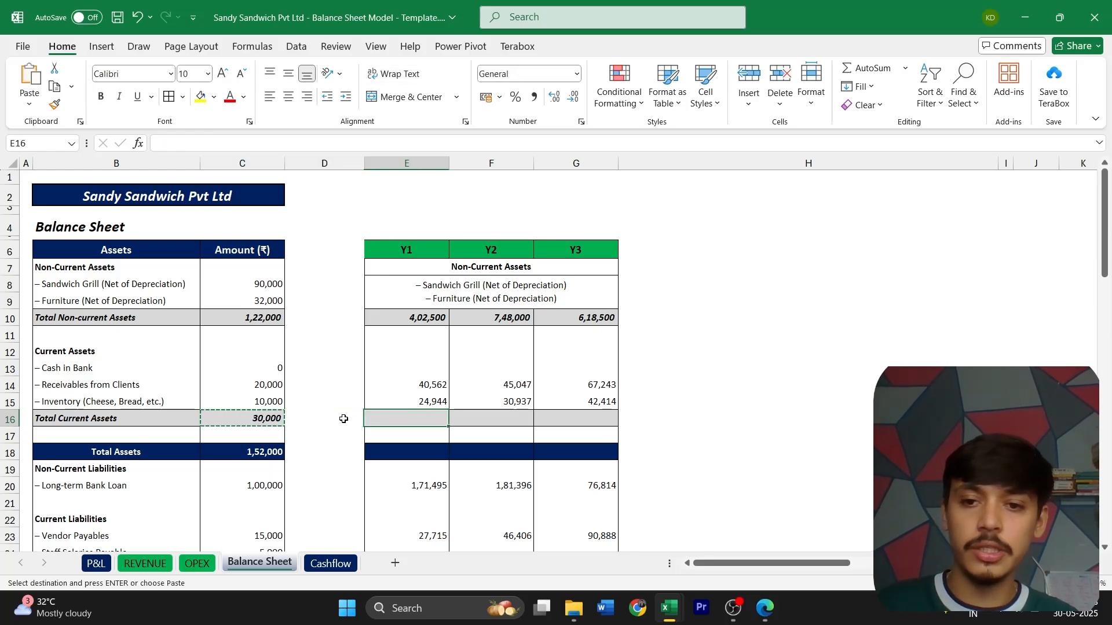
pyautogui.hotkey('shift', 'Right')
pyautogui.hotkey('shift', 'Right')
pyautogui.hotkey('ctrl', 'v')
pyautogui.press('Escape')
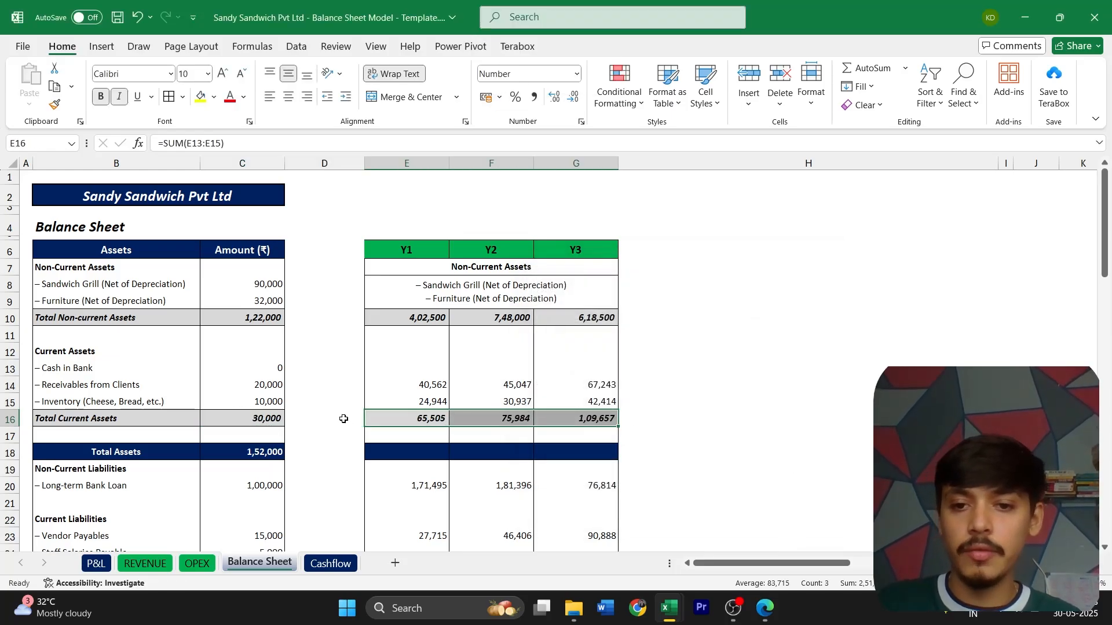
# - Copy the Total Assets formula from C18 into the Y1–Y3 cells E18:G18 and check the cell references in E18
pyautogui.press('Down')
pyautogui.press('Down')
pyautogui.press('Left')
pyautogui.press('Left')
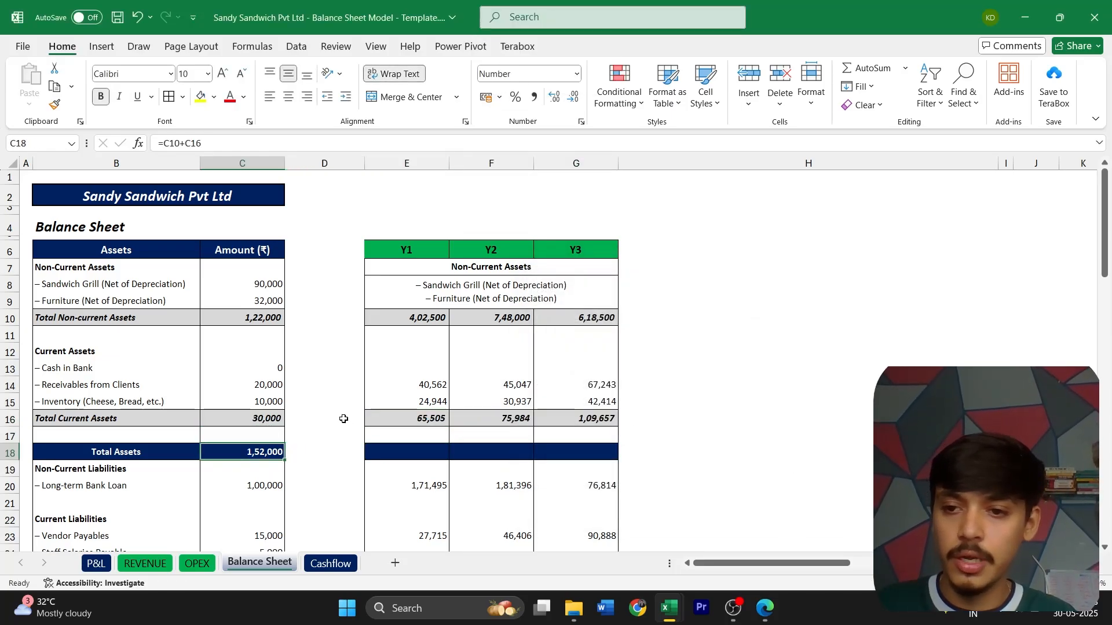
pyautogui.hotkey('ctrl', 'c')
pyautogui.press('Right')
pyautogui.press('Right')
pyautogui.hotkey('shift', 'Right')
pyautogui.hotkey('shift', 'Right')
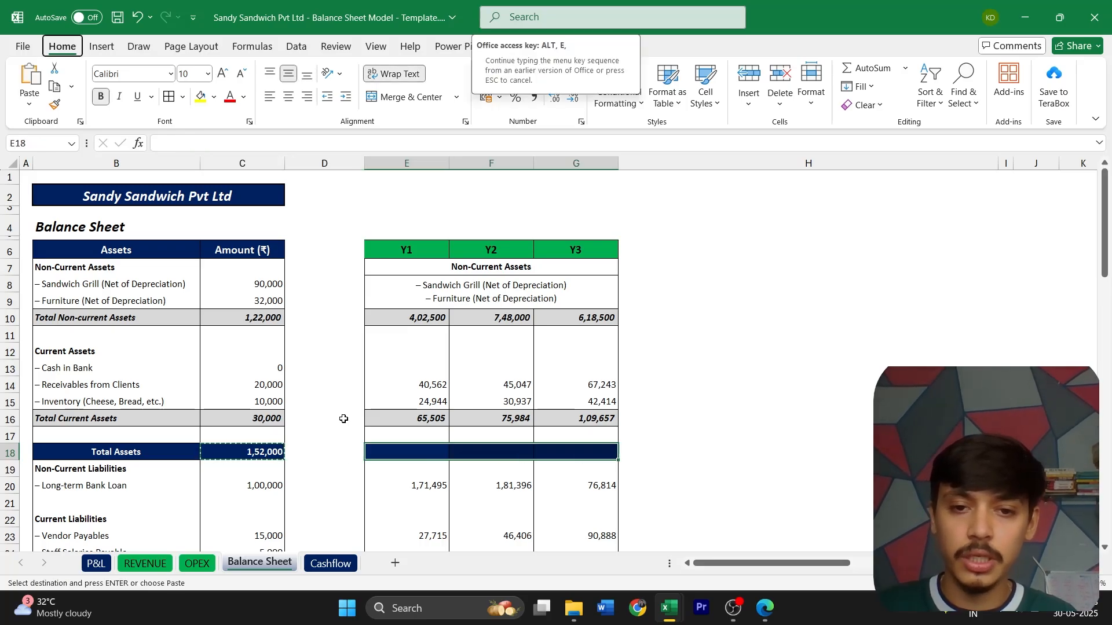
pyautogui.hotkey('ctrl', 'v')
pyautogui.hotkey('ctrl', 'alt', 'v')
pyautogui.press('Return')
pyautogui.press('F2')
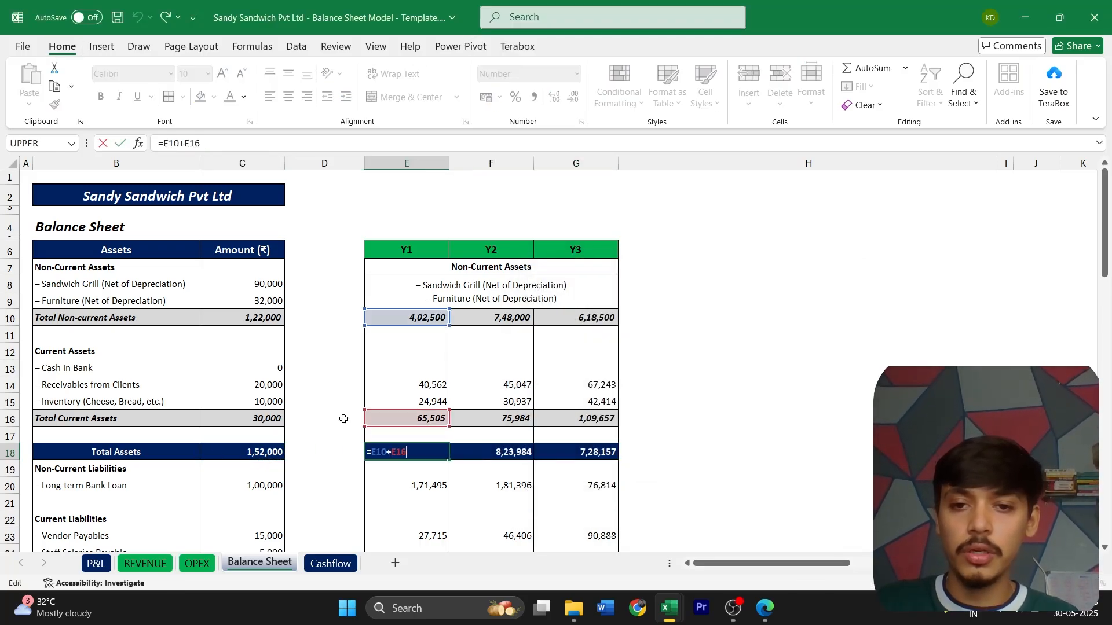
# - Copy the Total Liabilities formula from C26 into the Y1–Y3 cells E26:G26
pyautogui.press('Escape')
pyautogui.press('Down')
pyautogui.press('Down')
pyautogui.press('Down')
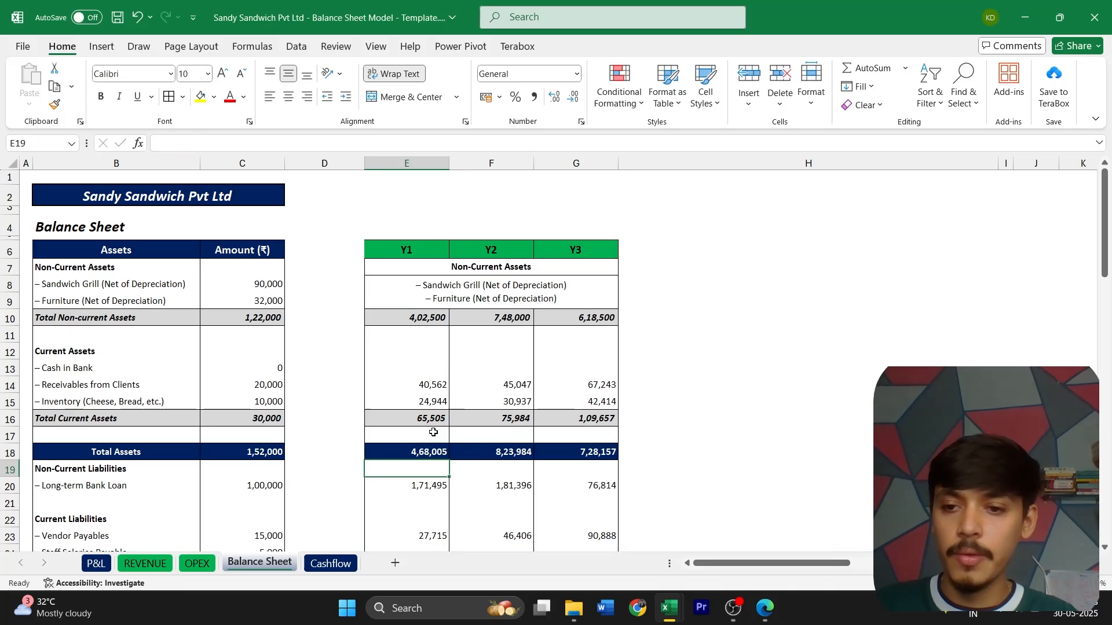
pyautogui.scroll(-4, 434, 432)
pyautogui.click(277, 380)
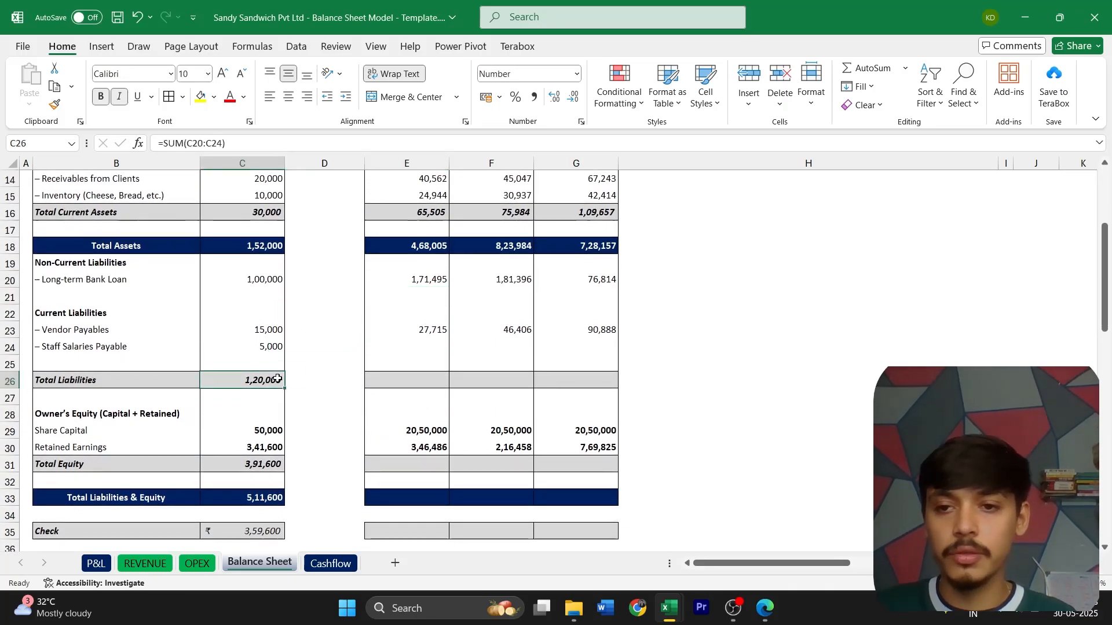
pyautogui.hotkey('ctrl', 'c')
pyautogui.press('Right')
pyautogui.press('Right')
pyautogui.hotkey('shift', 'Right')
pyautogui.hotkey('shift', 'Right')
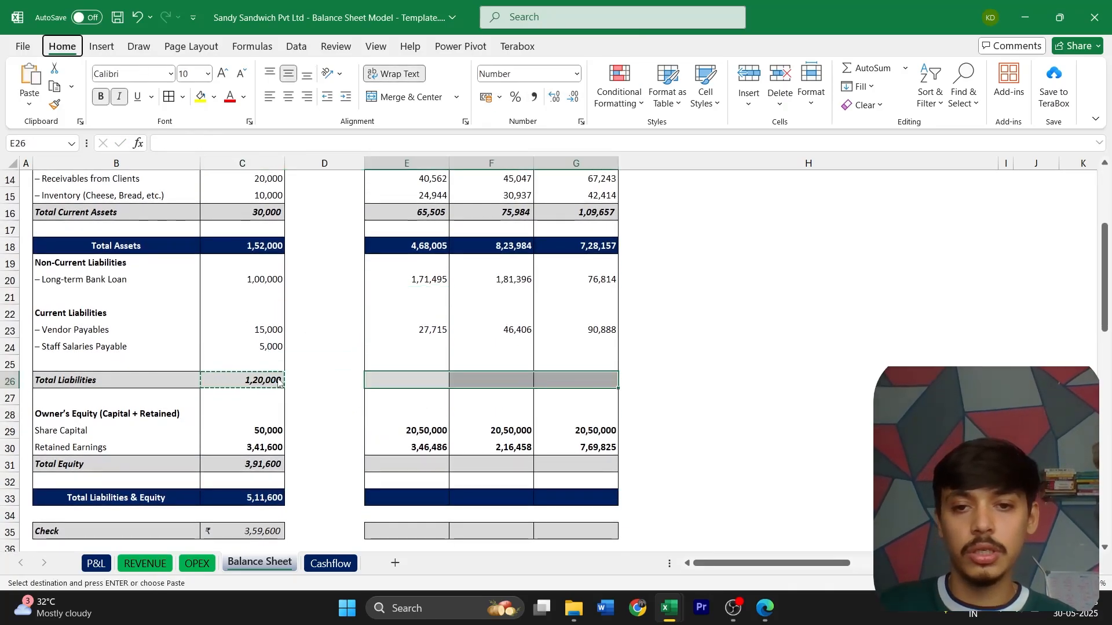
pyautogui.hotkey('ctrl', 'alt', 'v')
pyautogui.press('Return')
pyautogui.press('Escape')
# - Examine the summed ranges in the Y1–Y3 Total Liabilities formulas in E26, F26 and G26
pyautogui.hotkey('shift', 'Left')
pyautogui.hotkey('shift', 'Left')
pyautogui.press('F2')
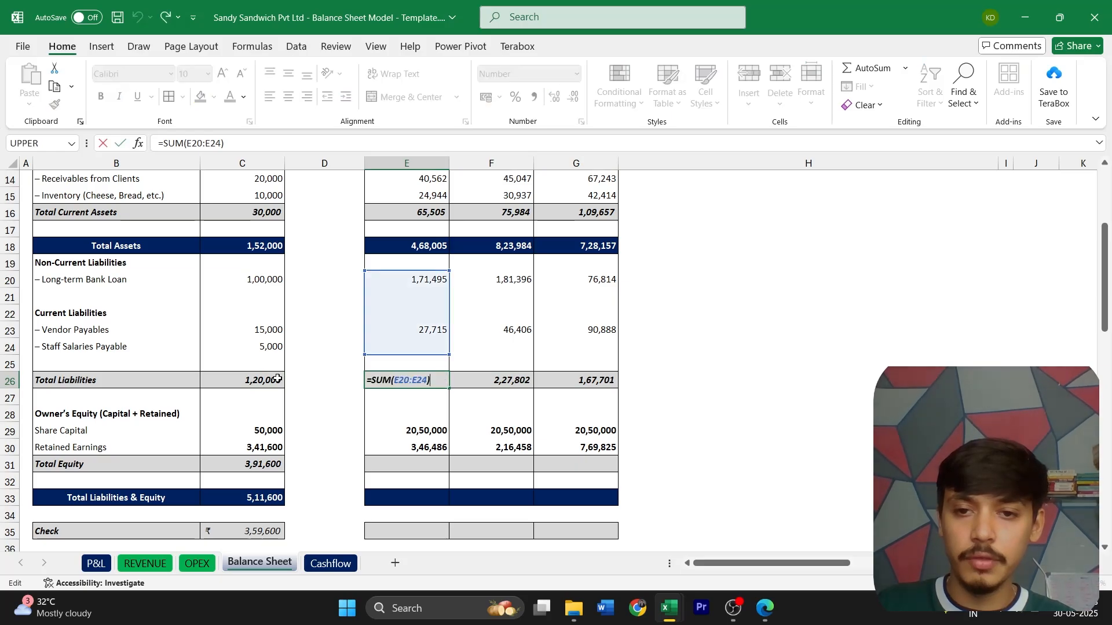
pyautogui.press('Escape')
pyautogui.press('Right')
pyautogui.press('F2')
pyautogui.press('Escape')
pyautogui.press('Right')
pyautogui.press('F2')
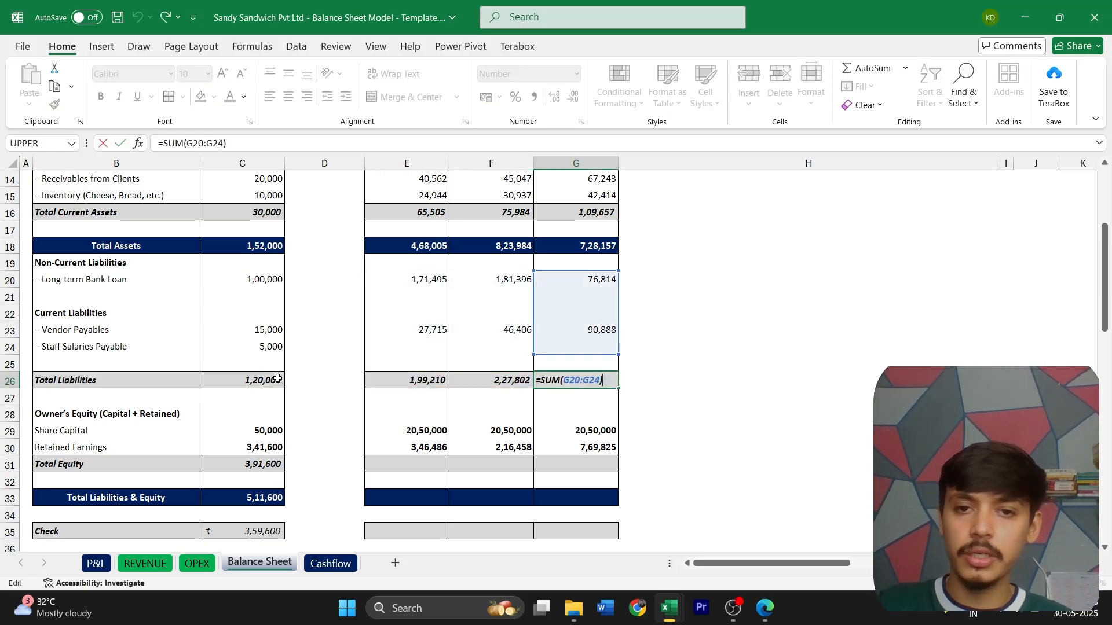
pyautogui.press('Escape')
# - Copy the Total Equity formula from C31 into the Y1–Y3 cells E31:G31 and check the cell references in E31
pyautogui.press('Left')
pyautogui.press('Down')
pyautogui.press('Left')
pyautogui.press('Left')
pyautogui.press('Left')
pyautogui.press('Down')
pyautogui.press('Down')
pyautogui.press('Down')
pyautogui.press('Down')
pyautogui.hotkey('ctrl', 'c')
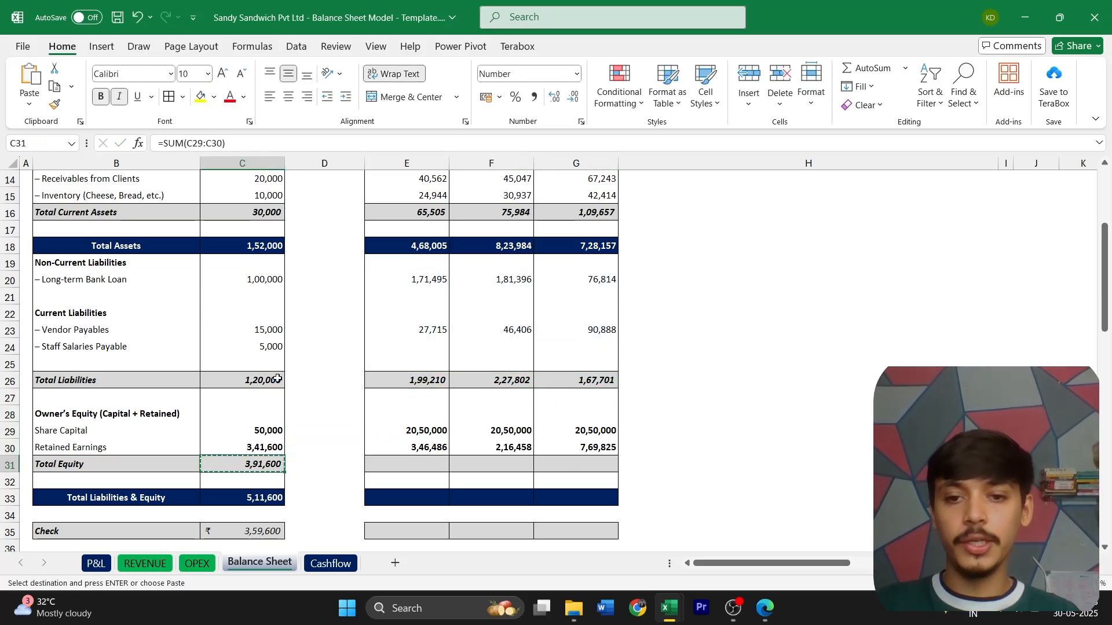
pyautogui.press('Right')
pyautogui.press('Right')
pyautogui.hotkey('shift', 'Right')
pyautogui.hotkey('shift', 'Right')
pyautogui.hotkey('ctrl', 'v')
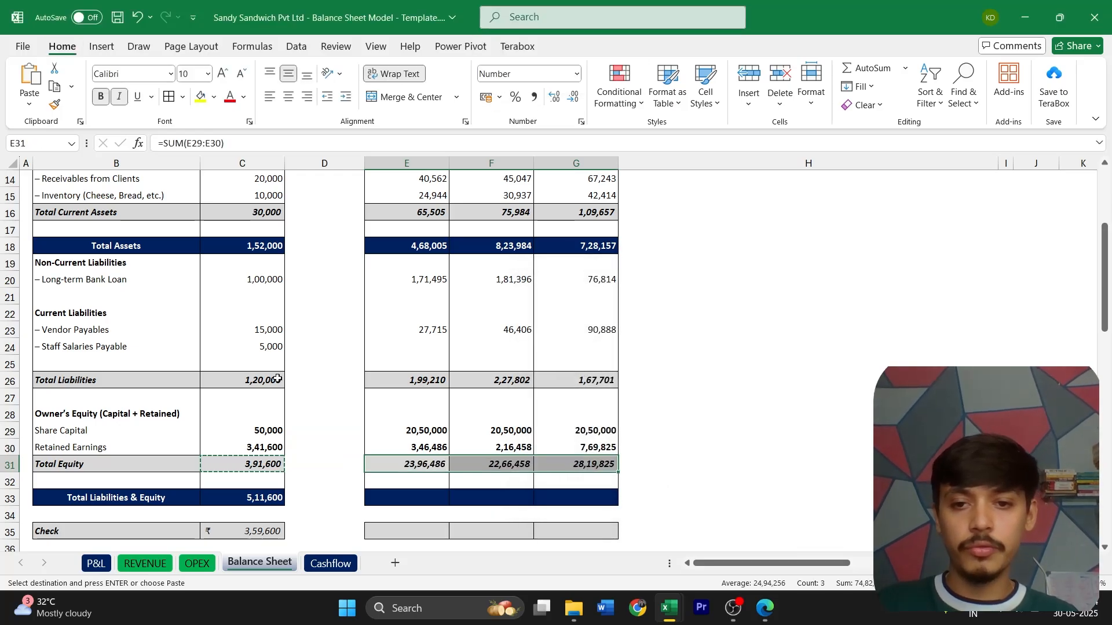
pyautogui.press('Escape')
pyautogui.hotkey('shift', 'Left')
pyautogui.hotkey('shift', 'Left')
pyautogui.press('F2')
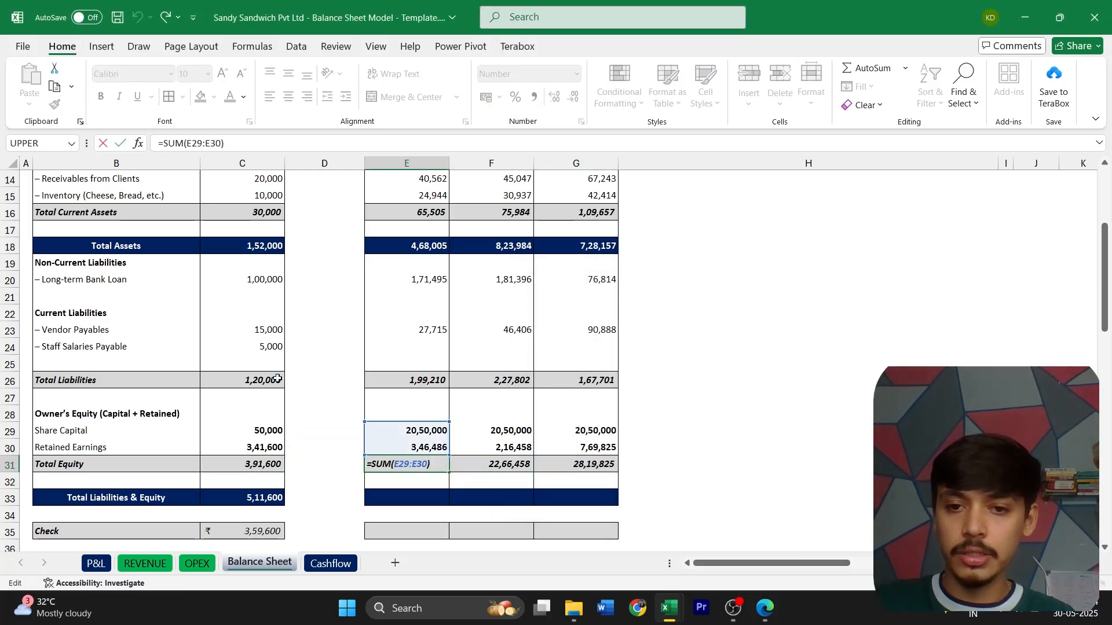
pyautogui.press('Escape')
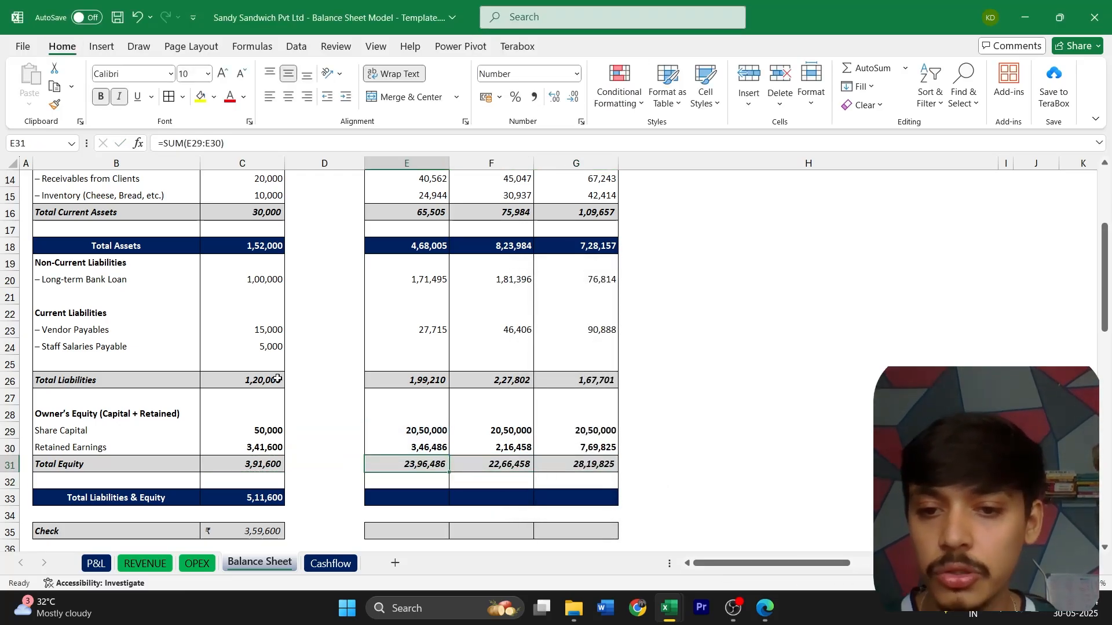
# - Copy only the formula of Total Liabilities & Equity from C33 into the Y1–Y3 cells E33:G33
pyautogui.press('Down')
pyautogui.press('Down')
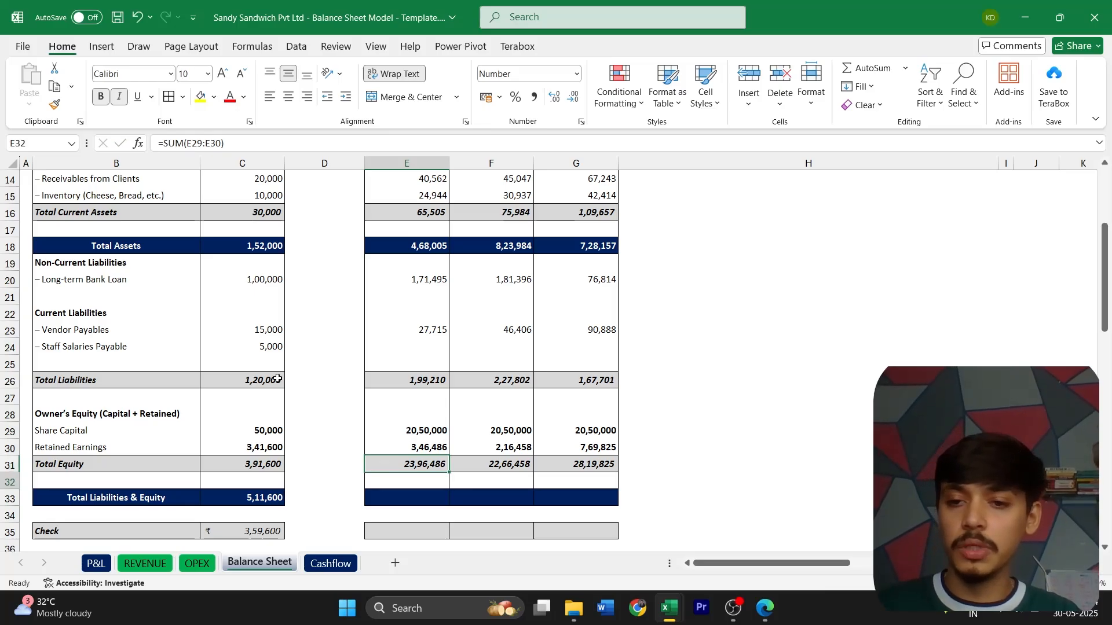
pyautogui.press('Left')
pyautogui.press('Left')
pyautogui.hotkey('ctrl', 'c')
pyautogui.press('Right')
pyautogui.press('Right')
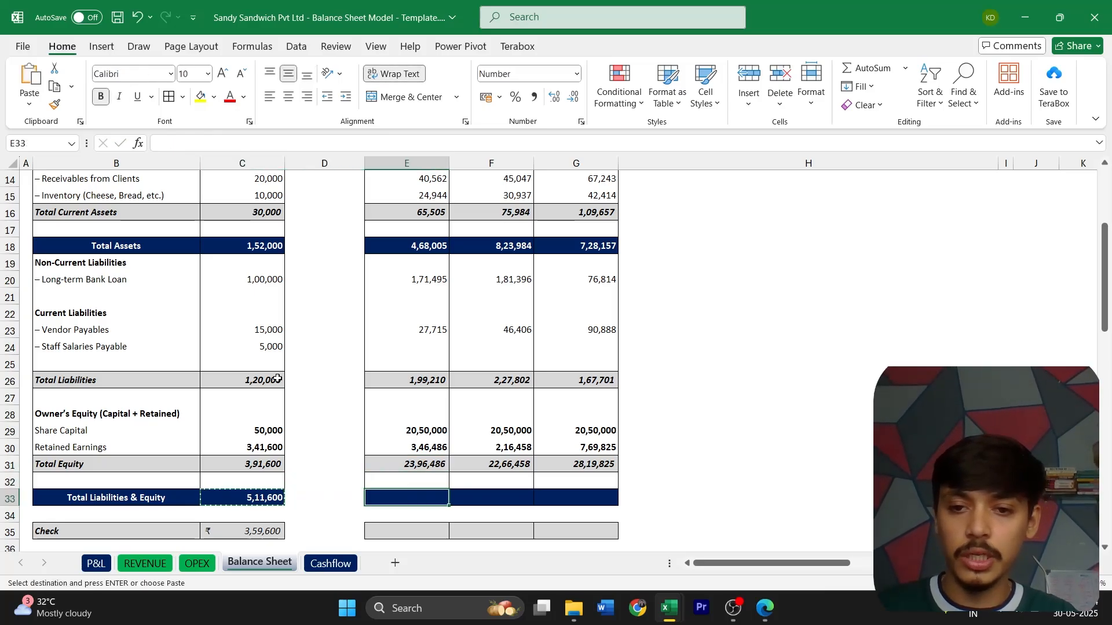
pyautogui.hotkey('shift', 'Right')
pyautogui.hotkey('shift', 'Right')
pyautogui.hotkey('ctrl', 'alt', 'v')
pyautogui.press('f')
pyautogui.press('Return')
pyautogui.press('Escape')
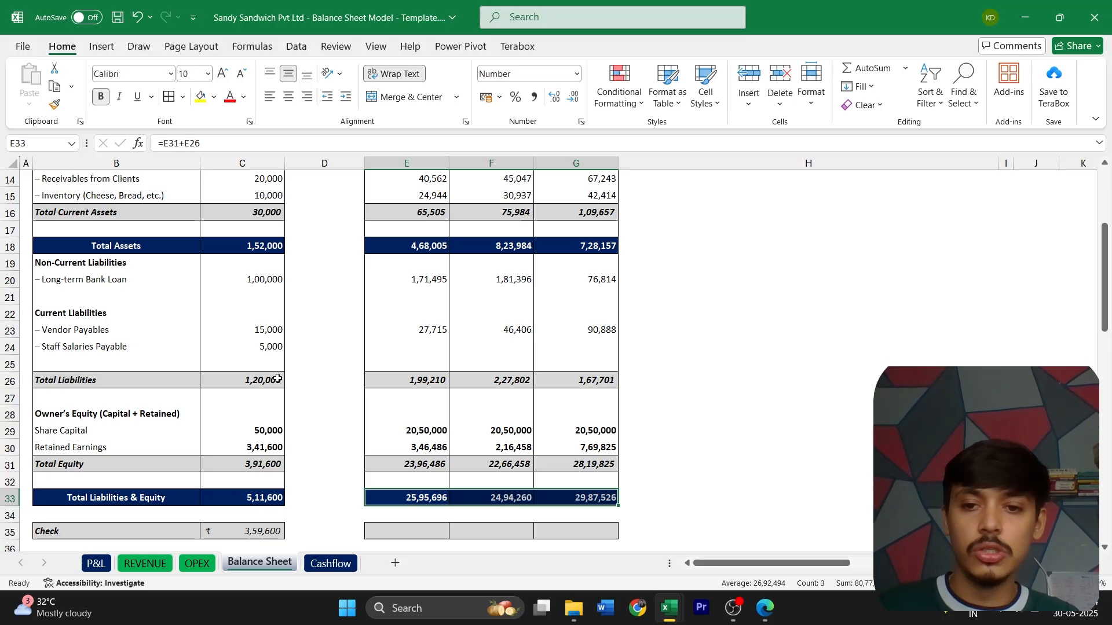
pyautogui.press('Down')
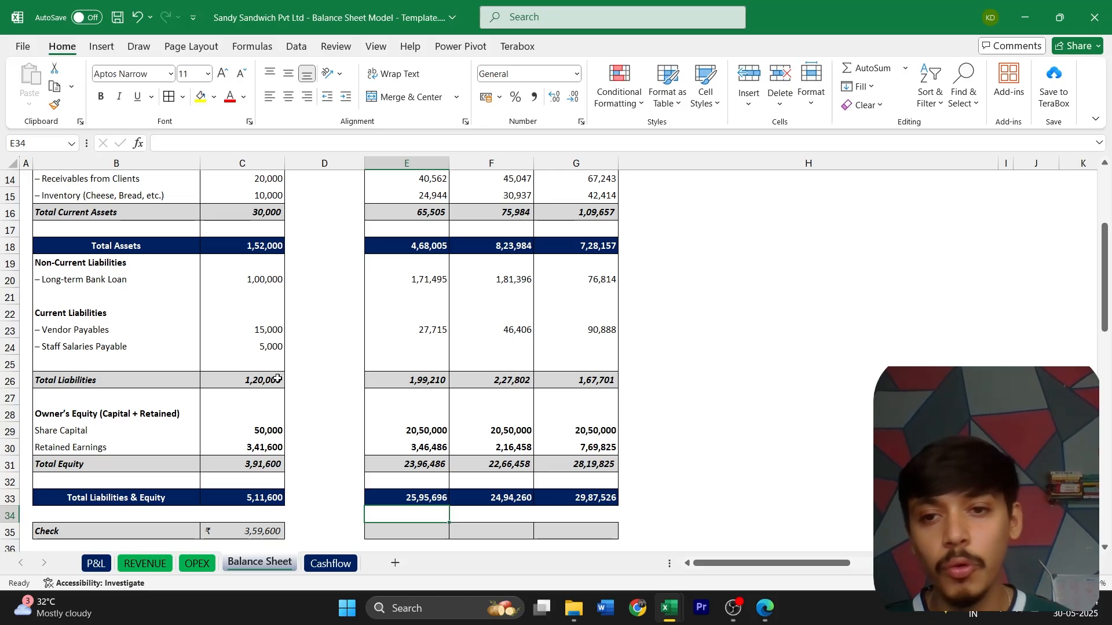
# - Highlight the empty Y1–Y3 Cash in Bank cells E13:G13 with yellow fill
pyautogui.scroll(3, 277, 379)
pyautogui.click(431, 297)
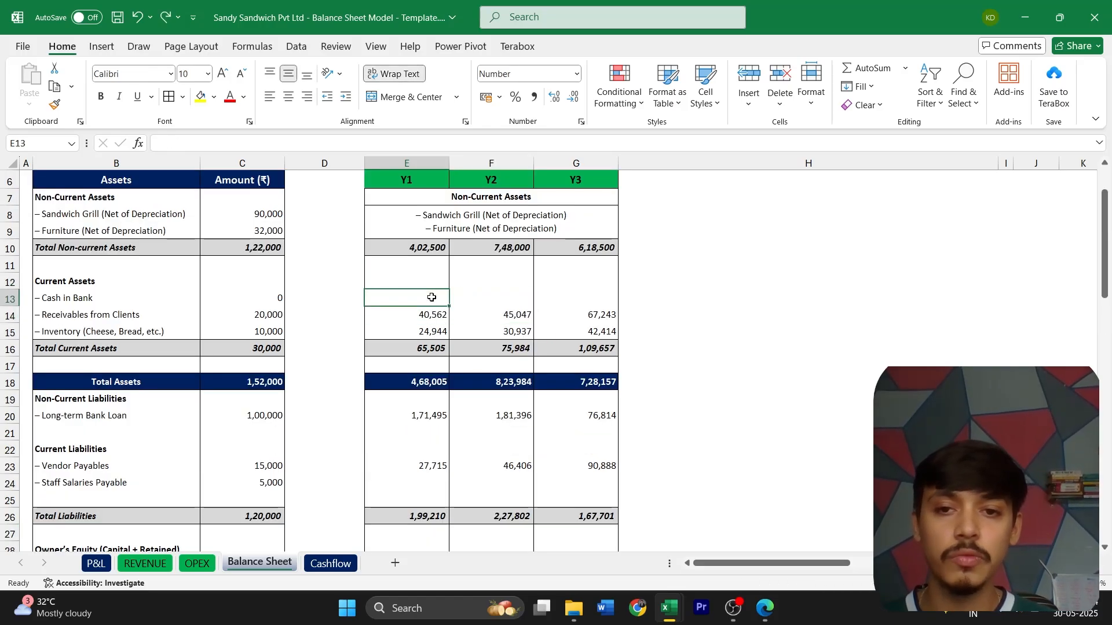
pyautogui.moveTo(434, 297); pyautogui.dragTo(559, 296)
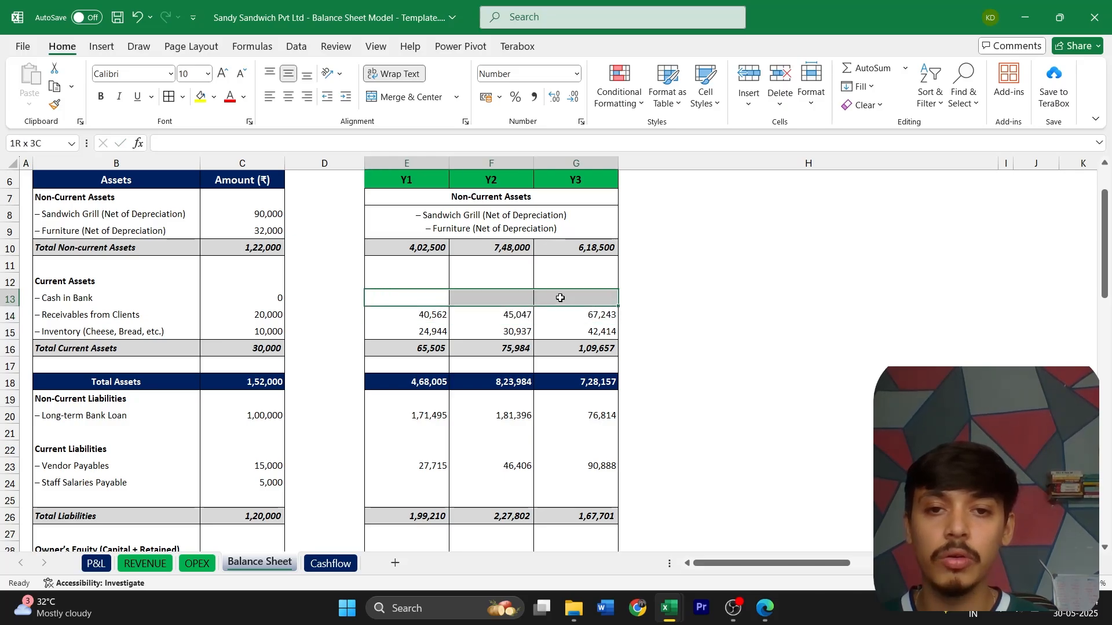
pyautogui.click(200, 97)
pyautogui.click(415, 346)
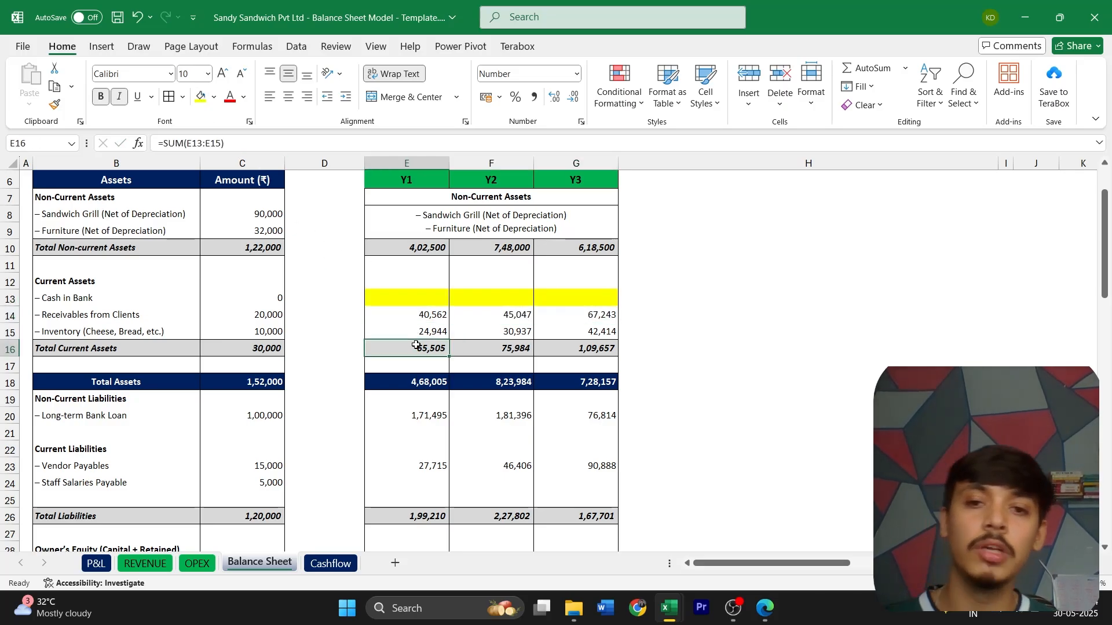